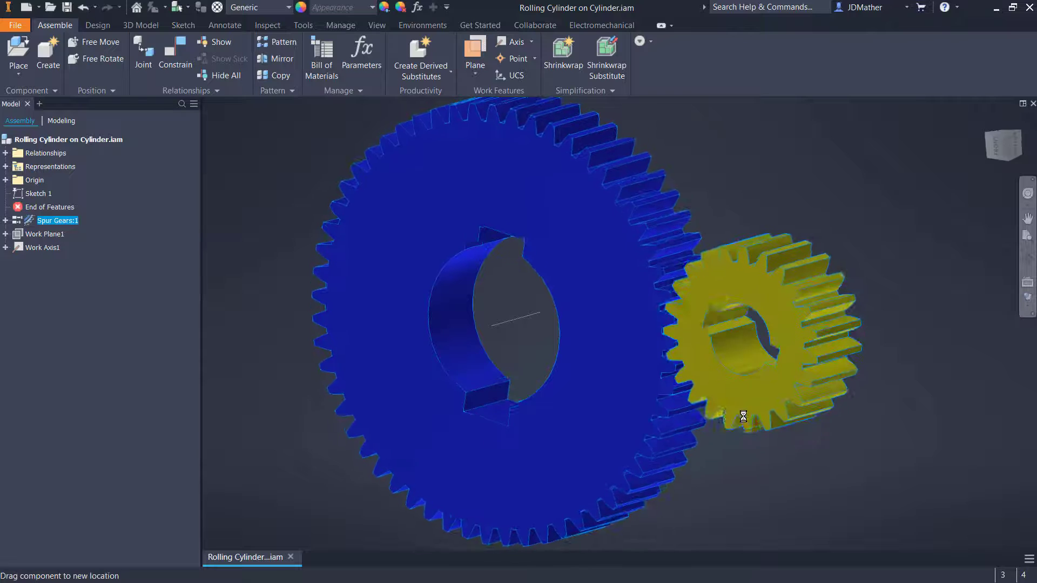
# Enter the Dynamic Simulation environment for the gear assembly.
pyautogui.click(813, 503)
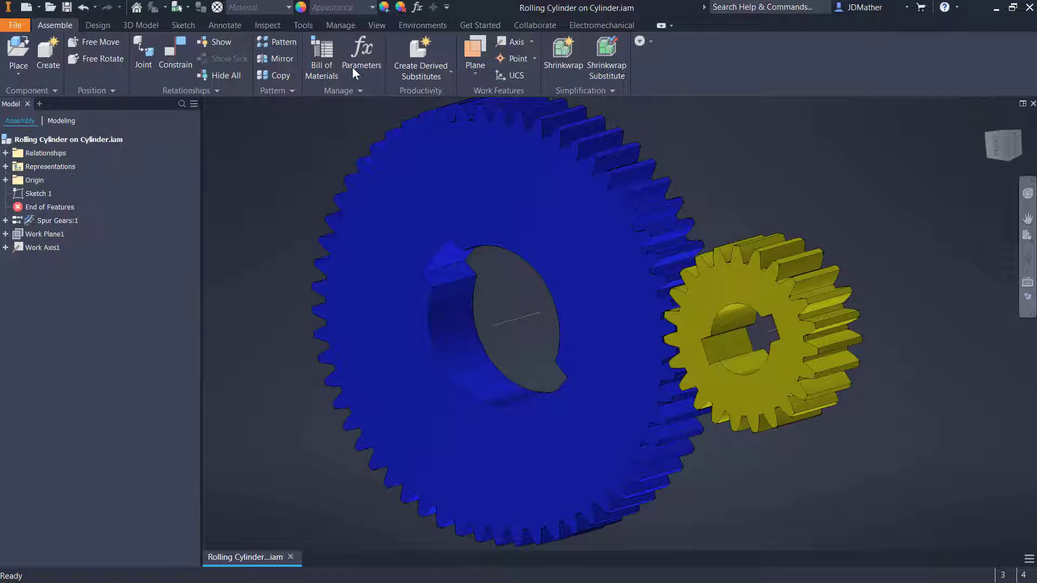
pyautogui.click(402, 27)
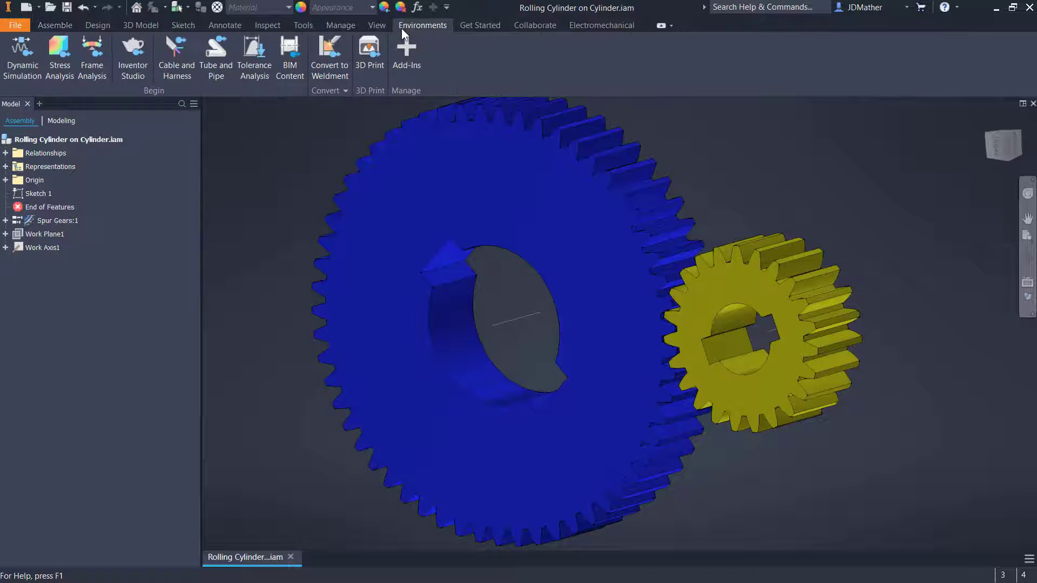
pyautogui.click(24, 61)
# Review the definition of the cylinder-on-cylinder rolling joint without changing it, and turn the yellow gear to check the meshing.
pyautogui.rightClick(83, 237)
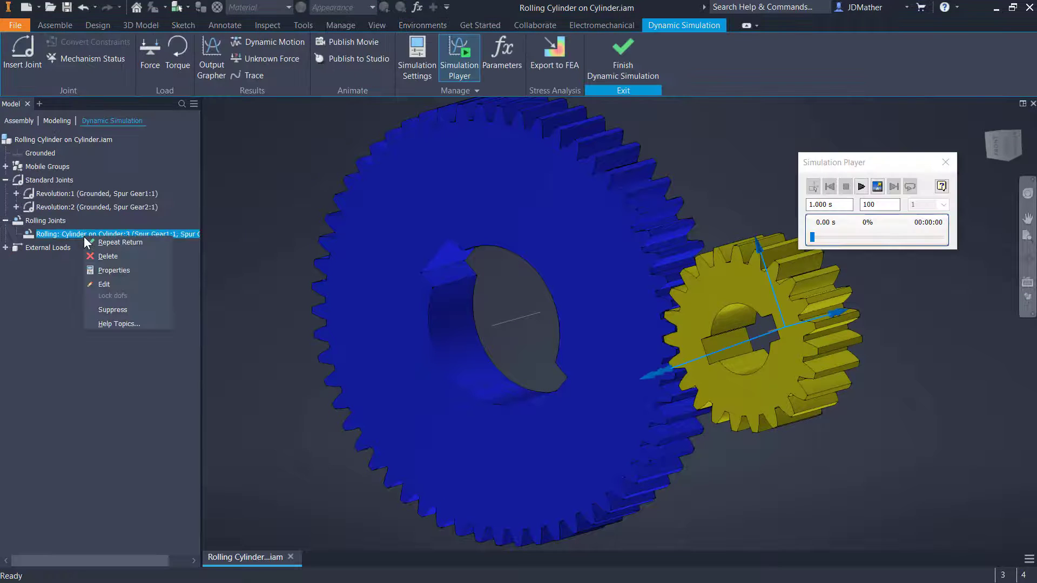
pyautogui.click(104, 284)
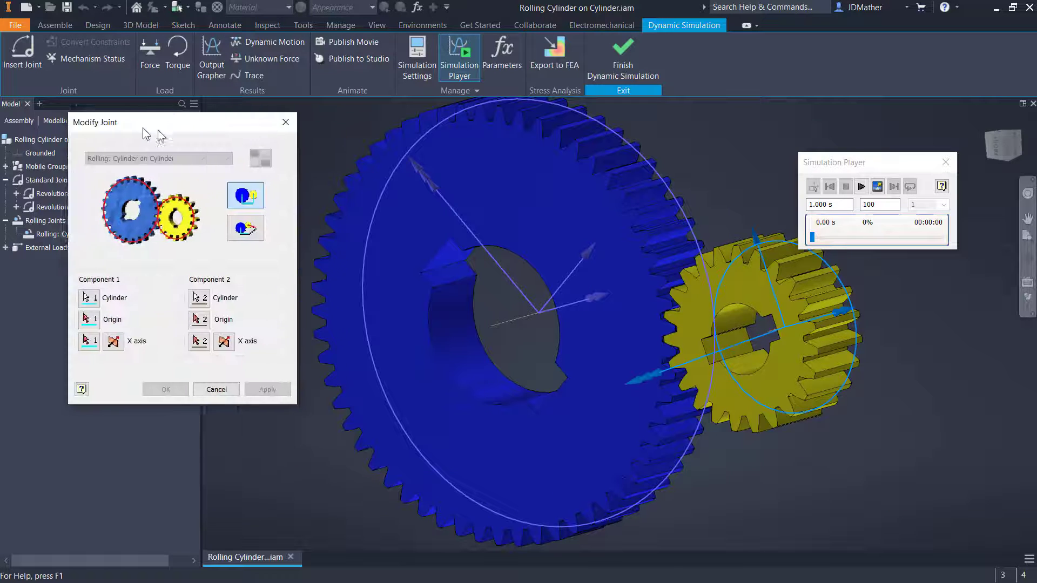
pyautogui.moveTo(158, 129); pyautogui.dragTo(165, 220)
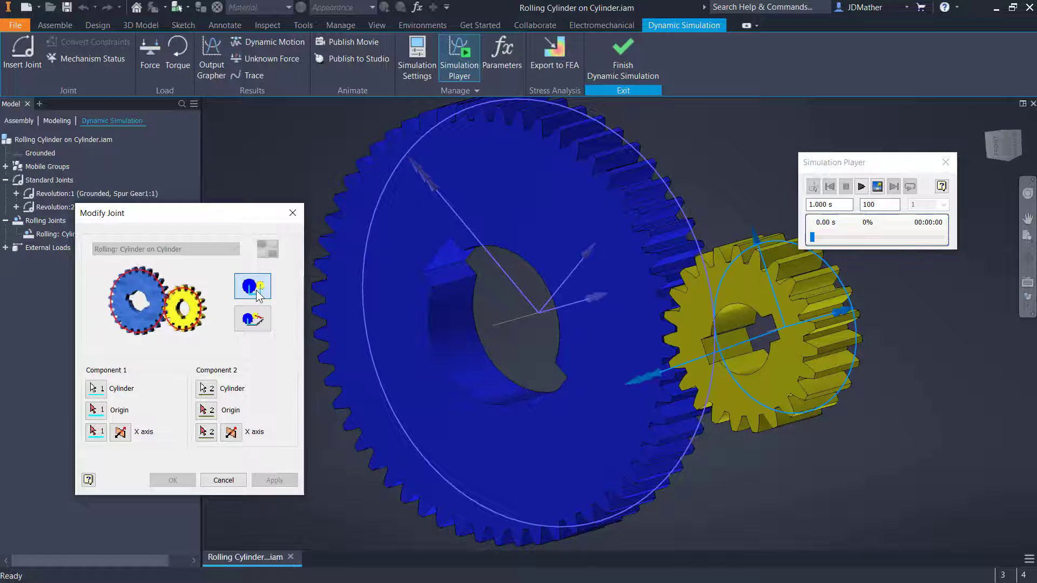
pyautogui.press('Escape')
pyautogui.moveTo(792, 381); pyautogui.dragTo(691, 446)
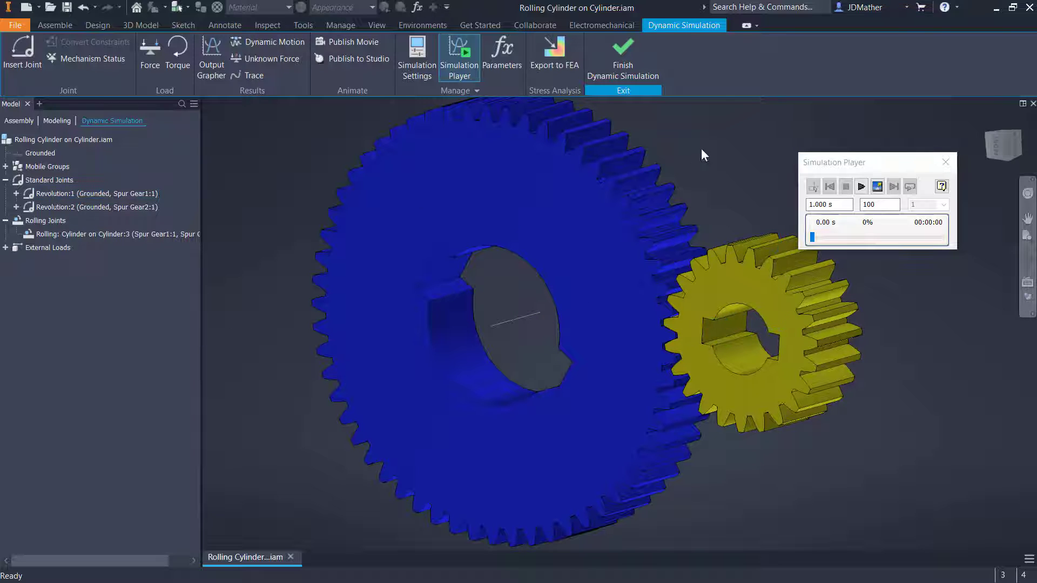
# Enable imposed motion on the Revolution:1 joint's degree of freedom with a constant velocity of 360 deg/s.
pyautogui.rightClick(43, 194)
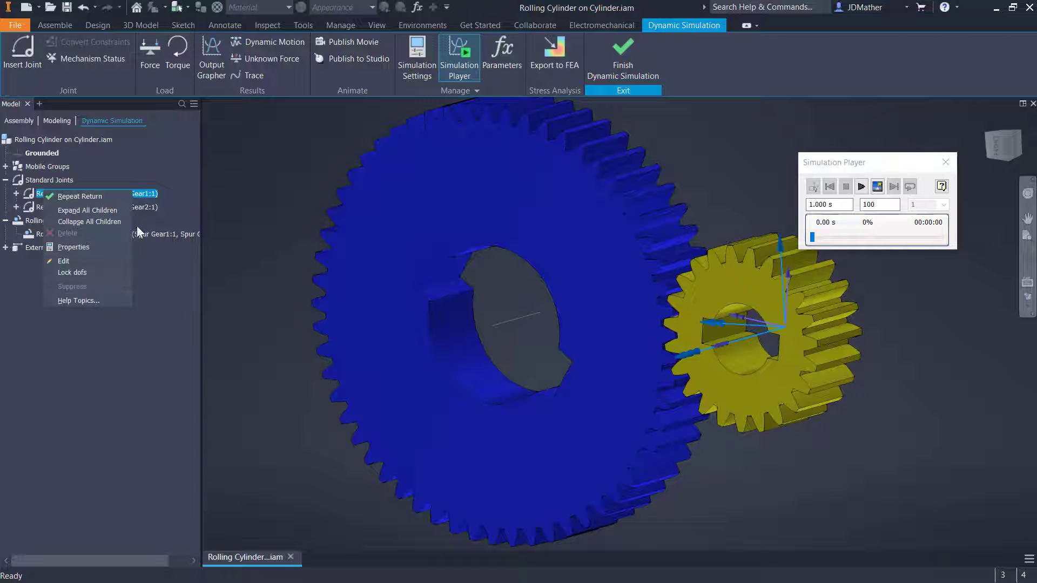
pyautogui.click(67, 248)
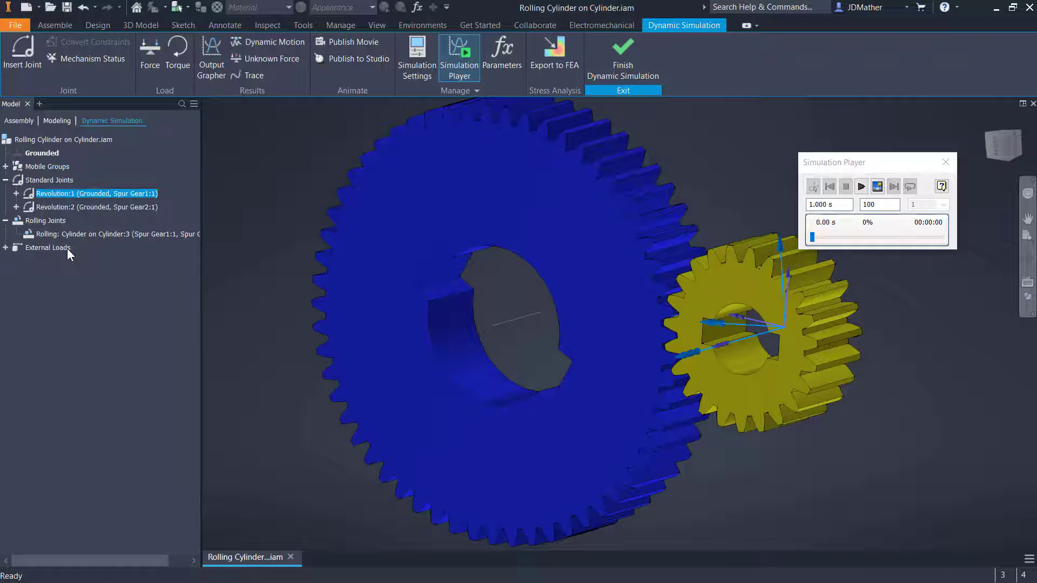
pyautogui.click(291, 191)
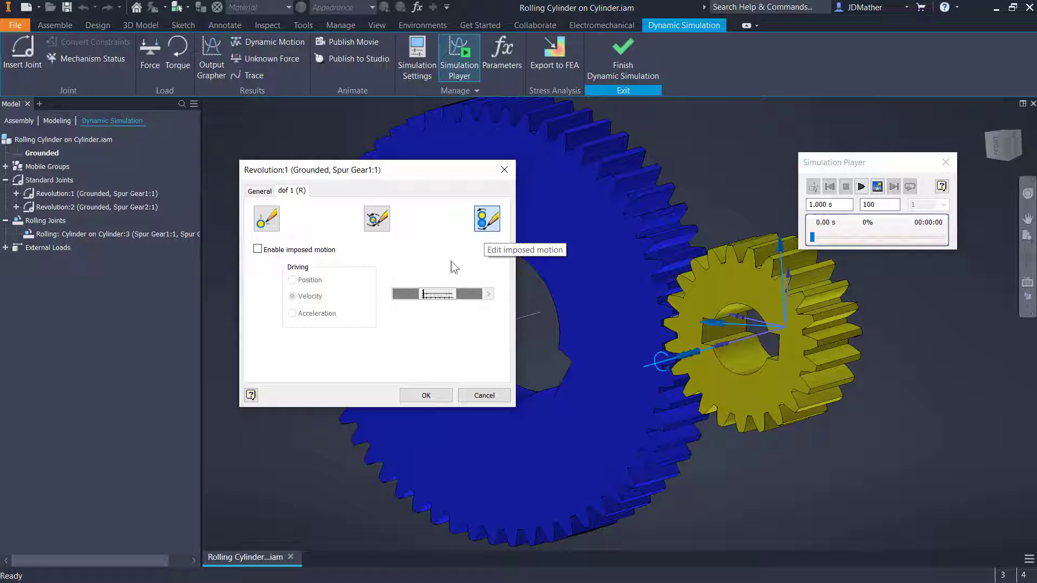
pyautogui.click(258, 249)
pyautogui.click(488, 294)
pyautogui.click(545, 297)
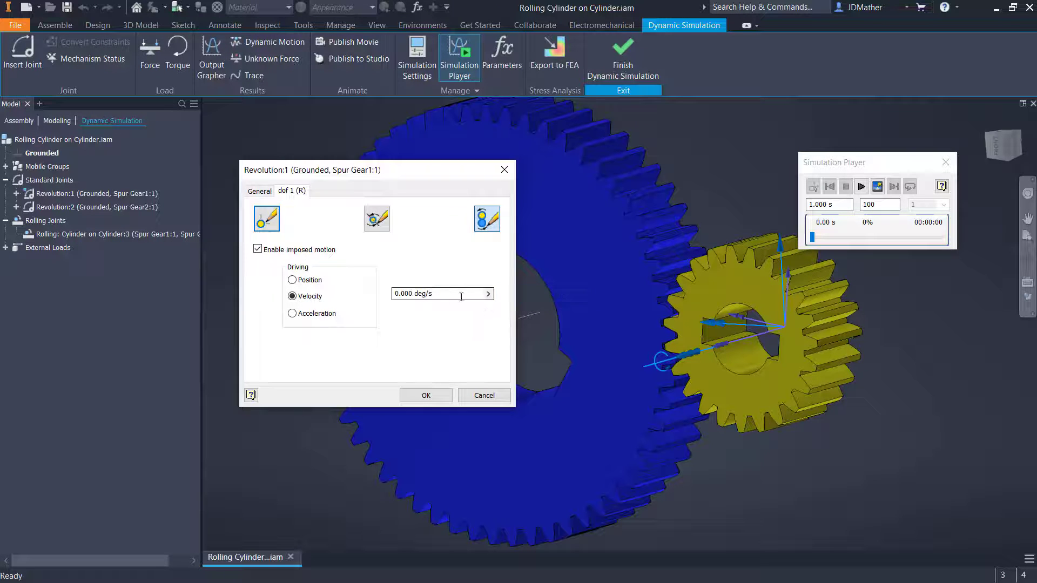
pyautogui.write('3')
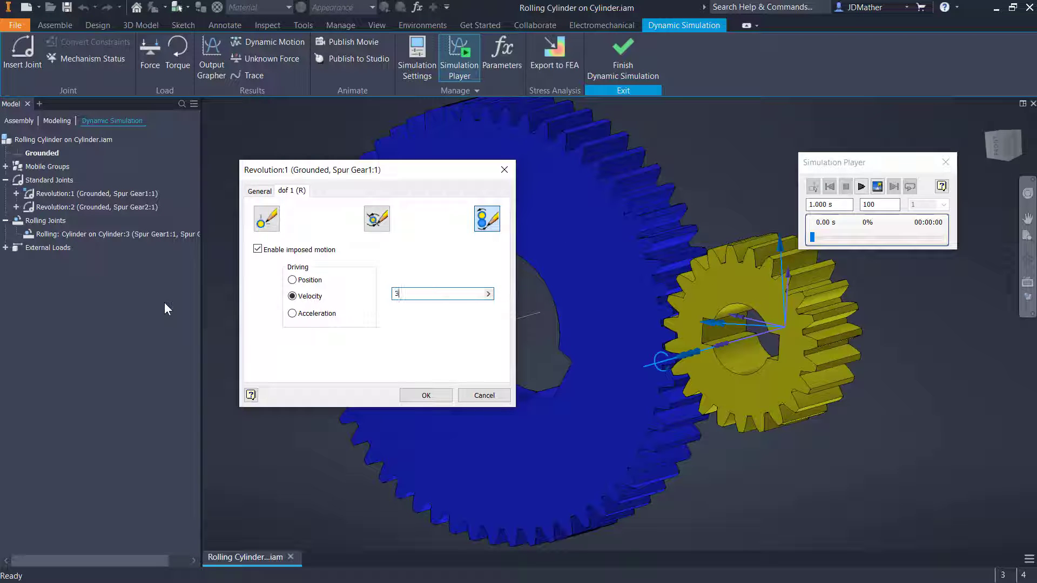
pyautogui.write('60')
pyautogui.press('Return')
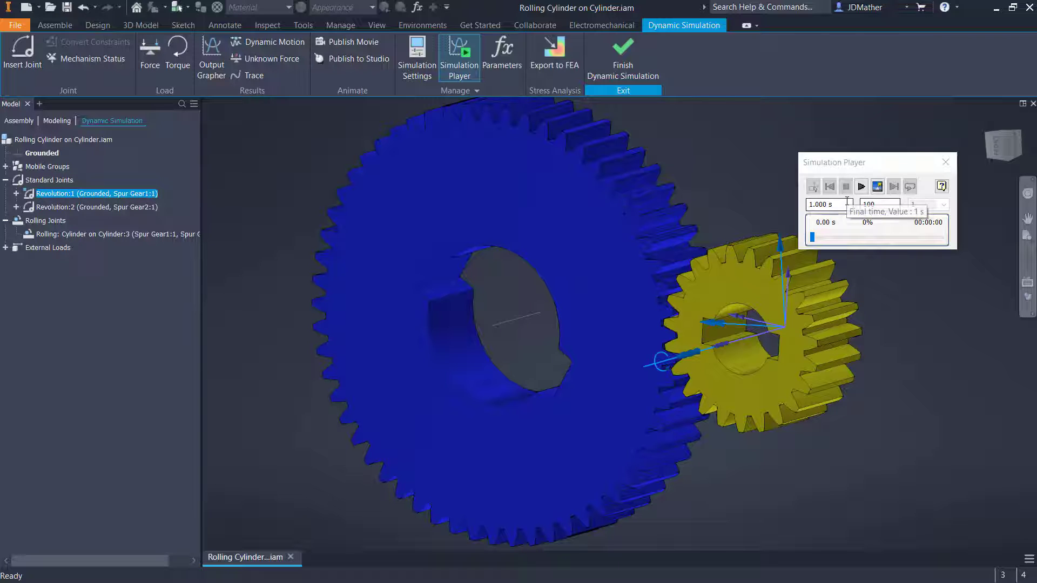
# Set the simulation's final time to 5 s and move the Simulation Player aside.
pyautogui.click(841, 203)
pyautogui.moveTo(842, 203); pyautogui.dragTo(761, 206)
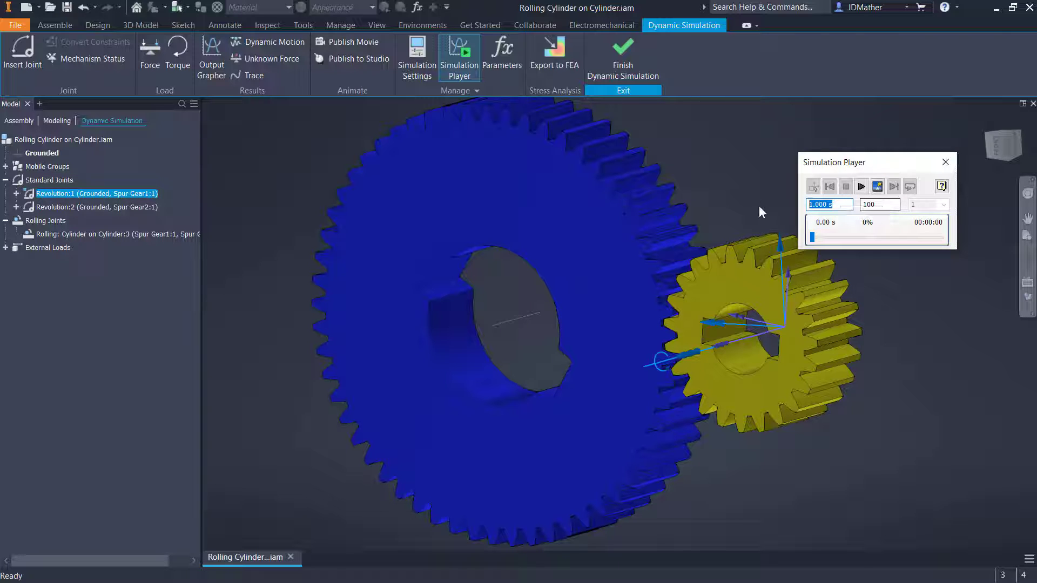
pyautogui.write('5')
pyautogui.moveTo(854, 162); pyautogui.dragTo(886, 163)
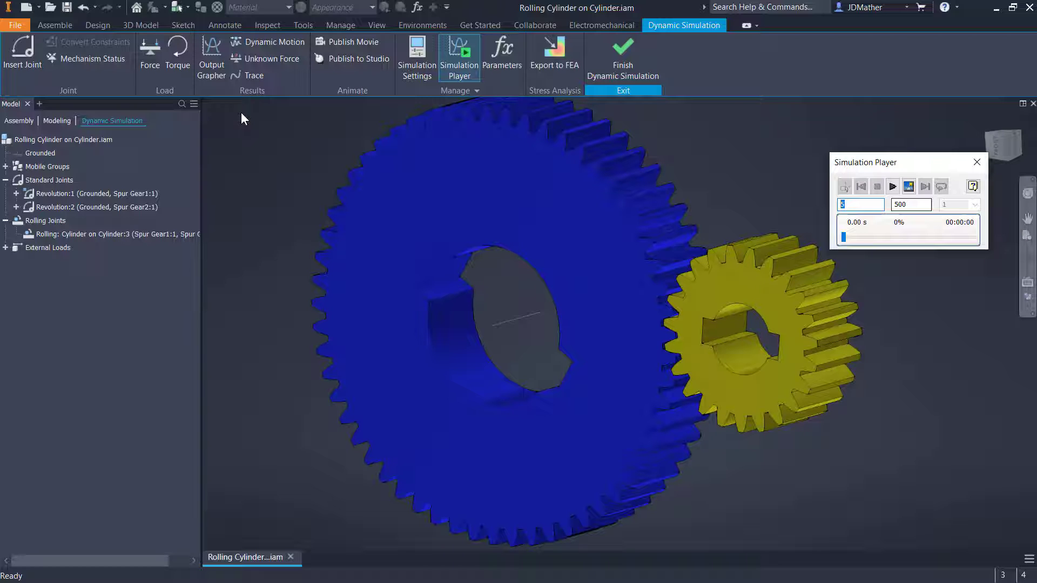
# Open the Output Grapher and plot the V[1] velocity of the Revolution:1 joint.
pyautogui.click(218, 59)
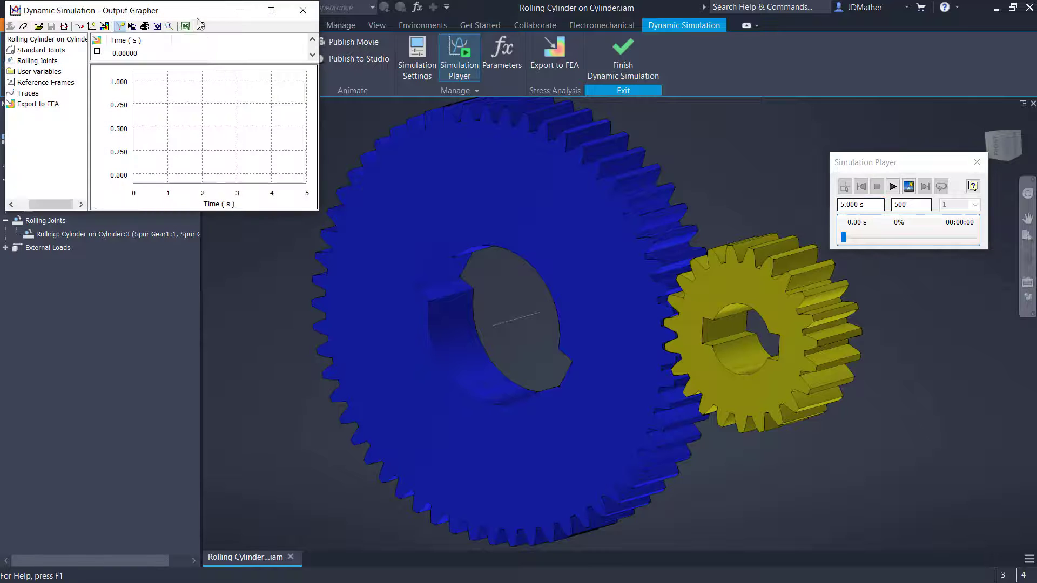
pyautogui.moveTo(199, 20); pyautogui.dragTo(295, 243)
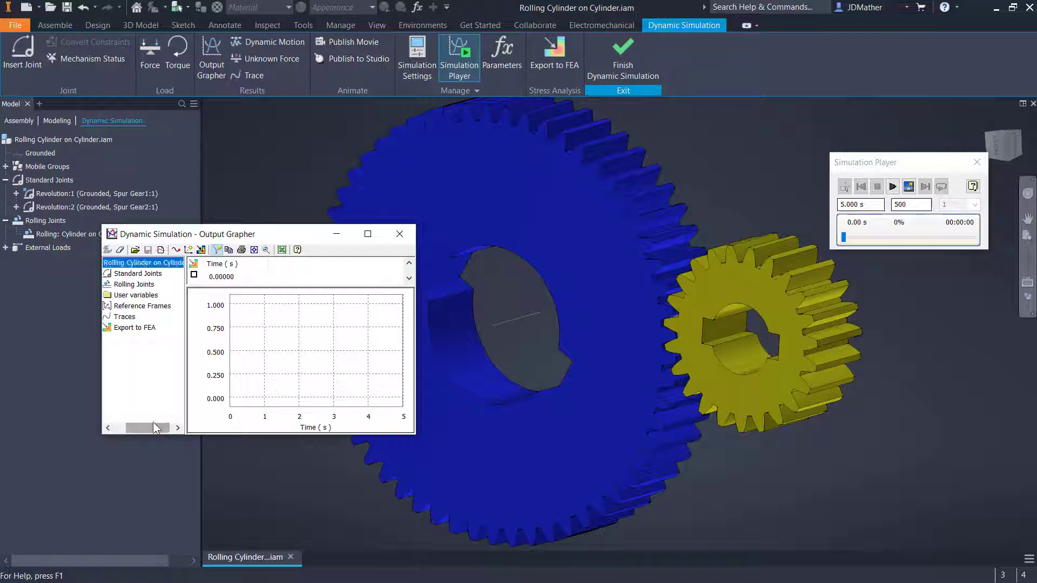
pyautogui.moveTo(153, 428); pyautogui.dragTo(141, 428)
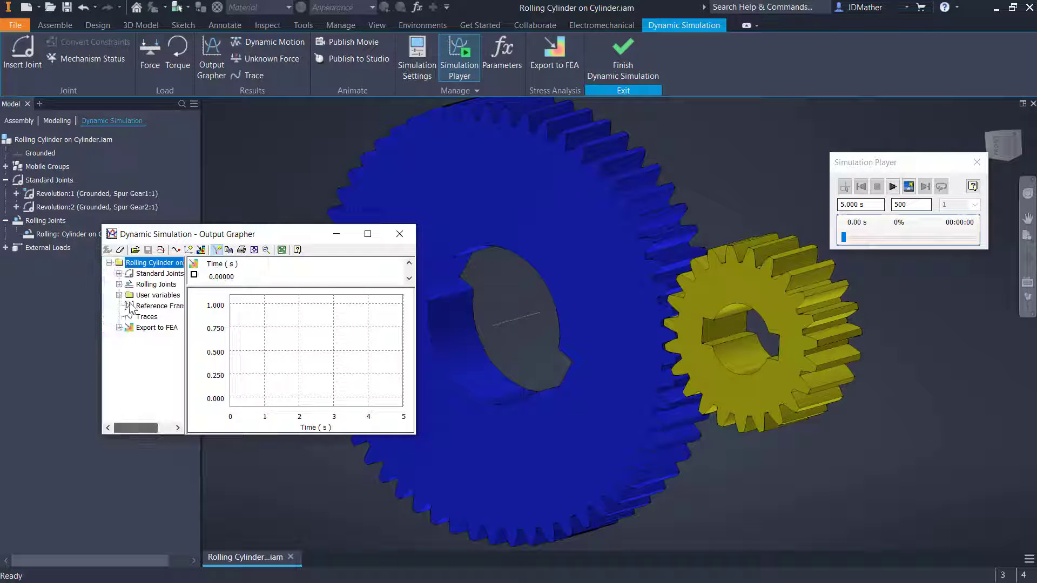
pyautogui.click(119, 274)
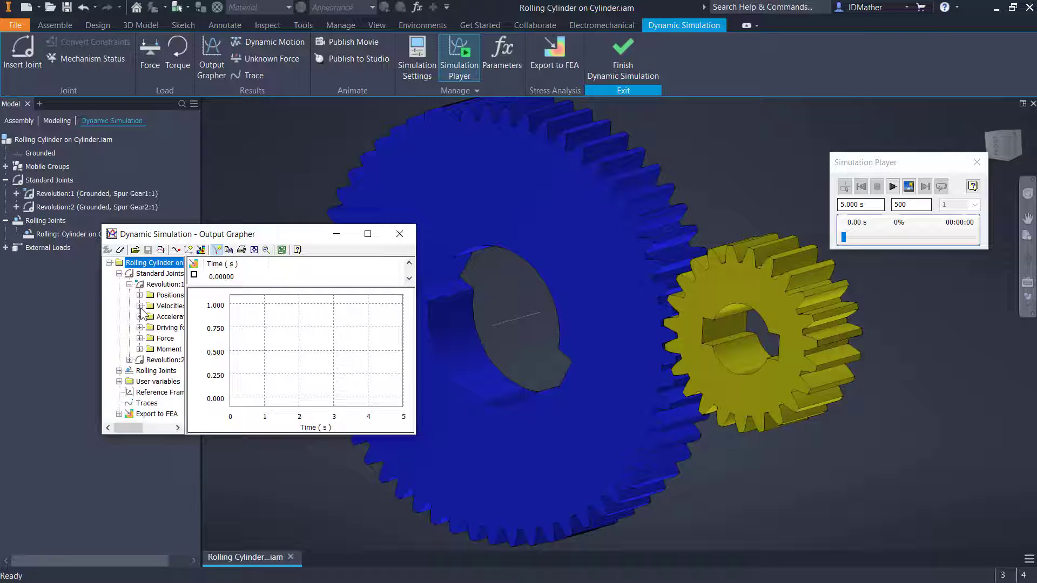
pyautogui.click(139, 306)
pyautogui.click(160, 317)
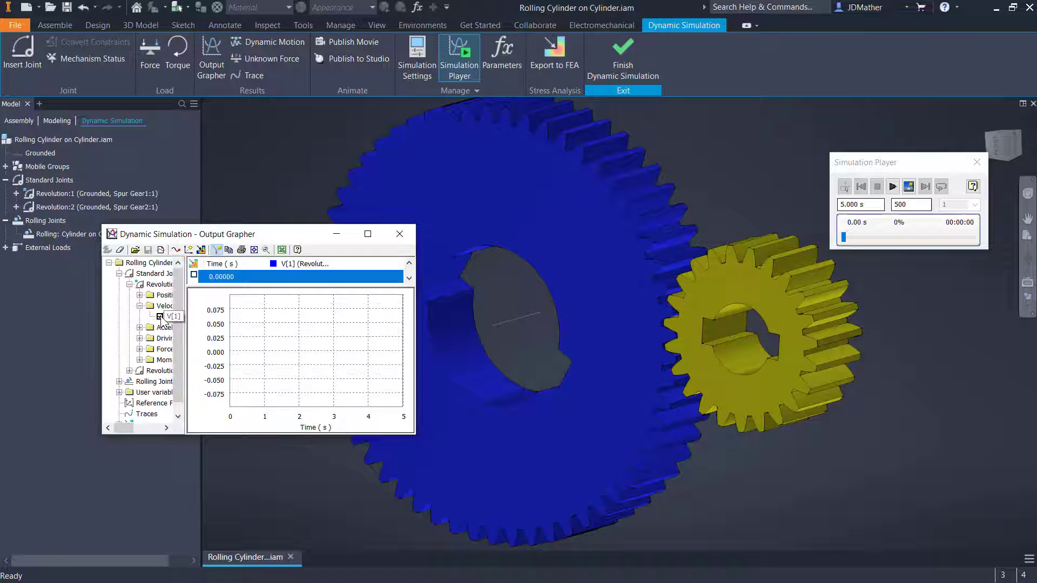
# Add the V[1] velocity of the Revolution:2 joint to the graph.
pyautogui.click(130, 371)
pyautogui.click(140, 382)
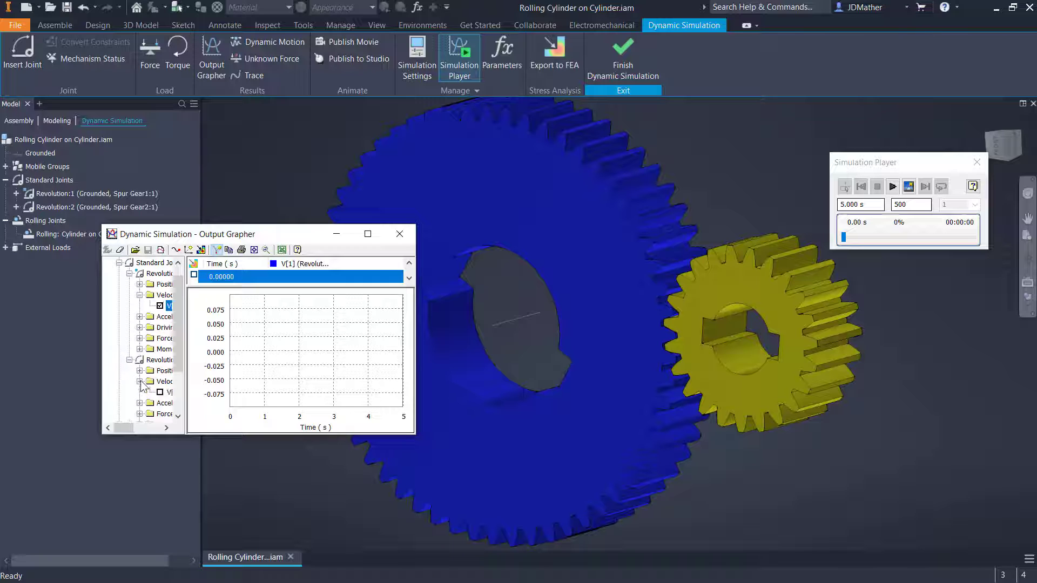
pyautogui.click(159, 392)
# Widen and reposition the Output Grapher window, and run the simulation.
pyautogui.moveTo(216, 234); pyautogui.dragTo(155, 290)
pyautogui.moveTo(354, 341); pyautogui.dragTo(527, 341)
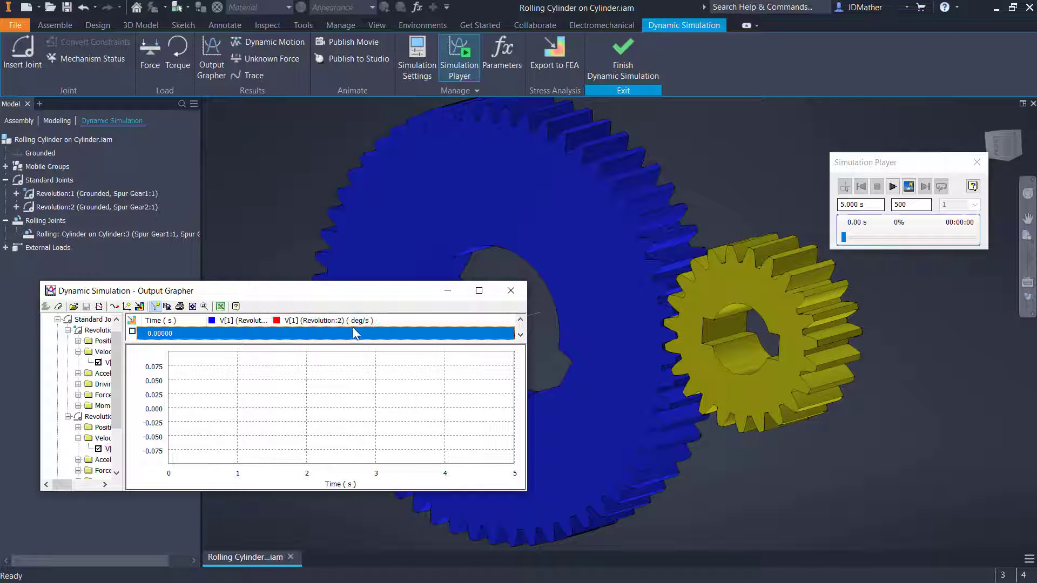
pyautogui.moveTo(378, 291); pyautogui.dragTo(367, 257)
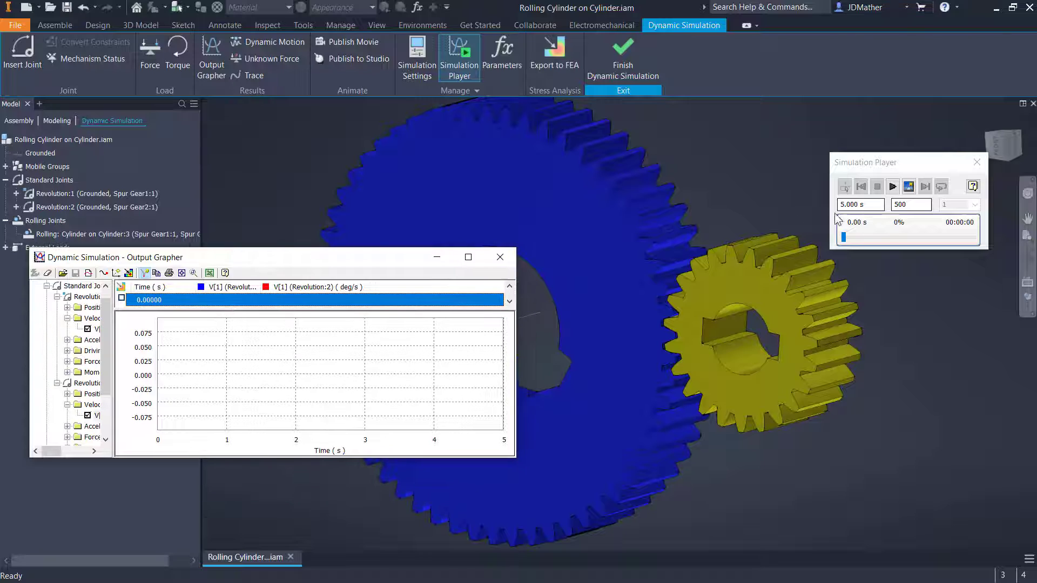
pyautogui.click(893, 186)
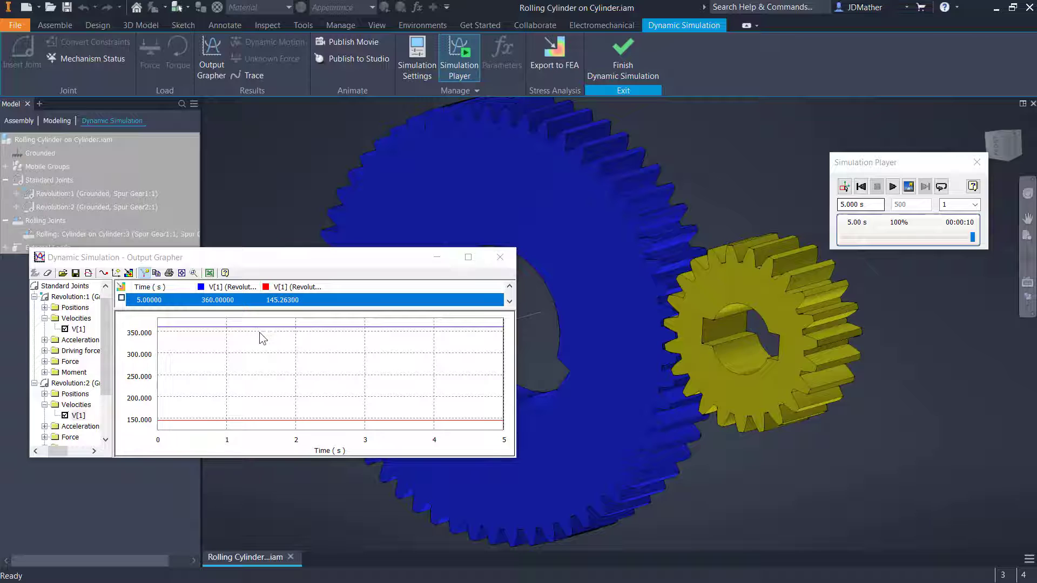
# Change the colour of the Revolution:1 velocity curve to yellow.
pyautogui.rightClick(234, 292)
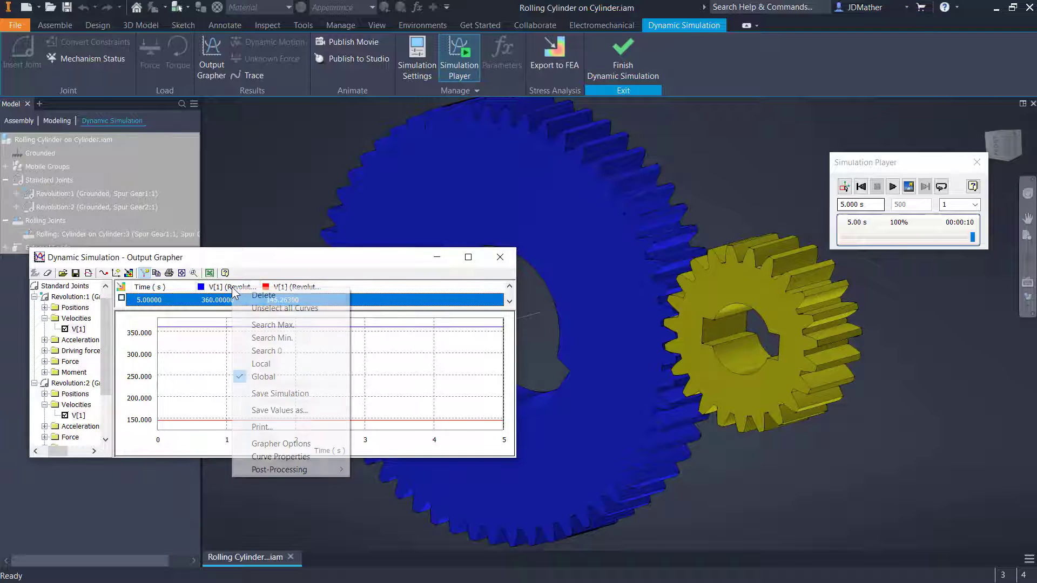
pyautogui.click(286, 457)
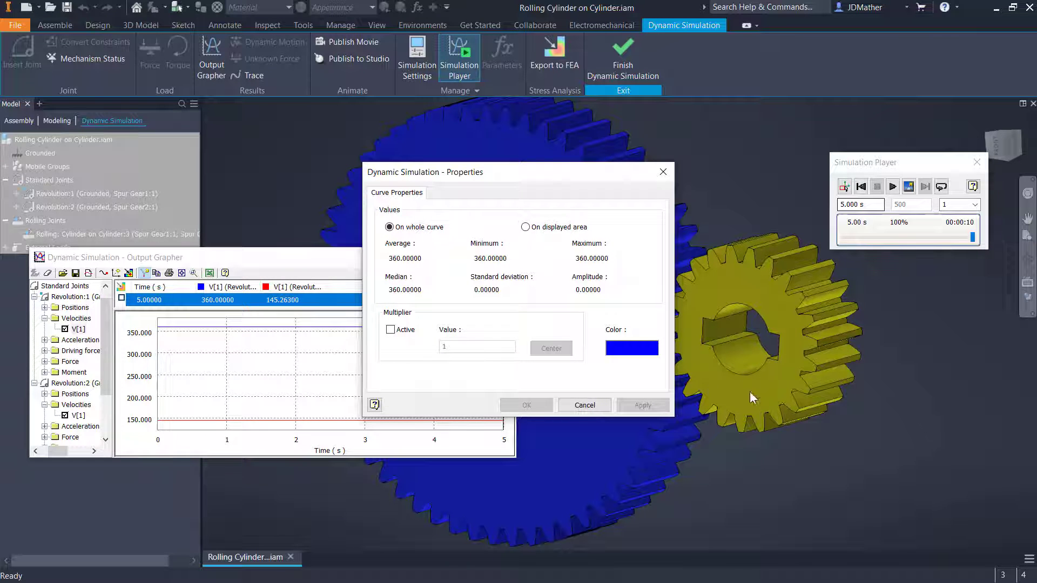
pyautogui.click(631, 349)
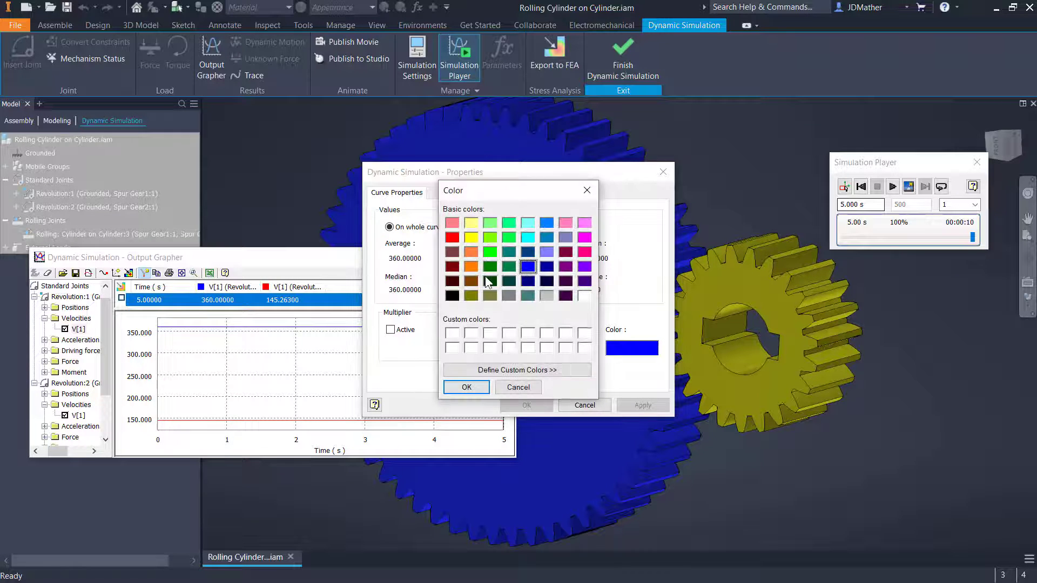
pyautogui.click(471, 238)
pyautogui.click(467, 387)
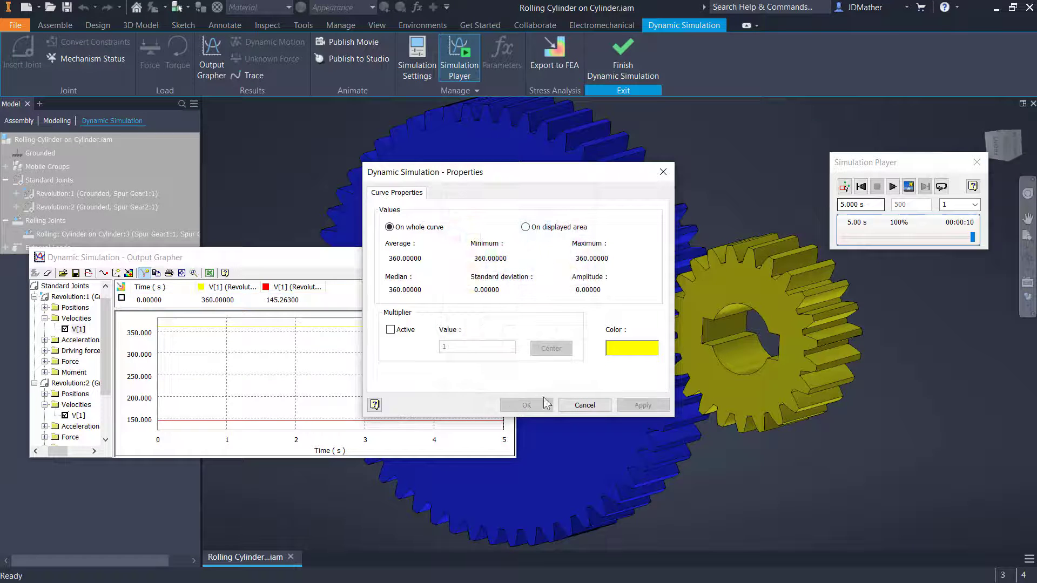
pyautogui.click(560, 406)
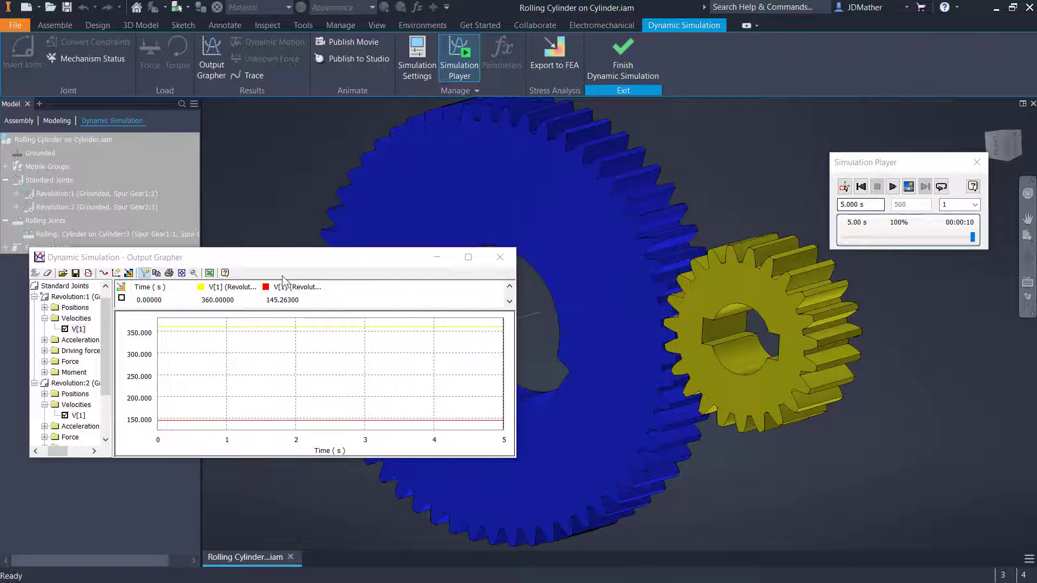
# Darken the Revolution:1 velocity curve's yellow to a custom colour with luminosity 82 (red 174, green 174, blue 0).
pyautogui.rightClick(239, 326)
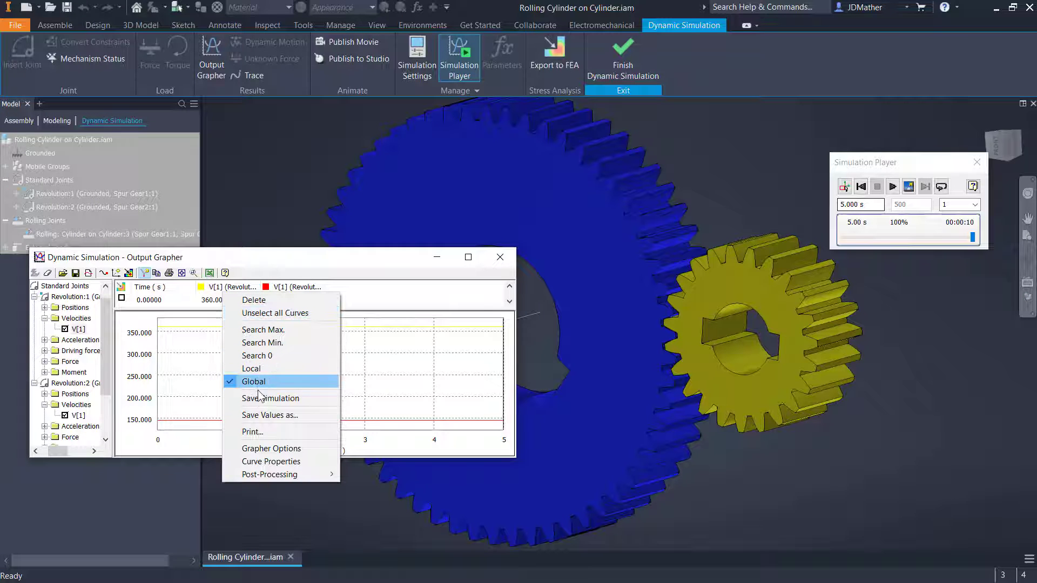
pyautogui.click(261, 461)
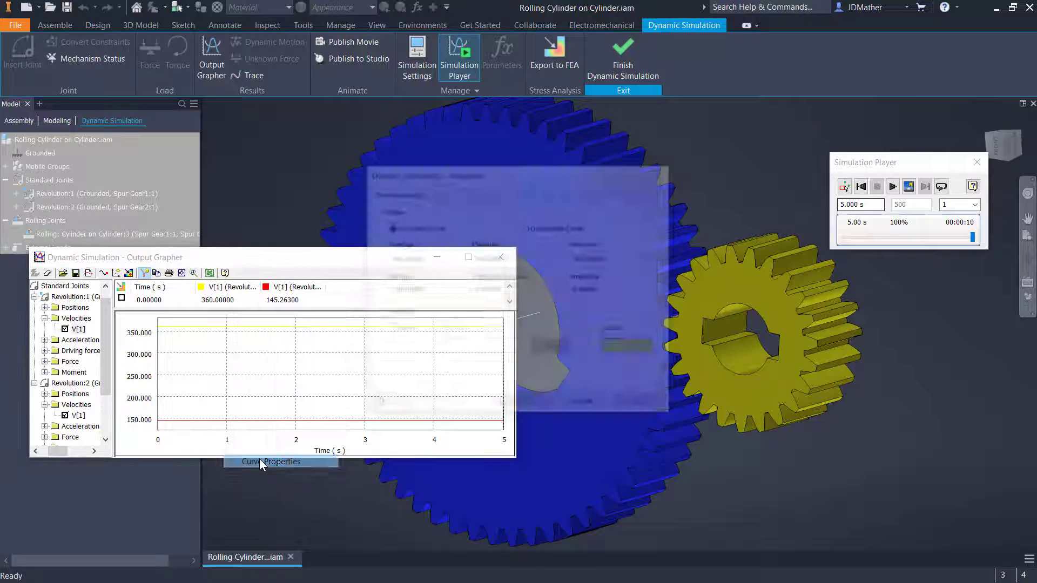
pyautogui.click(645, 348)
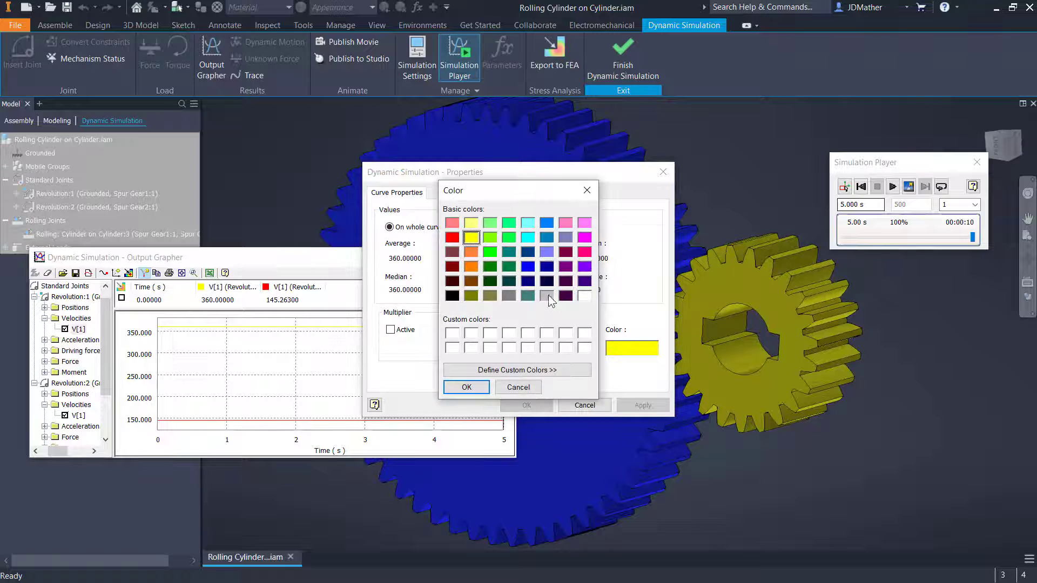
pyautogui.click(519, 370)
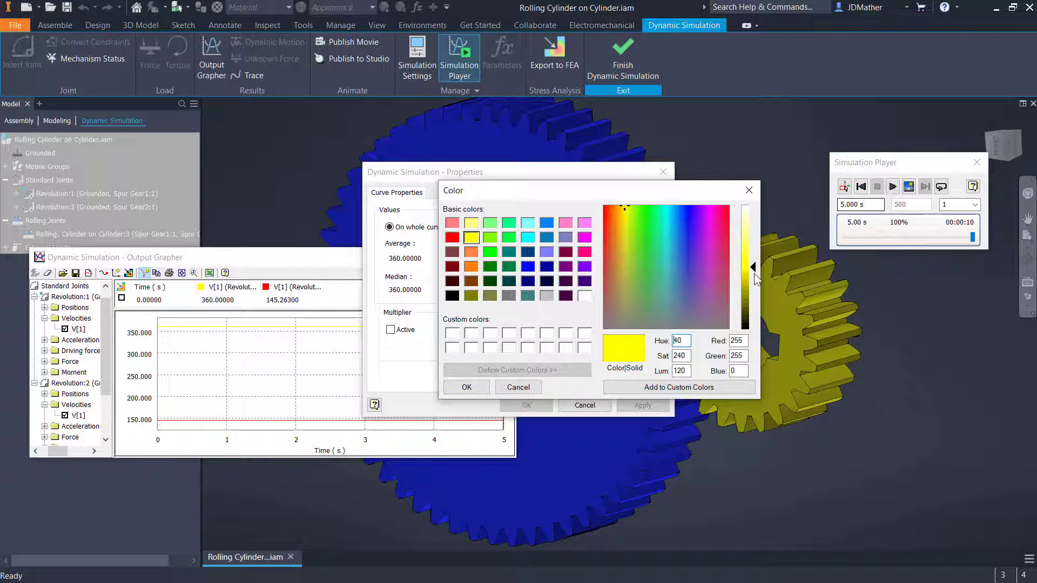
pyautogui.moveTo(755, 274); pyautogui.dragTo(754, 286)
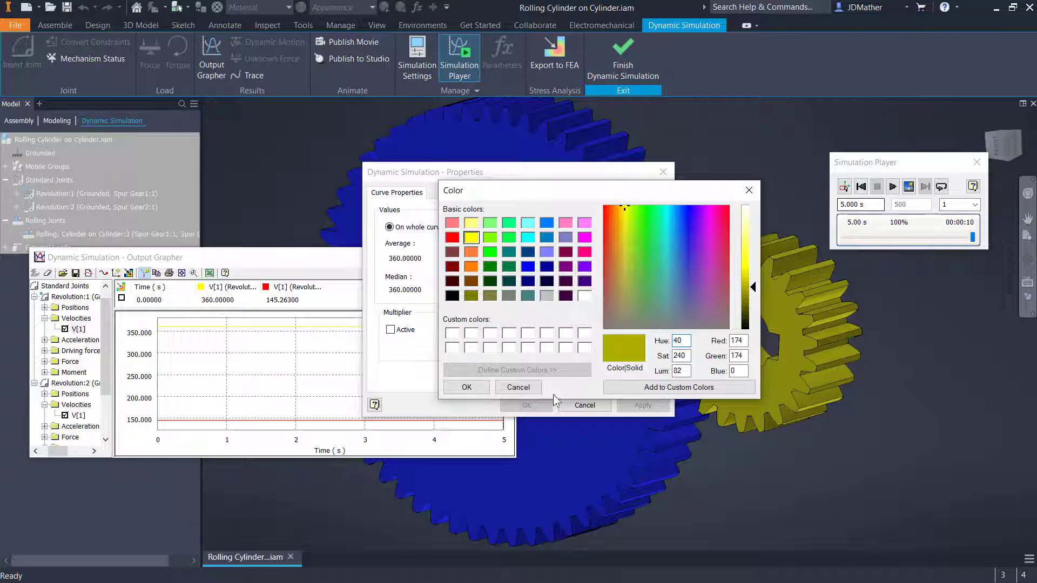
pyautogui.click(466, 387)
pyautogui.click(527, 405)
# Change the colour of the Revolution:2 velocity curve to blue.
pyautogui.rightClick(297, 294)
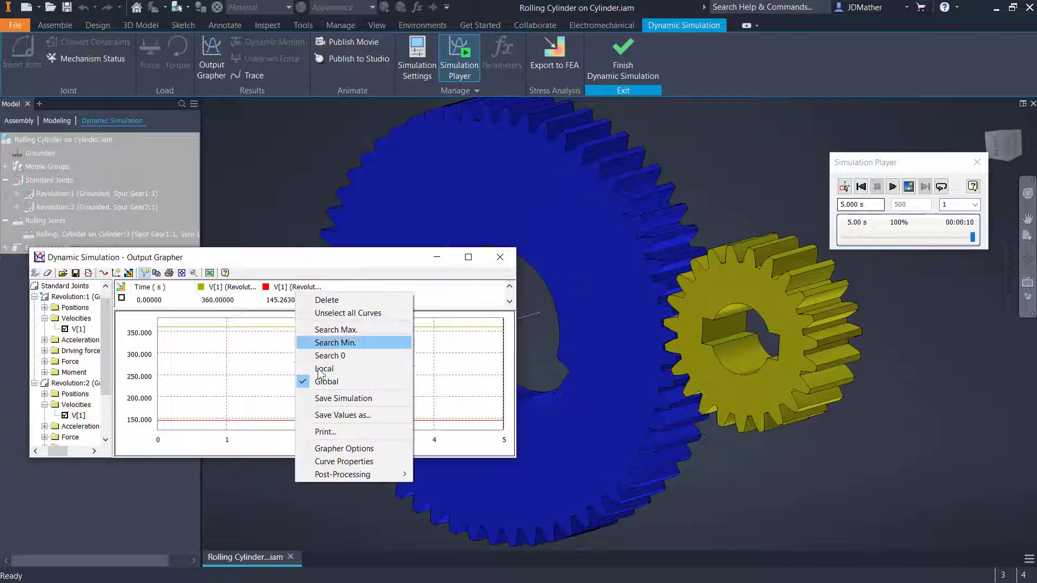
pyautogui.click(336, 462)
pyautogui.click(630, 345)
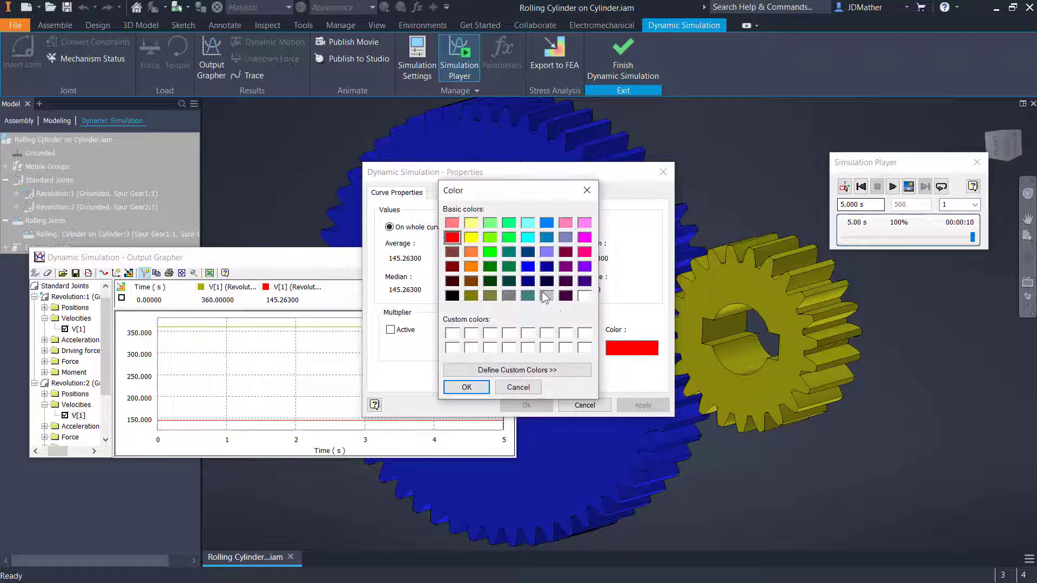
pyautogui.doubleClick(528, 266)
pyautogui.press('Return')
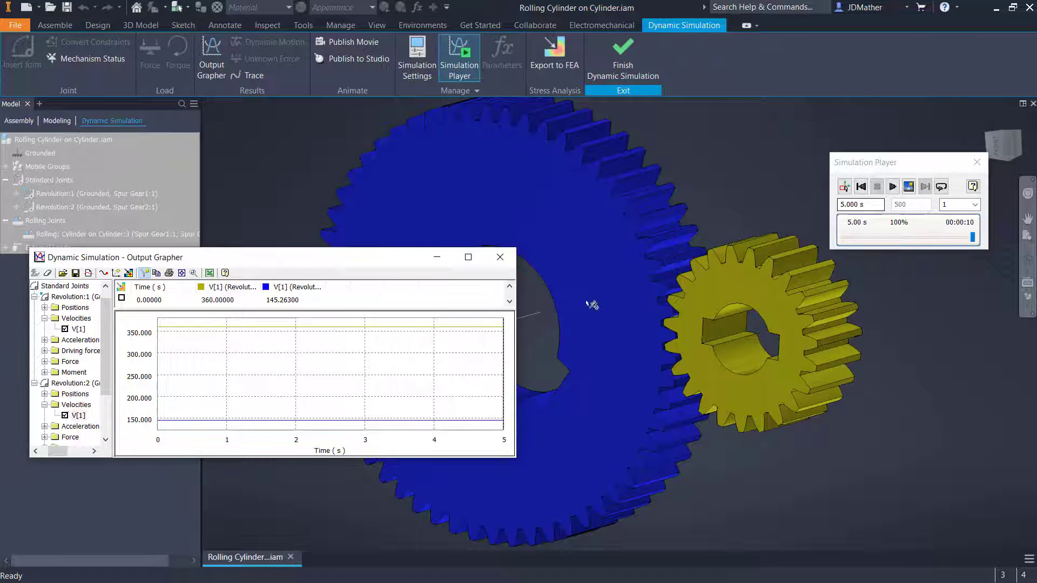
# Replay the simulation from the start with the recoloured velocity curves, and close the Output Grapher.
pyautogui.click(861, 187)
pyautogui.click(892, 187)
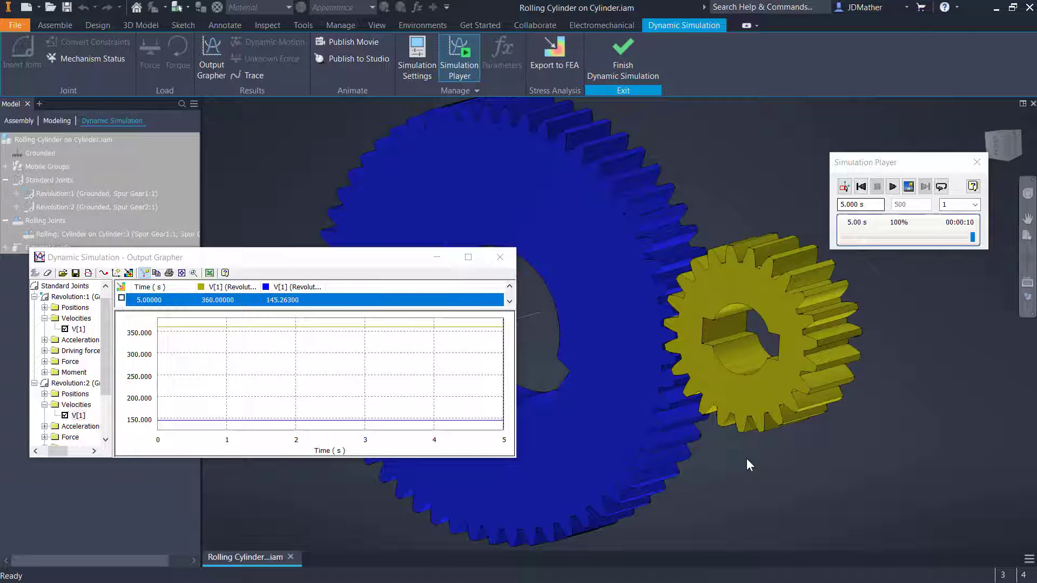
pyautogui.click(500, 257)
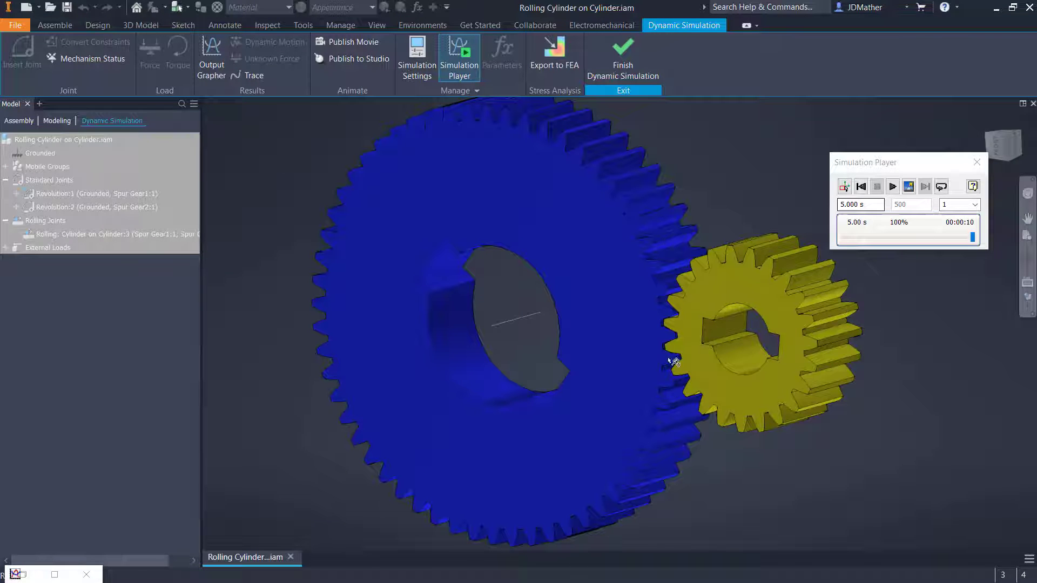
# Restart the simulation from construction mode and examine the tooth contact between the two gears in the front view.
pyautogui.click(844, 187)
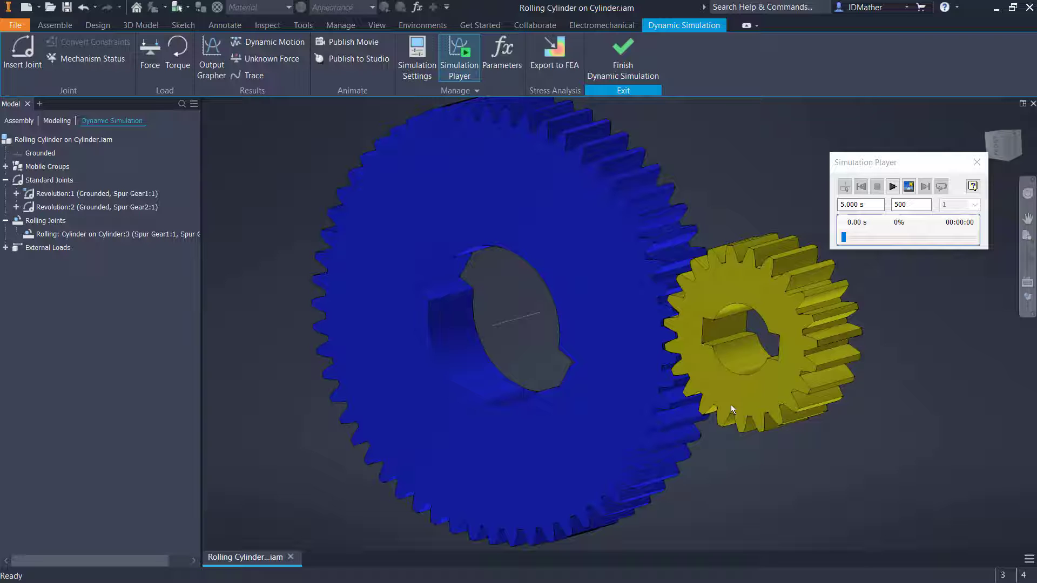
pyautogui.click(893, 187)
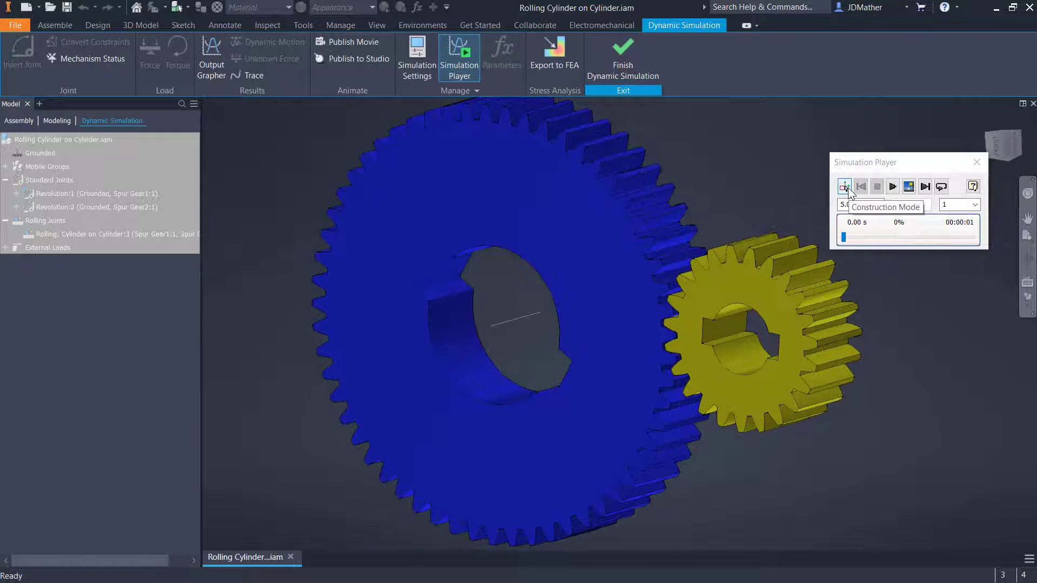
pyautogui.click(997, 145)
pyautogui.scroll(-10, 722, 328)
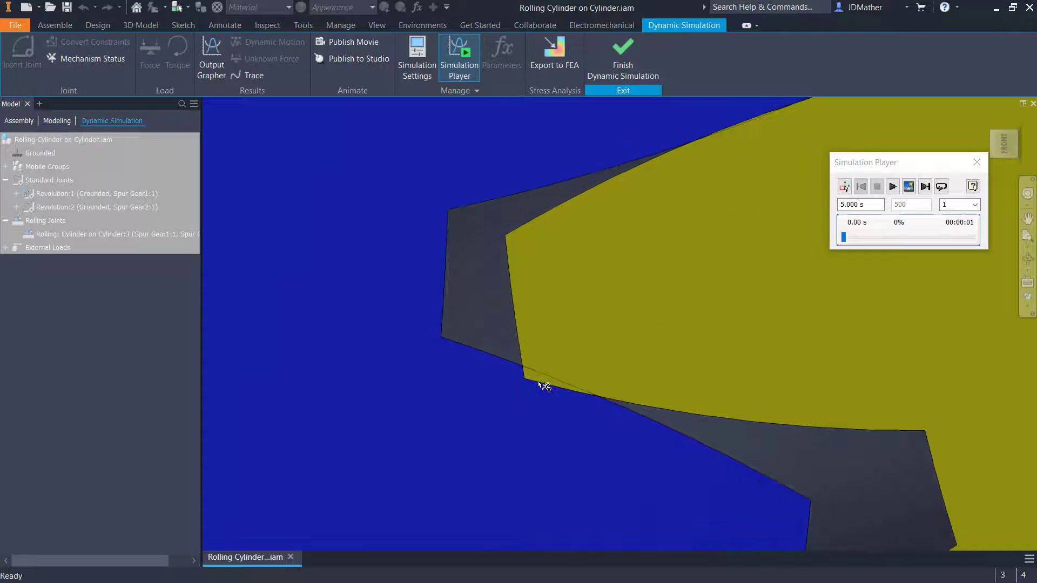
pyautogui.scroll(3, 545, 386)
pyautogui.scroll(3, 630, 275)
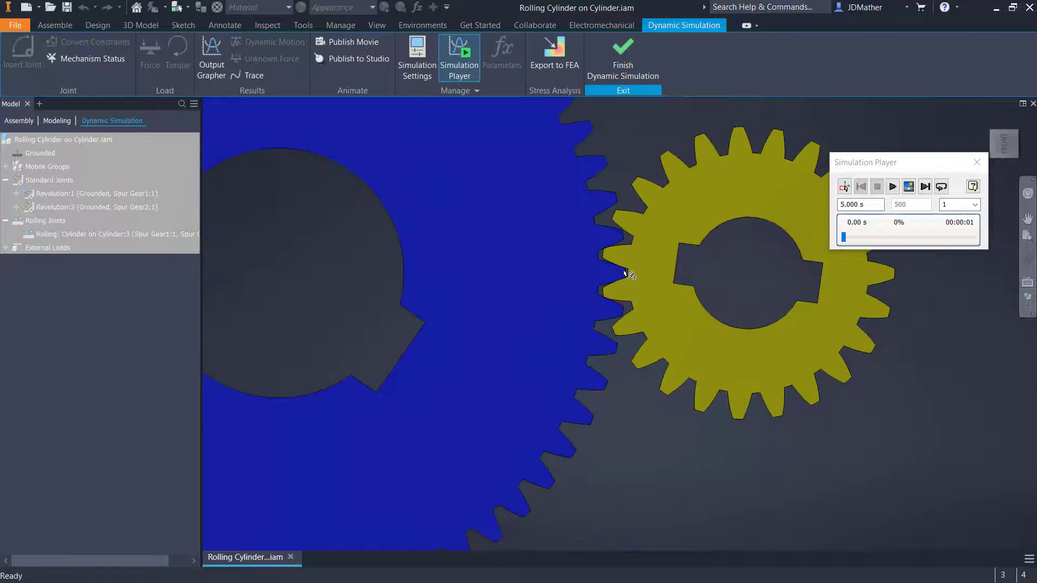
pyautogui.scroll(3, 629, 275)
pyautogui.scroll(-3, 378, 179)
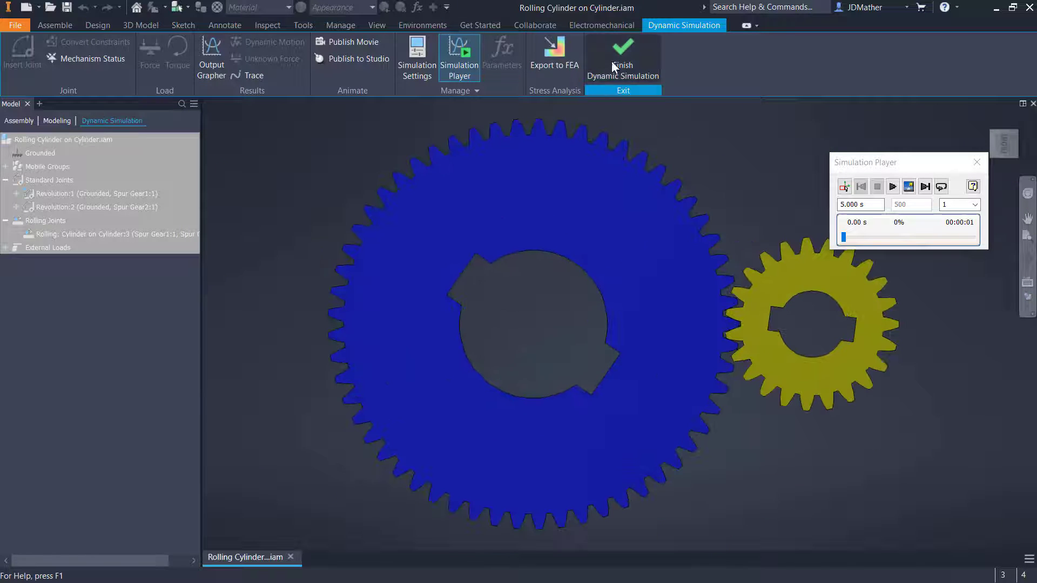
# Finish Dynamic Simulation and review the pinion's backlash settings in Export tooth shape for Spur Gears:1, comparing them with the tooth mesh.
pyautogui.click(621, 54)
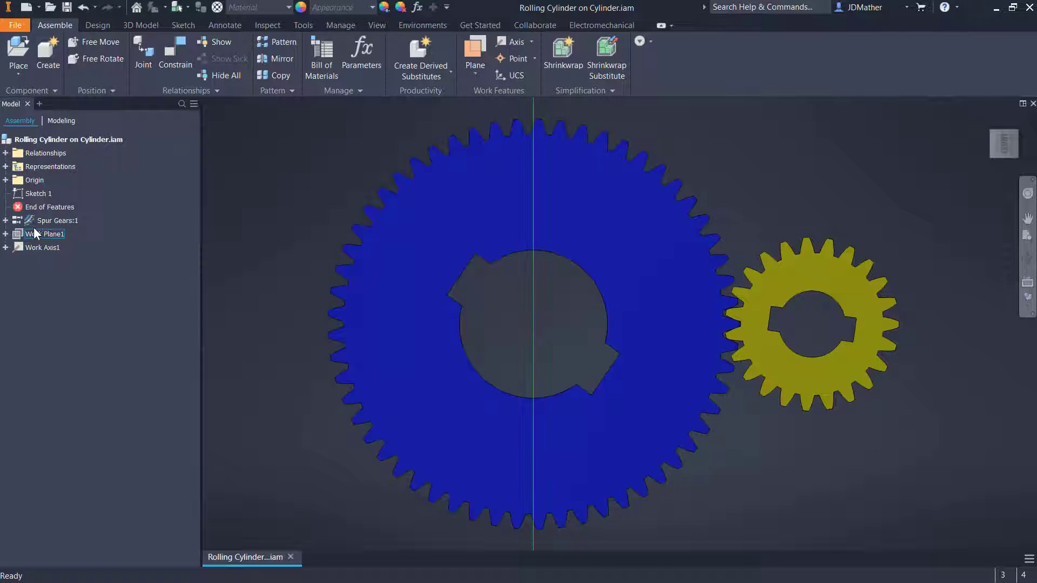
pyautogui.rightClick(46, 221)
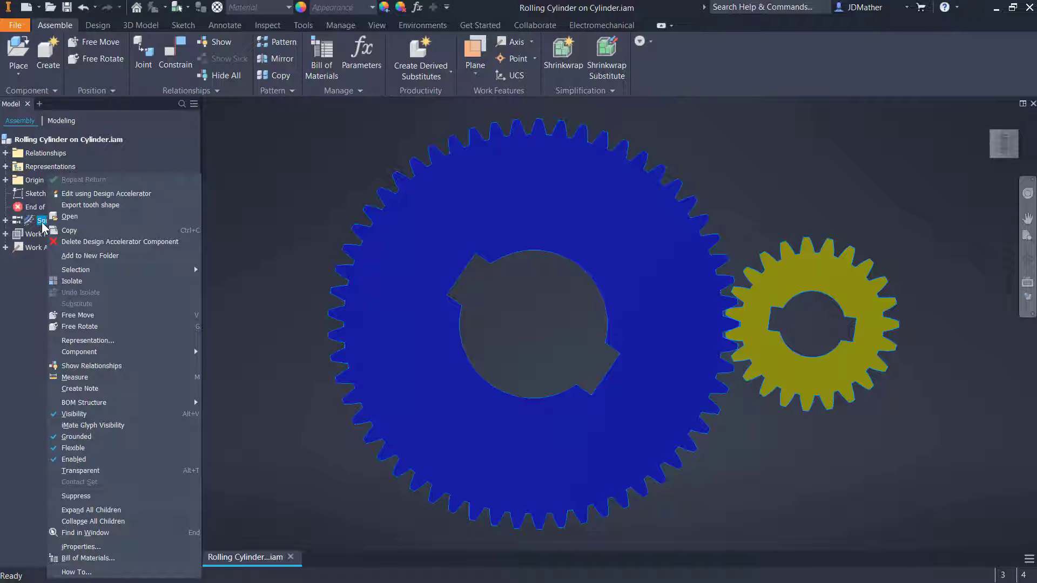
pyautogui.click(89, 205)
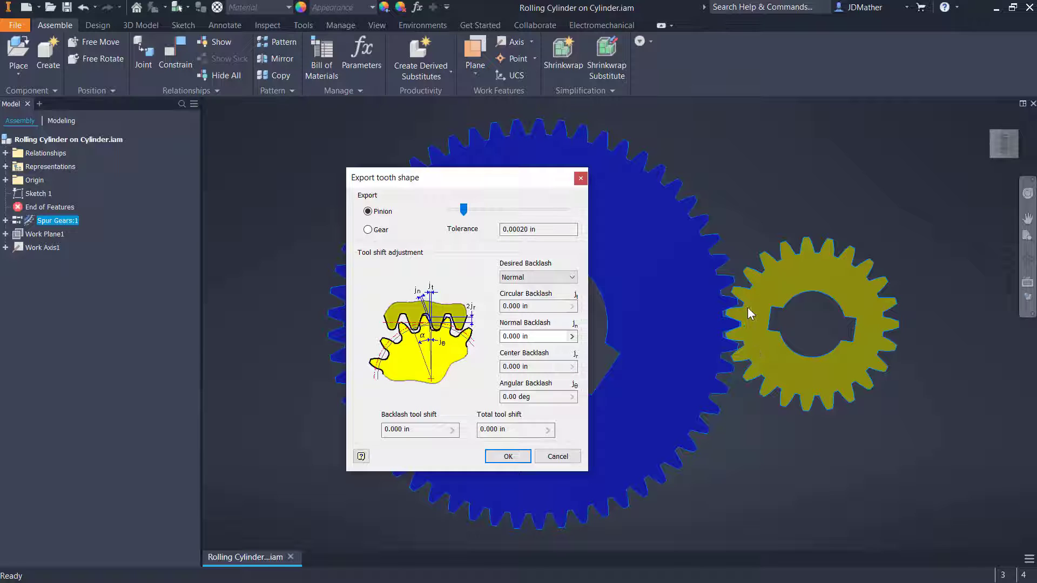
pyautogui.press('Return')
pyautogui.scroll(10, 737, 337)
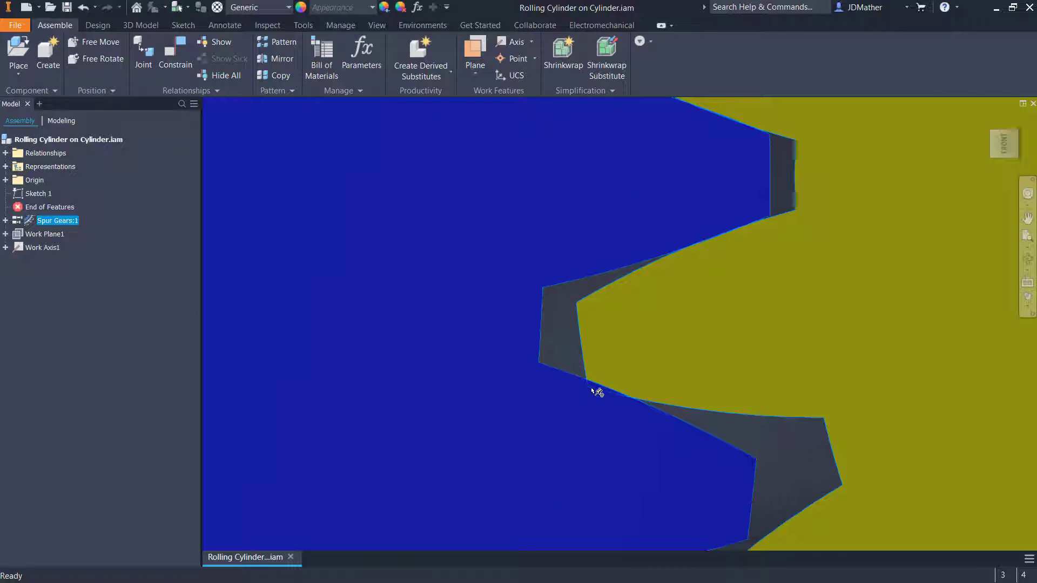
pyautogui.scroll(-10, 598, 392)
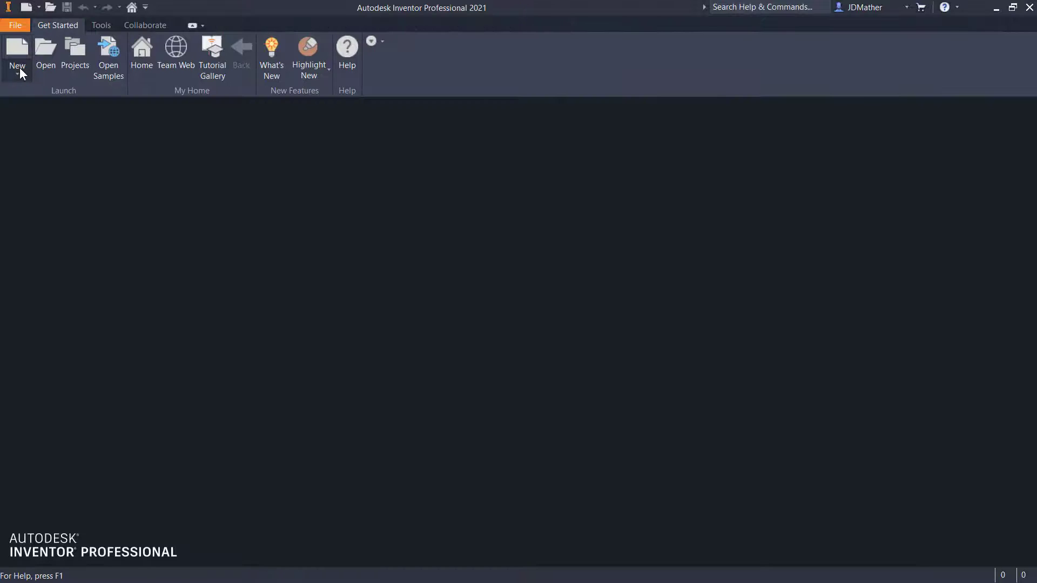
# Create a new assembly from the Metric Standard (mm).iam template and save it as "Rolling Cylinder on Cylinder Joint".
pyautogui.click(18, 51)
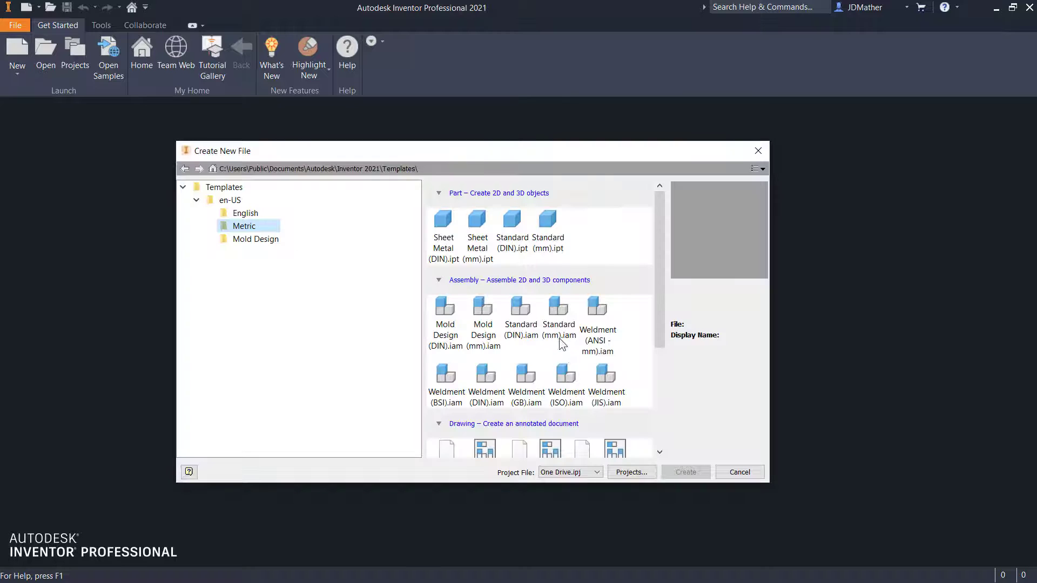
pyautogui.click(560, 319)
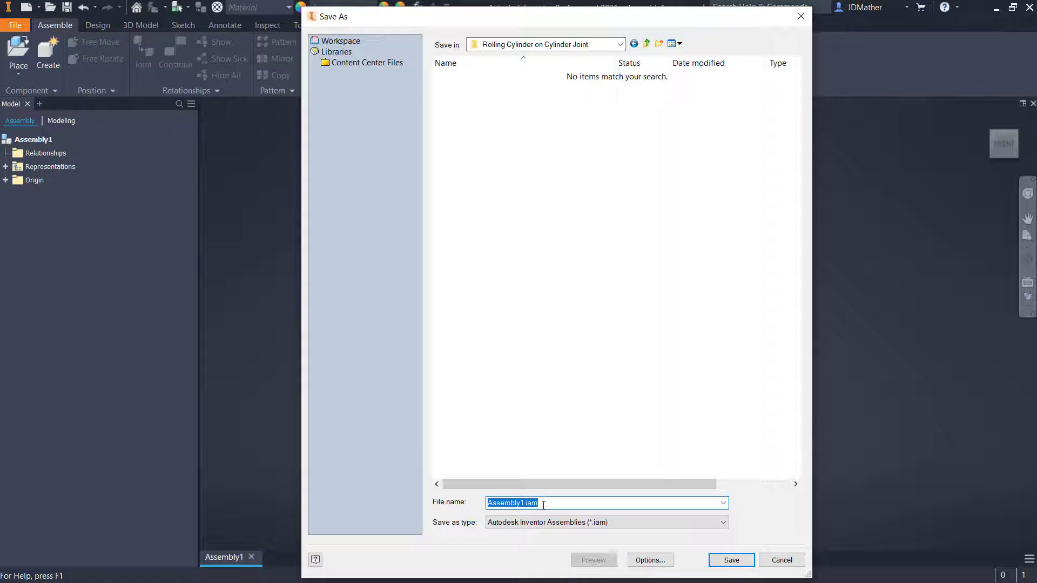
pyautogui.write('Ro')
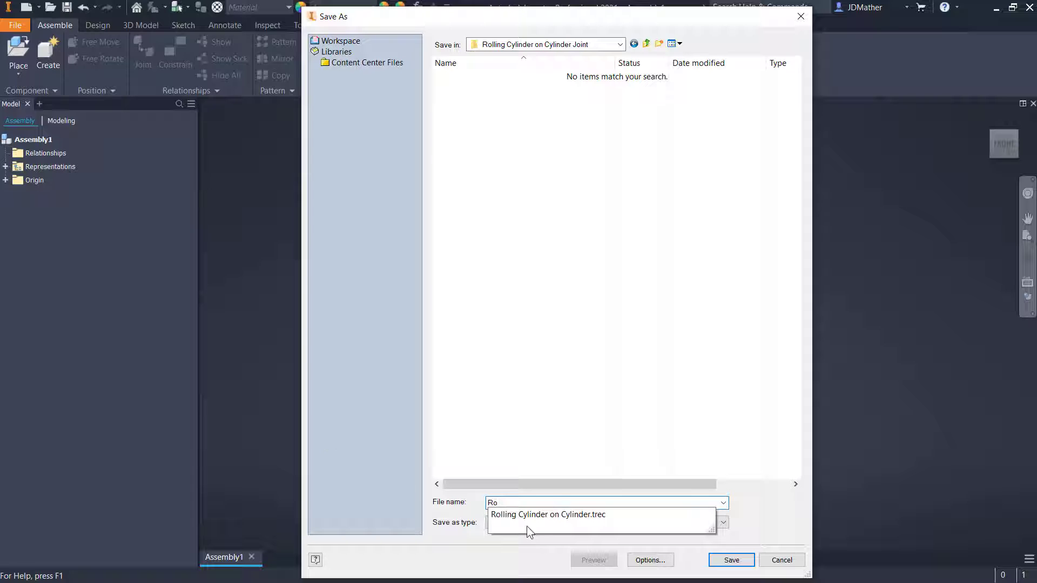
pyautogui.click(532, 516)
pyautogui.write('Joint')
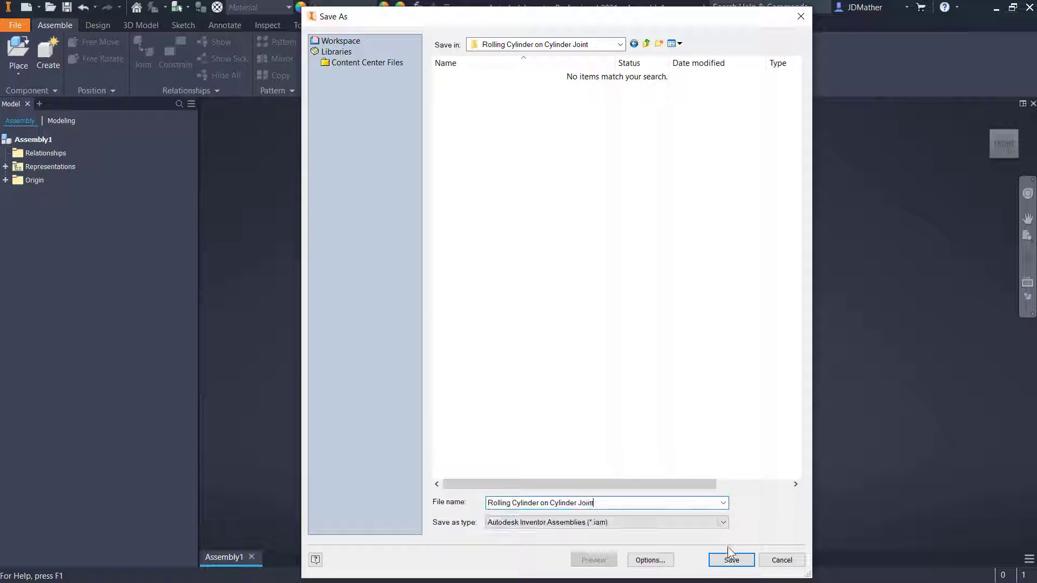
pyautogui.click(730, 560)
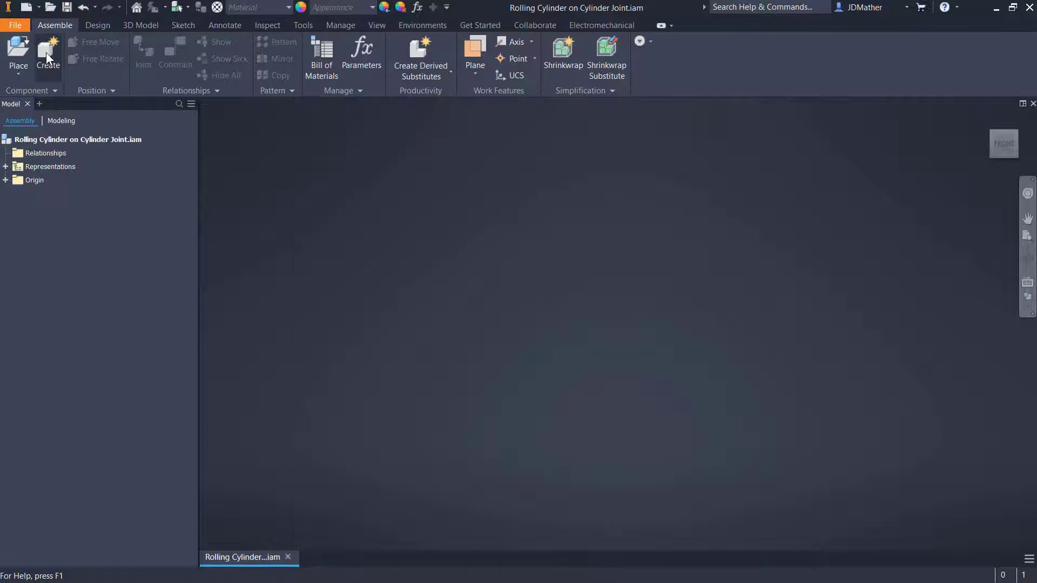
# Generate and place a spur gear pair with module 2 mm, 80 mm center distance, 23 and 57 teeth, and 20 mm facewidths.
pyautogui.click(93, 27)
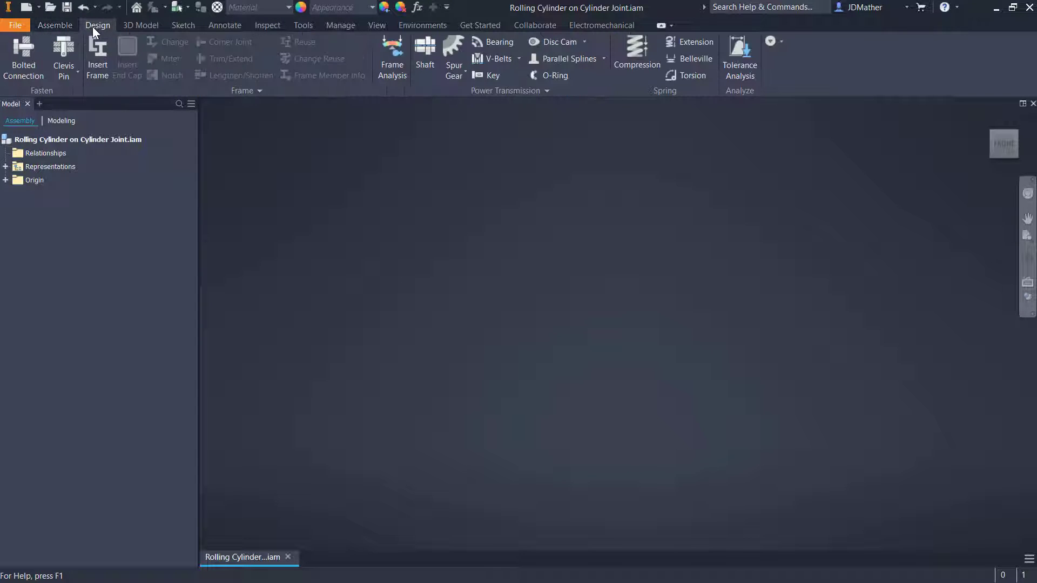
pyautogui.click(461, 70)
pyautogui.click(453, 95)
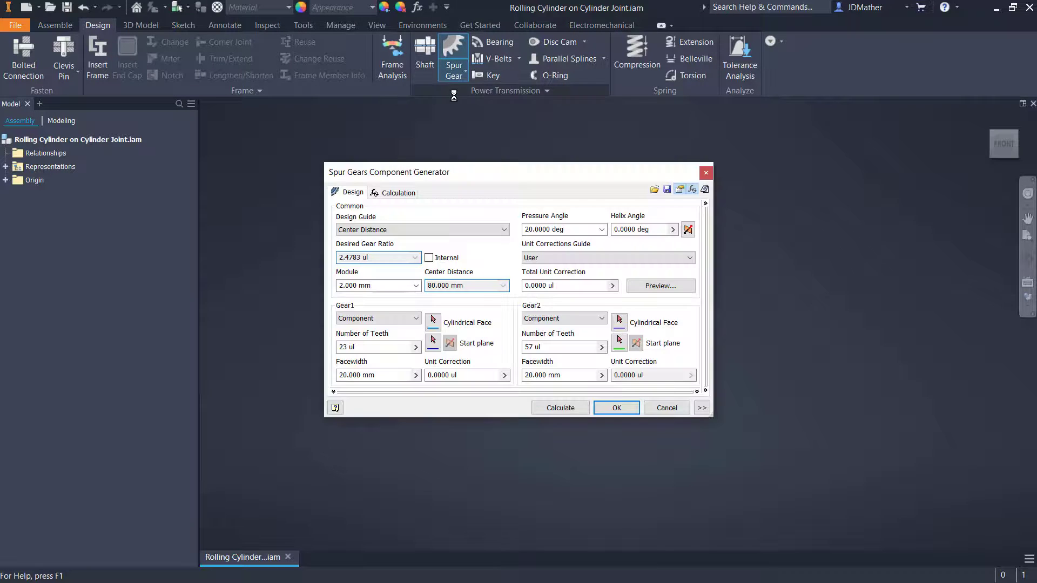
pyautogui.moveTo(468, 169); pyautogui.dragTo(468, 158)
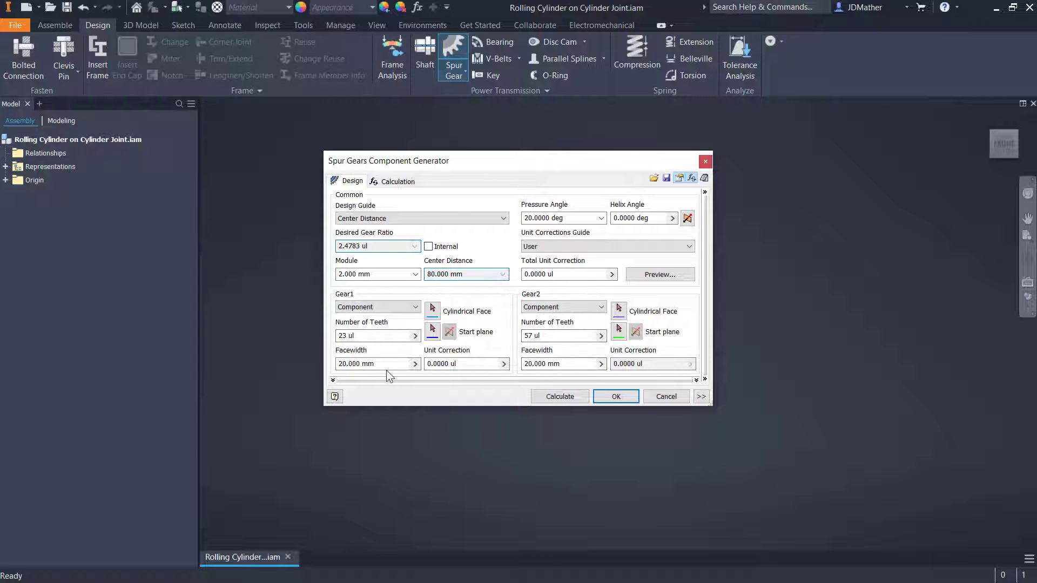
pyautogui.click(615, 397)
pyautogui.click(607, 366)
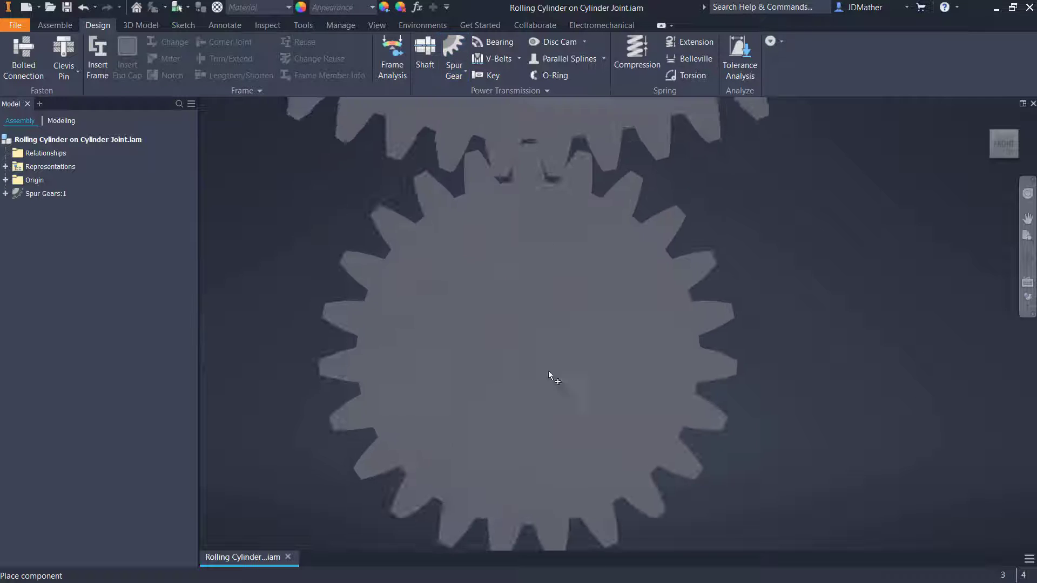
pyautogui.click(555, 382)
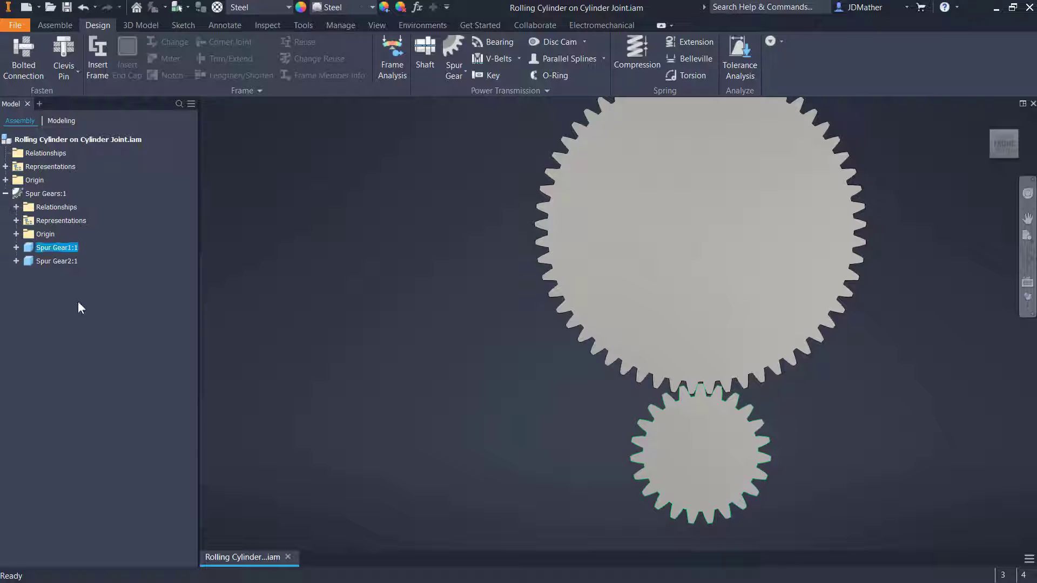
# Open the Spur Gear1:1 part in its own window and set its appearance to Yellow.
pyautogui.rightClick(56, 250)
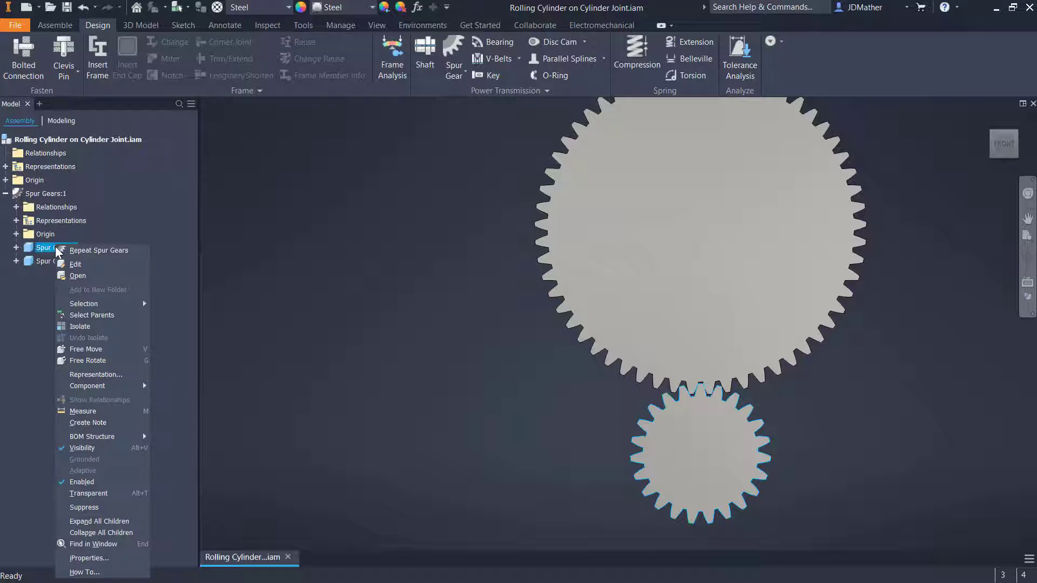
pyautogui.click(77, 276)
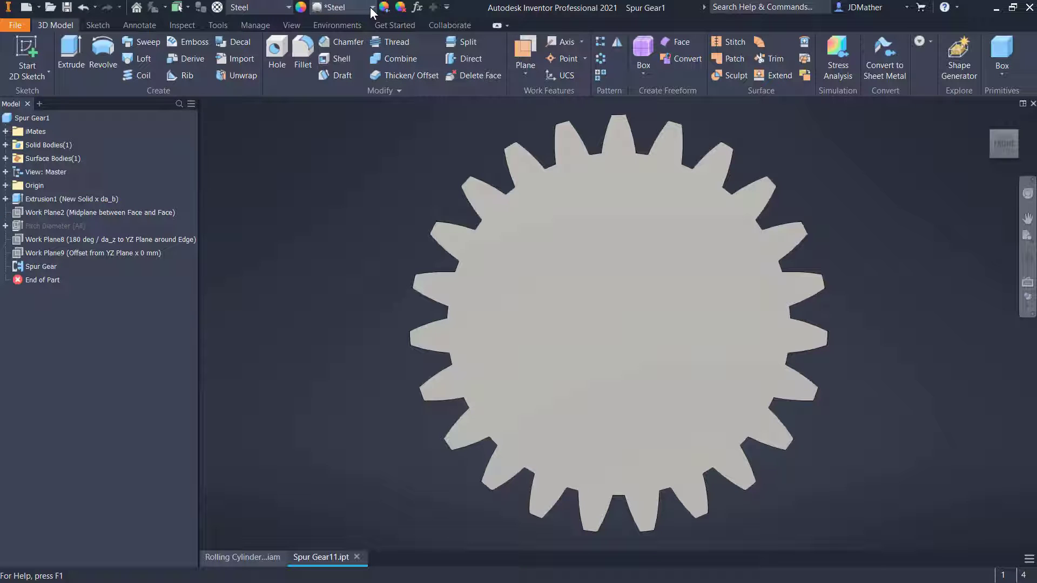
pyautogui.click(372, 7)
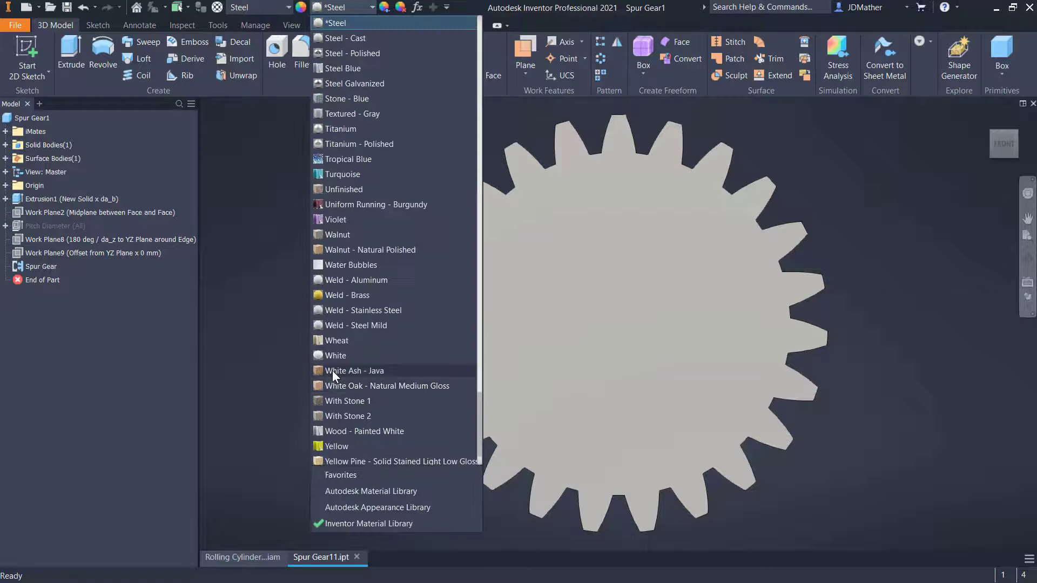
pyautogui.click(327, 443)
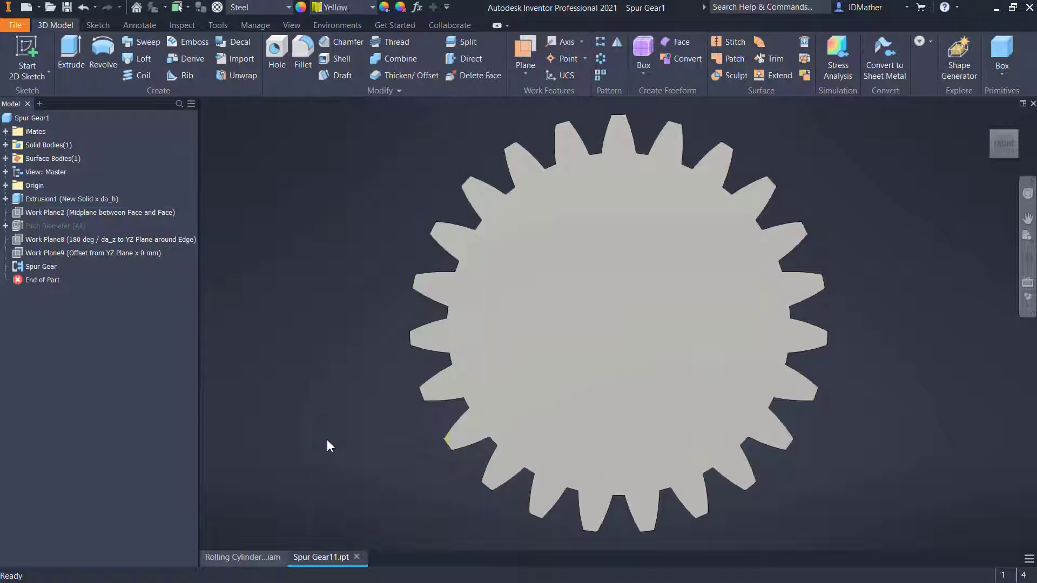
# Start a sketch on the gear's XY plane and draw a 15 mm diameter circle centred on the origin.
pyautogui.click(5, 186)
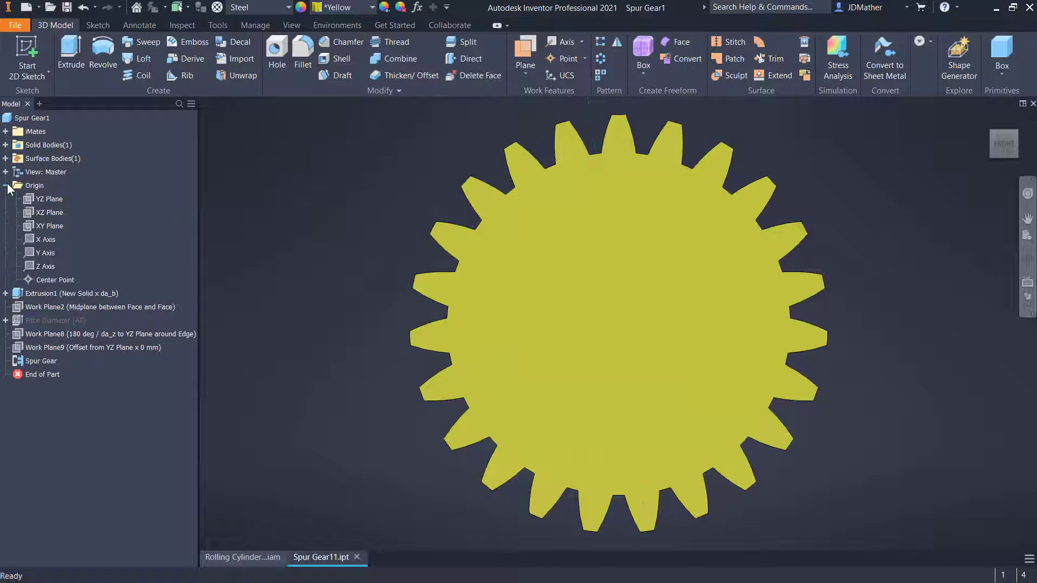
pyautogui.click(49, 226)
pyautogui.rightClick(40, 228)
pyautogui.click(60, 236)
pyautogui.press('c')
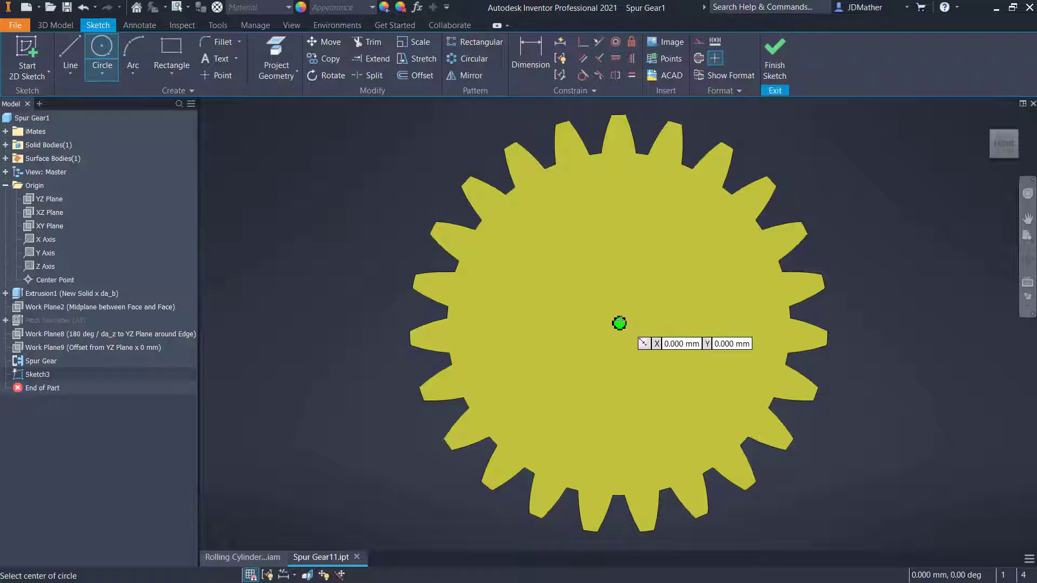
pyautogui.click(620, 323)
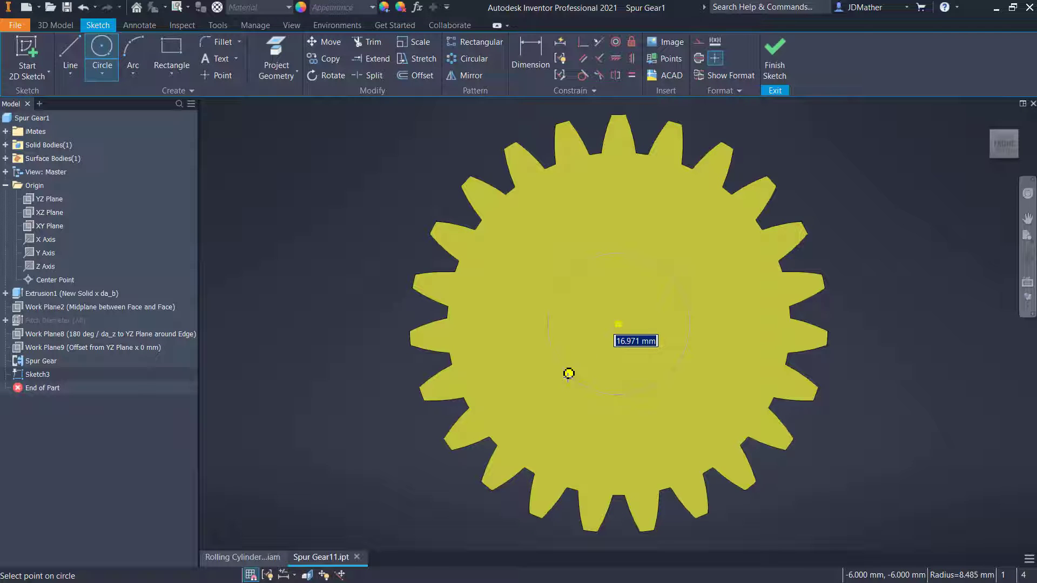
pyautogui.write('15')
pyautogui.press('Return')
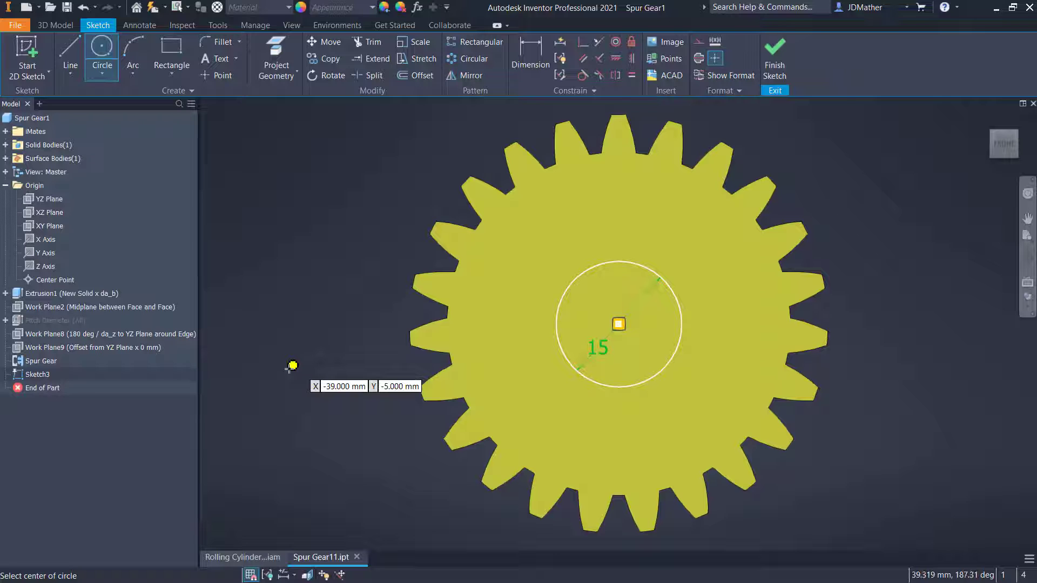
pyautogui.press('F7')
pyautogui.press('Escape')
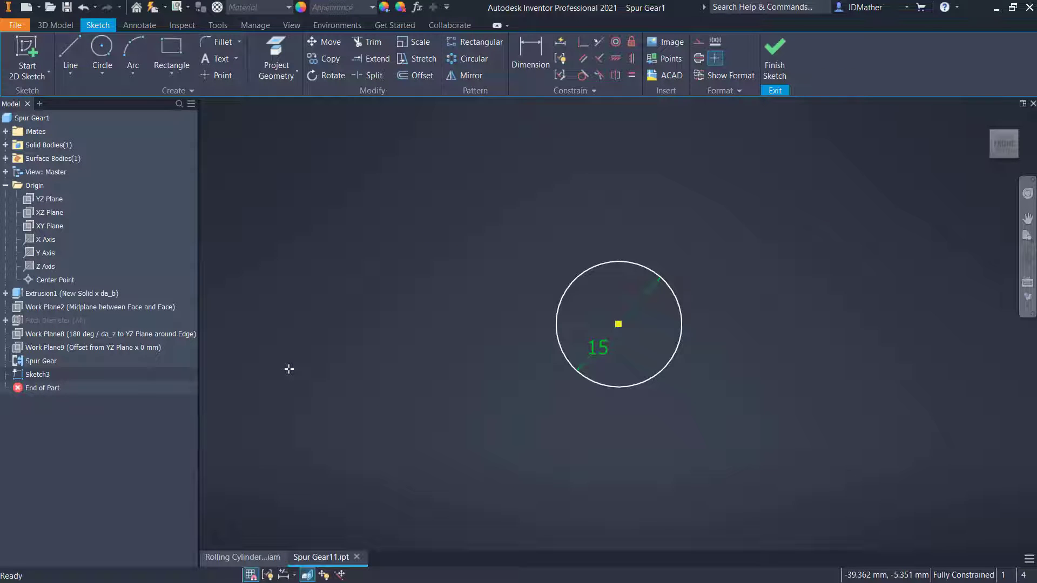
pyautogui.press('F7')
# Draw a two-point center rectangle on the origin and dimension it 20 mm high and 8 mm wide.
pyautogui.click(172, 72)
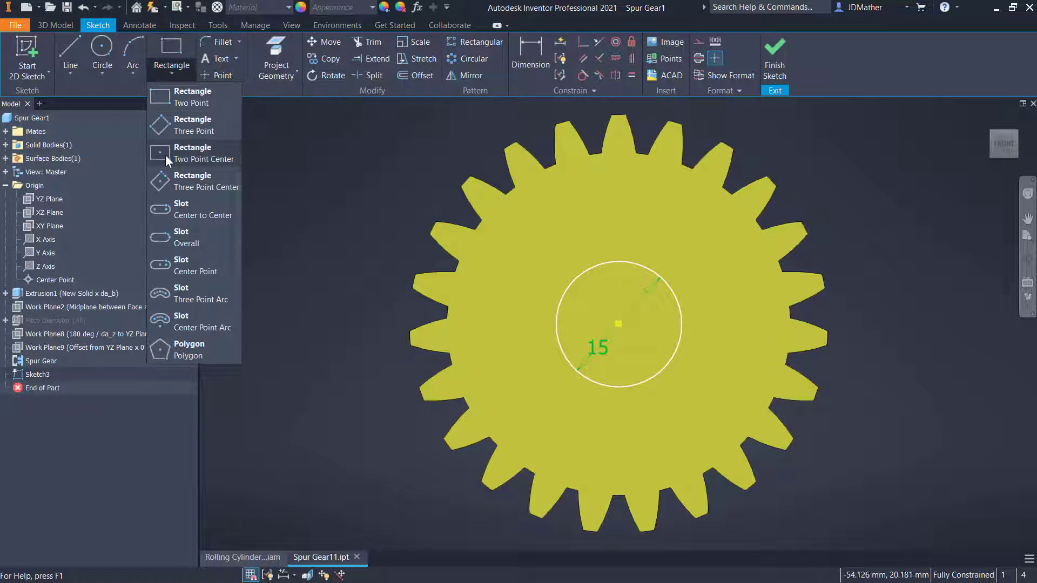
pyautogui.click(166, 155)
pyautogui.click(619, 324)
pyautogui.click(586, 240)
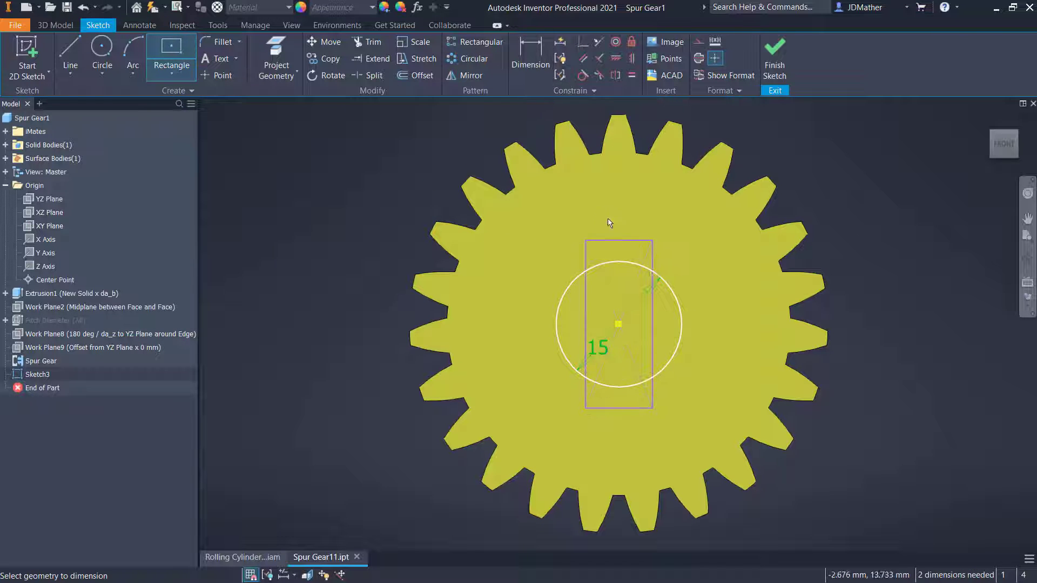
pyautogui.press('d')
pyautogui.click(653, 265)
pyautogui.click(855, 328)
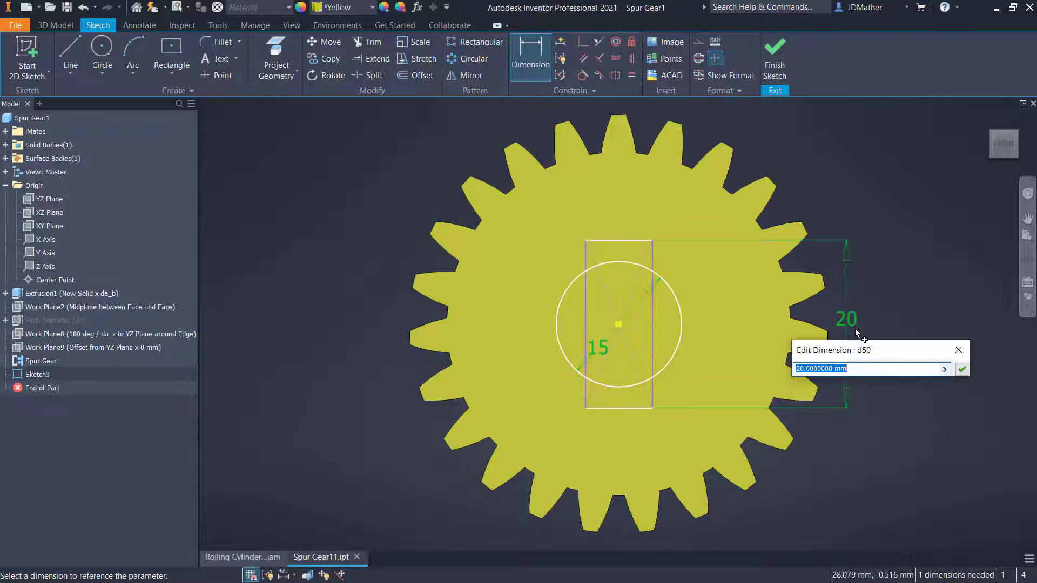
pyautogui.click(959, 350)
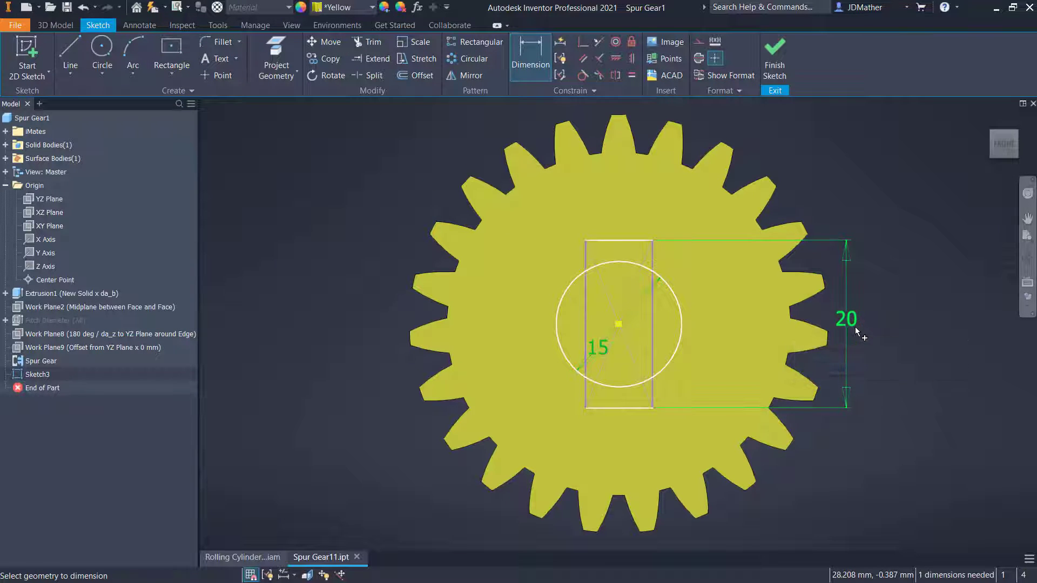
pyautogui.click(600, 243)
pyautogui.click(822, 157)
pyautogui.click(921, 215)
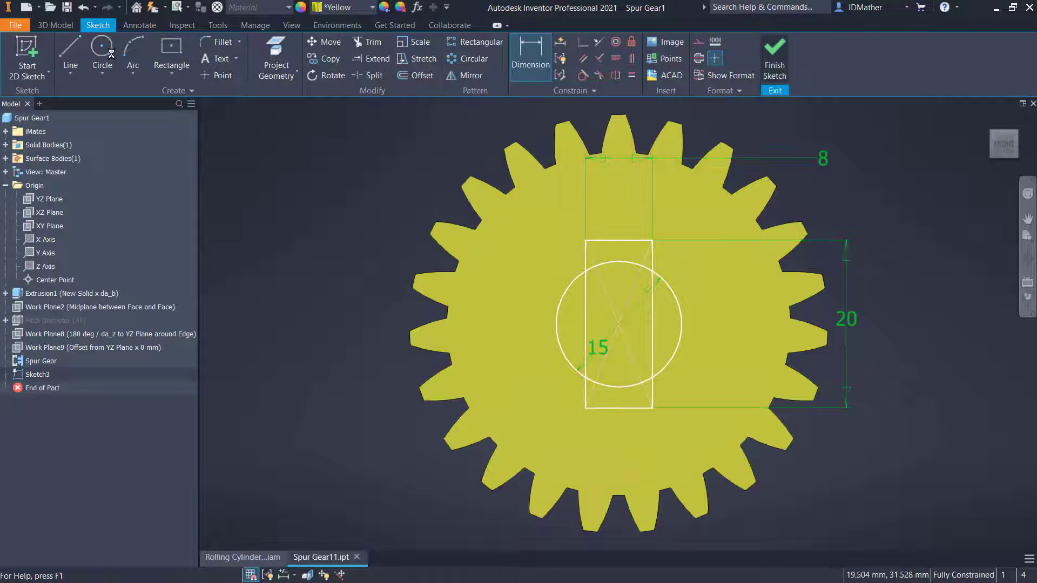
# Extrude the combined circle and rectangle profiles as a cut through all of the yellow gear.
pyautogui.press('e')
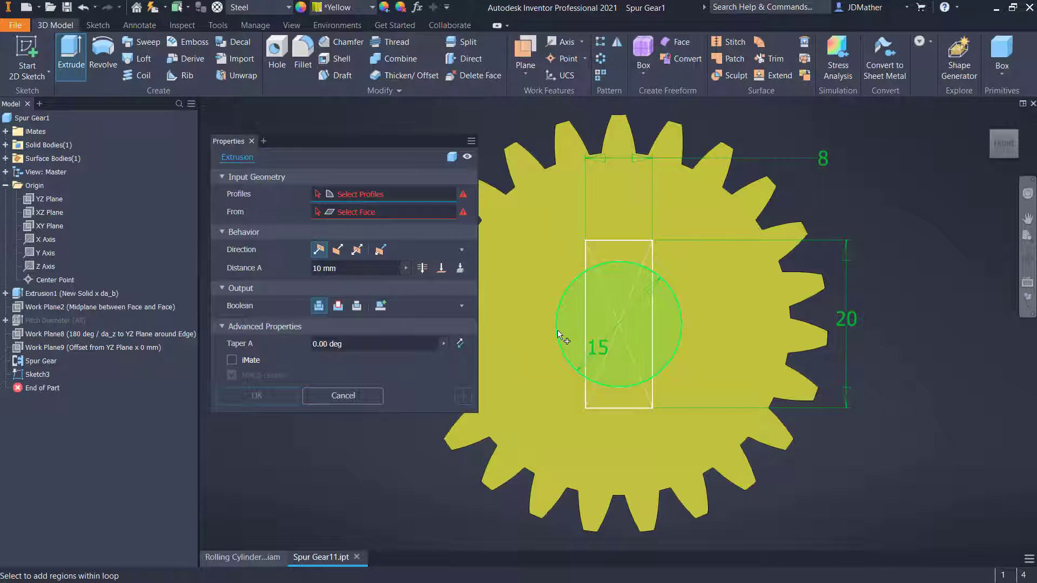
pyautogui.click(559, 335)
pyautogui.click(338, 305)
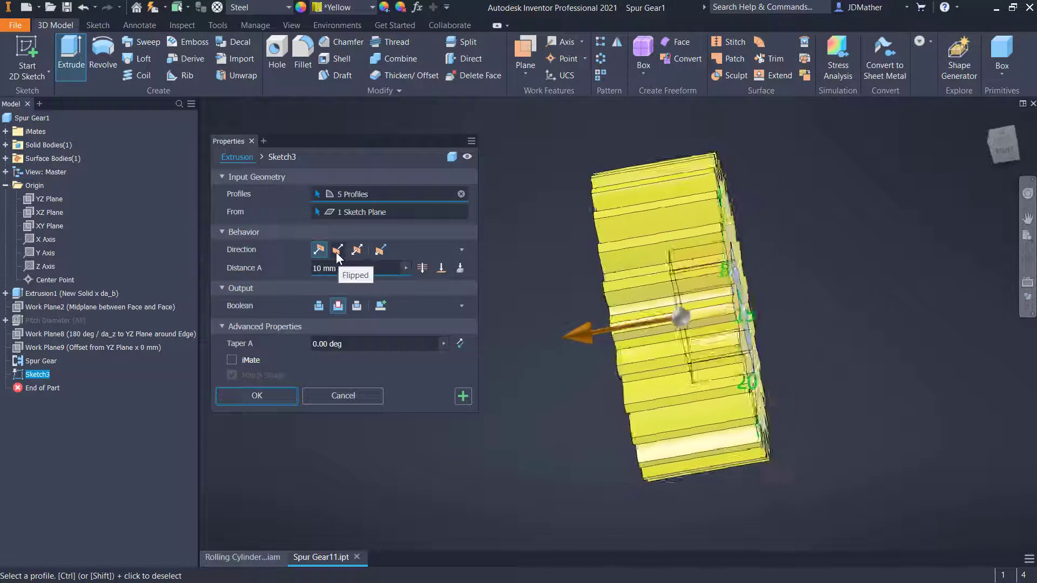
pyautogui.click(422, 268)
pyautogui.click(257, 396)
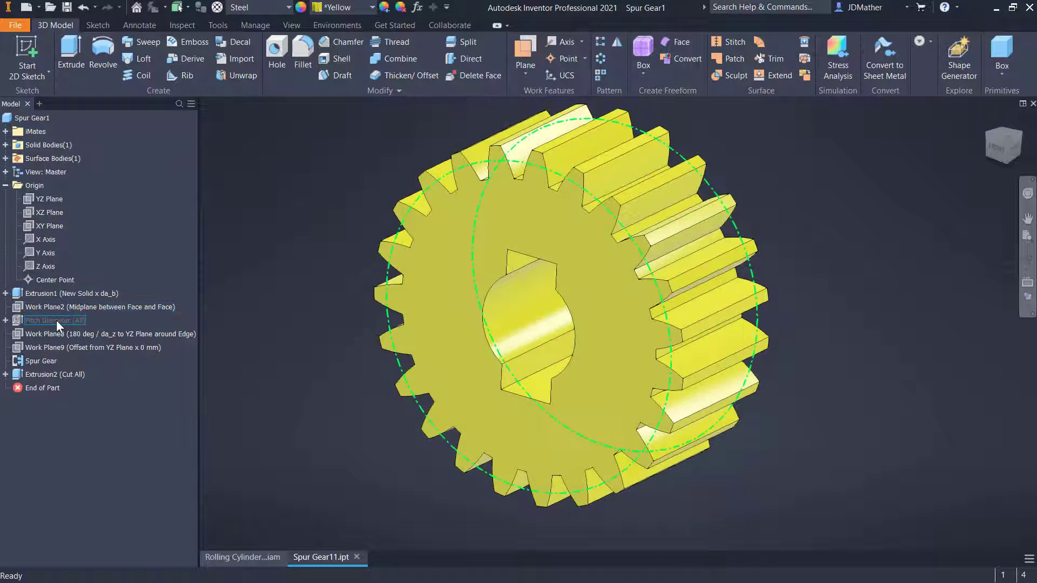
# Make the Pitch Diameter surface visible and open its sketch to inspect the pitch diameter dimension.
pyautogui.rightClick(56, 319)
pyautogui.click(108, 430)
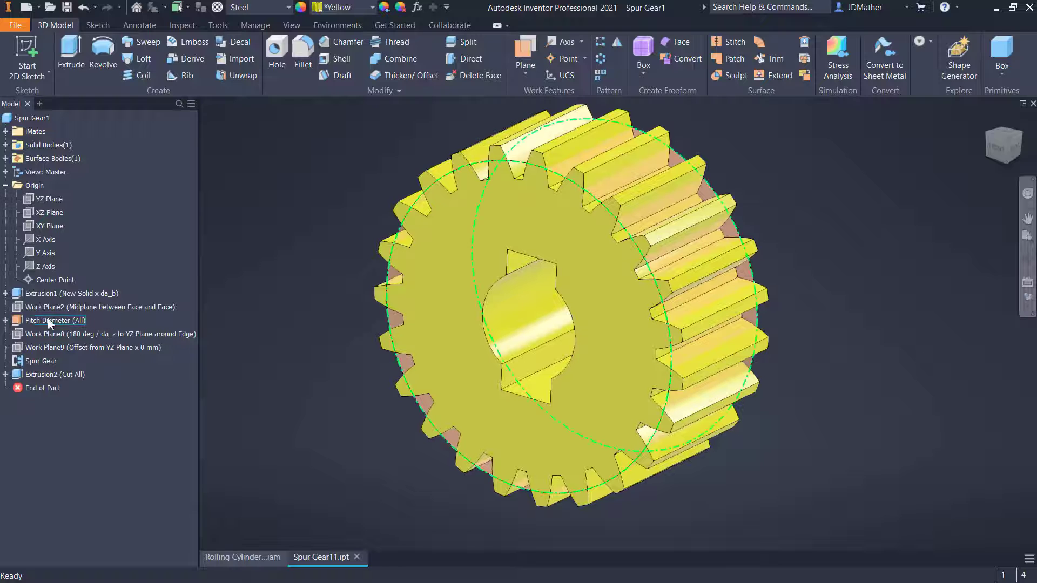
pyautogui.click(5, 320)
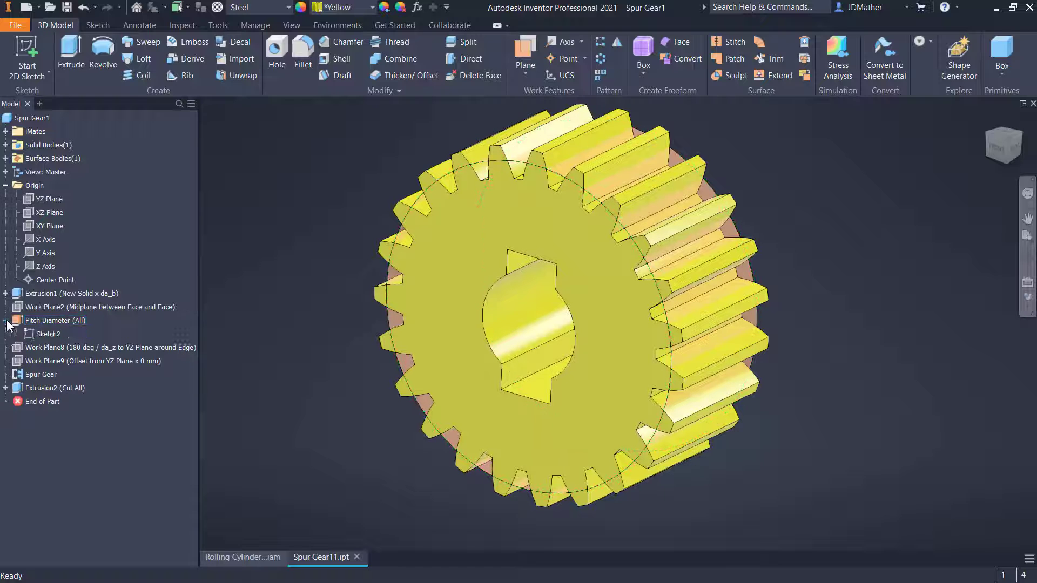
pyautogui.rightClick(38, 336)
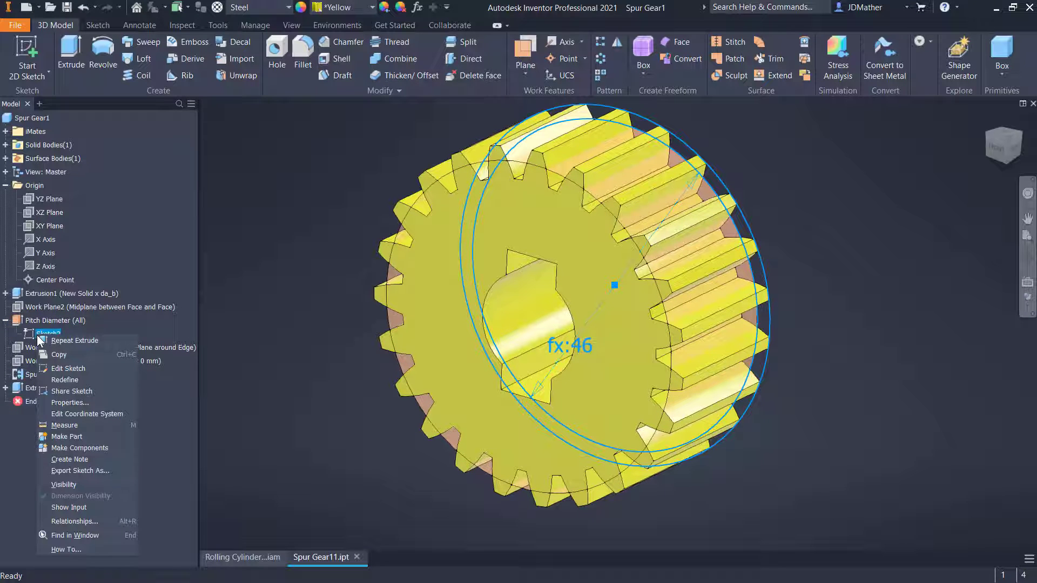
pyautogui.click(68, 369)
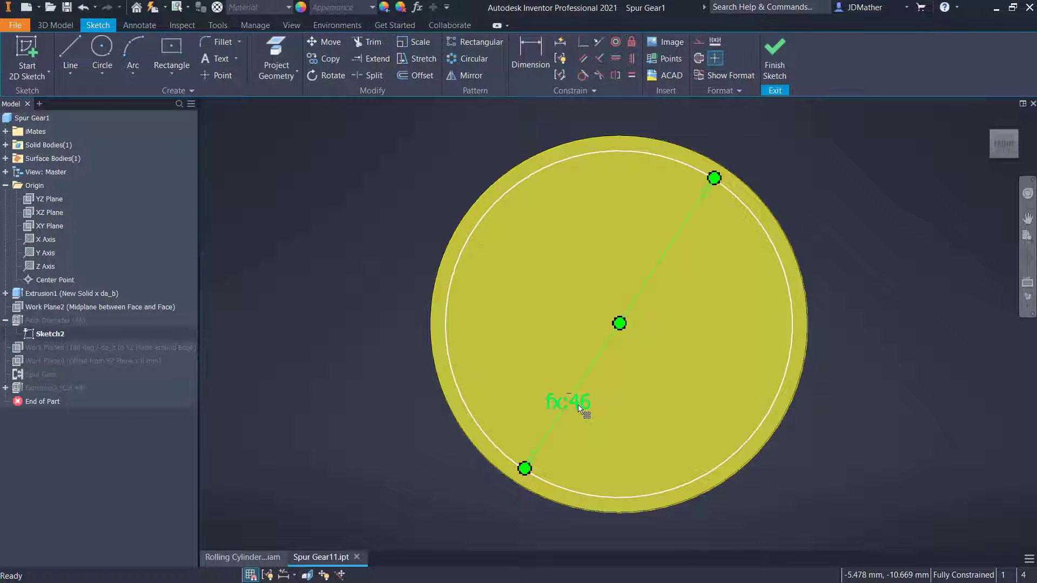
pyautogui.doubleClick(579, 408)
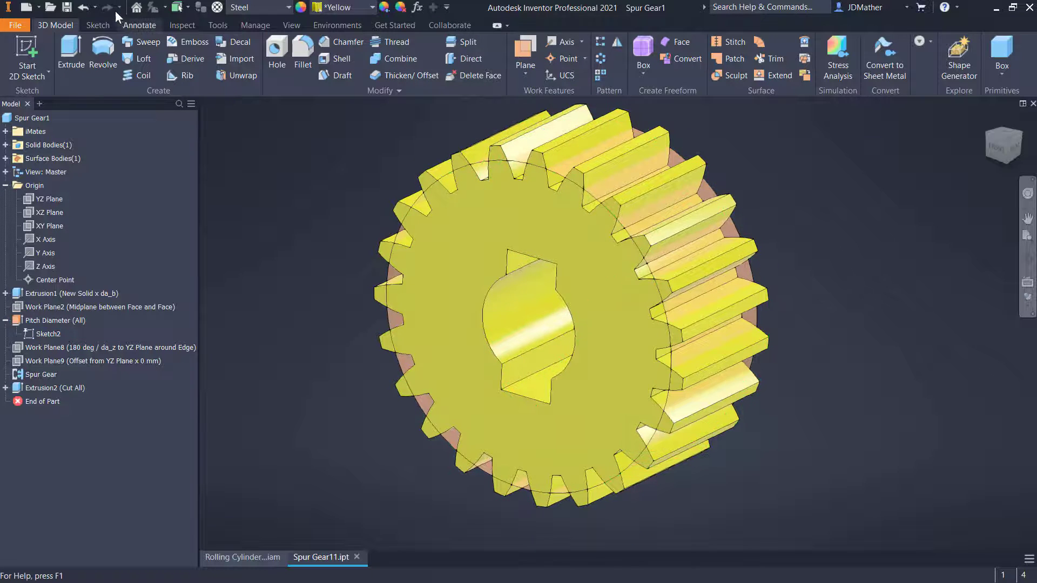
# Close the Spur Gear1 part and open Spur Gear2:1 from the assembly in its own window.
pyautogui.click(357, 557)
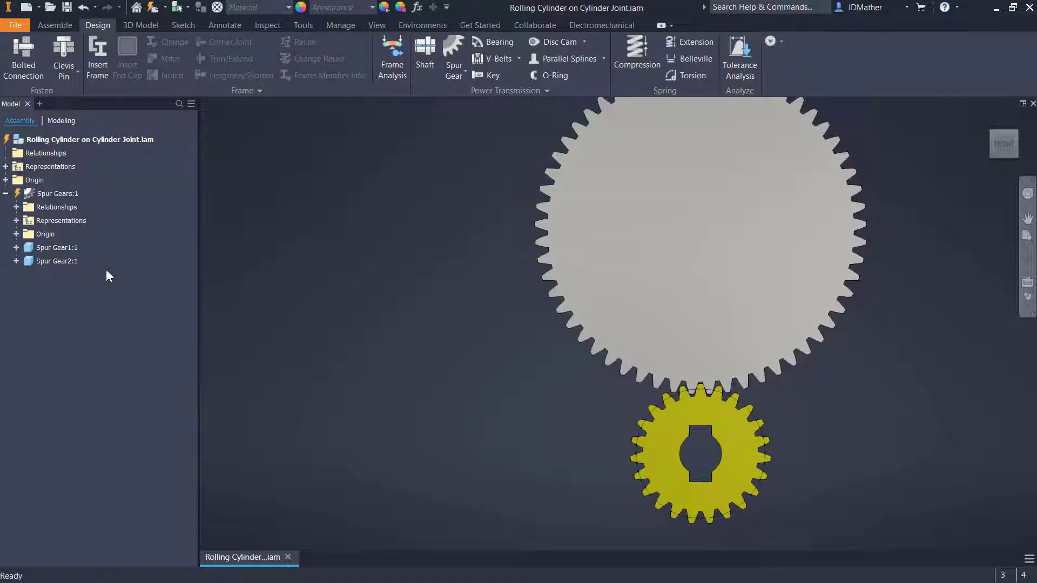
pyautogui.rightClick(54, 261)
pyautogui.click(73, 274)
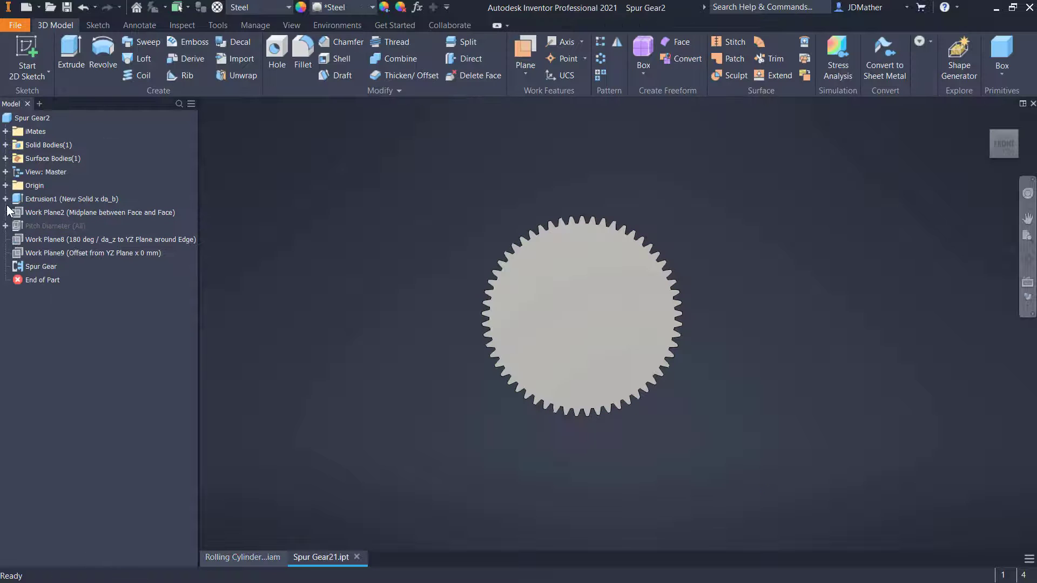
# Start a sketch on Spur Gear2's XY plane and draw a 45 mm diameter circle centred on the origin.
pyautogui.click(5, 185)
pyautogui.click(37, 222)
pyautogui.press('s')
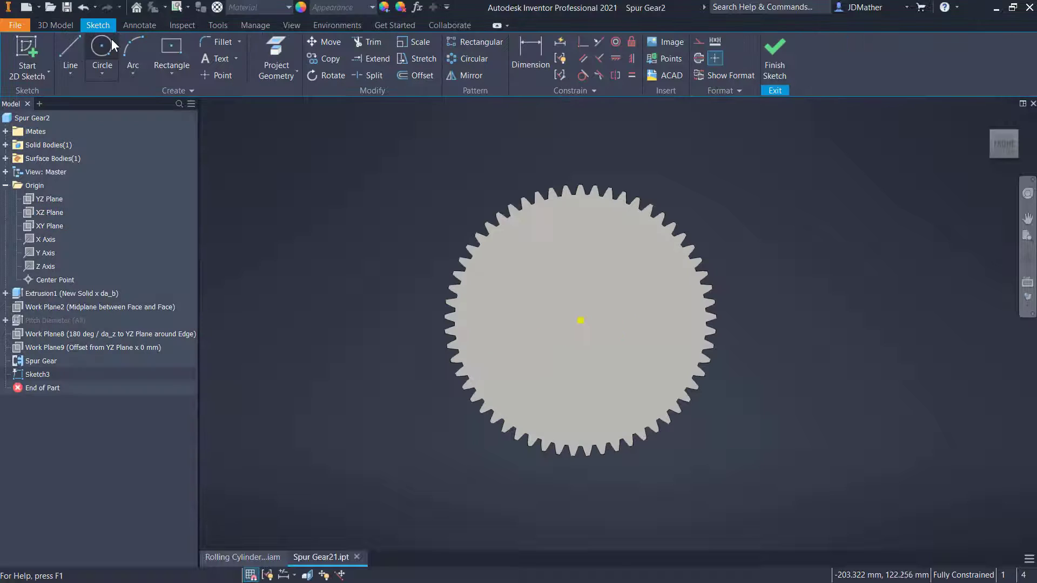
pyautogui.click(111, 38)
pyautogui.click(581, 320)
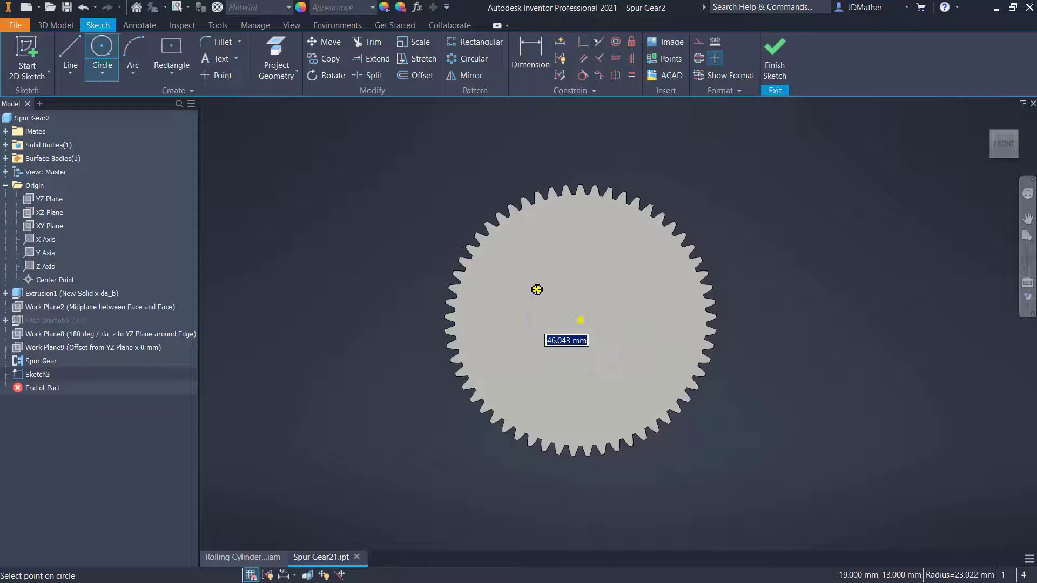
pyautogui.write('45')
pyautogui.press('Return')
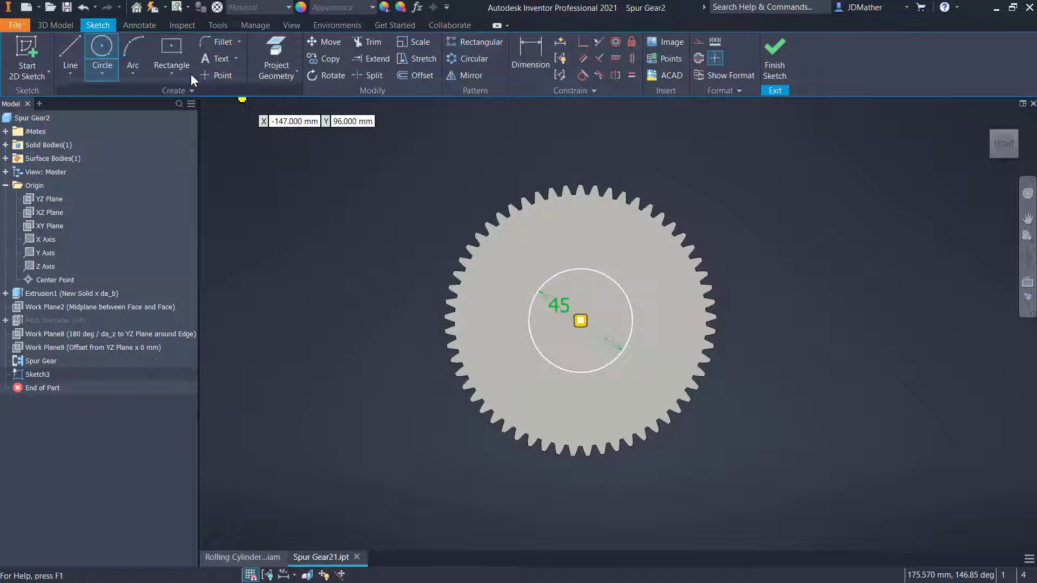
# Draw a center rectangle on the large gear's origin and dimension it 60 mm high and 28 mm wide.
pyautogui.click(171, 53)
pyautogui.click(581, 321)
pyautogui.click(613, 251)
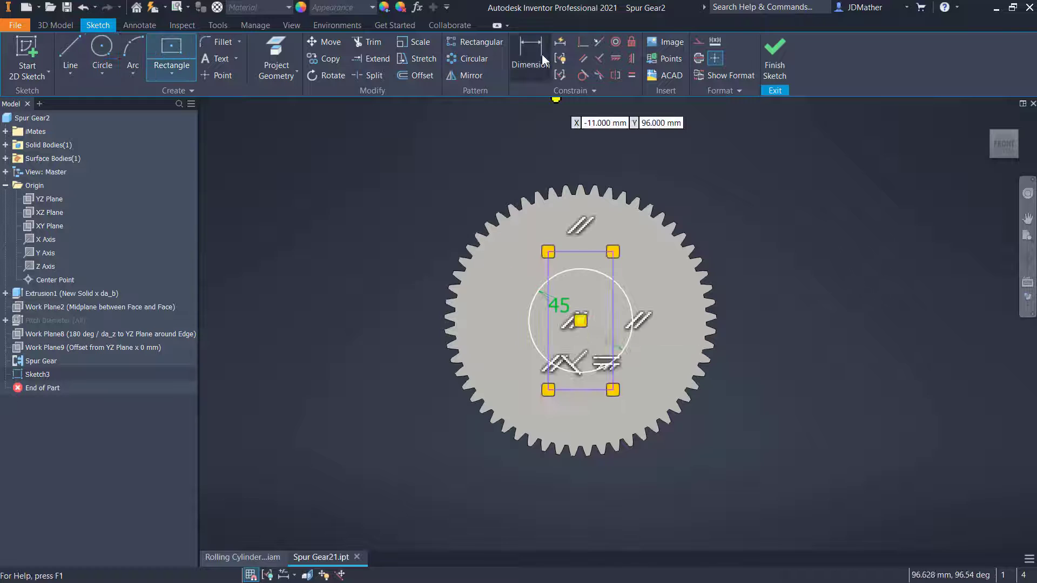
pyautogui.click(543, 53)
pyautogui.click(614, 274)
pyautogui.click(734, 336)
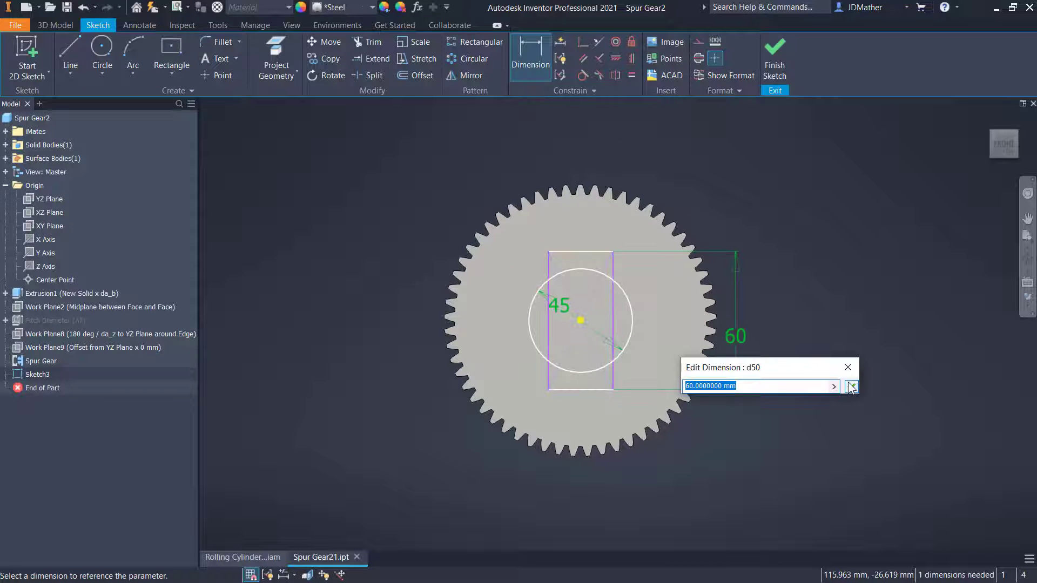
pyautogui.click(847, 382)
pyautogui.click(584, 252)
pyautogui.click(734, 203)
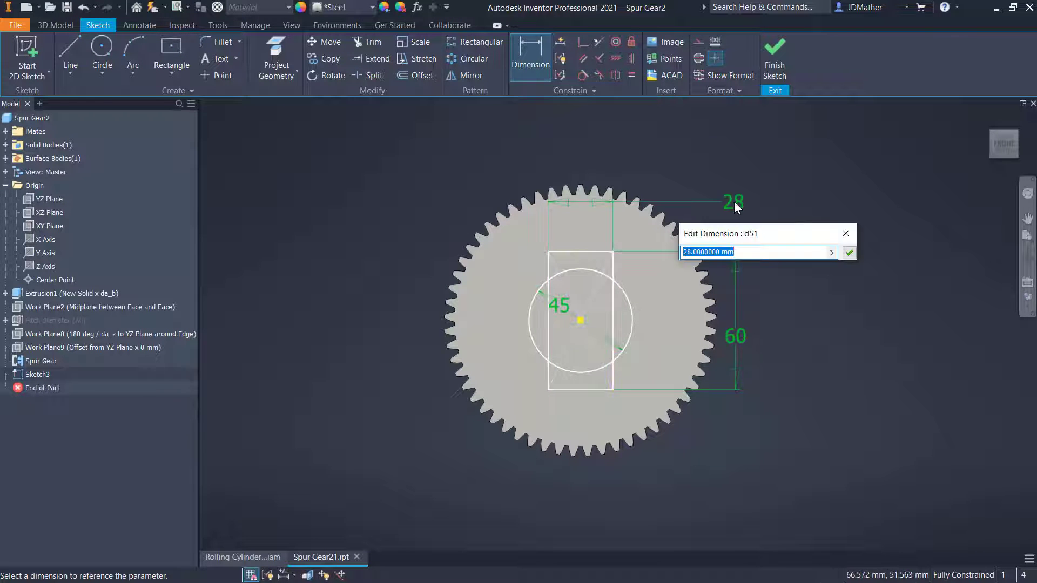
pyautogui.press('Return')
# Cut the 45 mm circle and 60 x 28 mm rectangle profiles through all of the large gear.
pyautogui.click(68, 25)
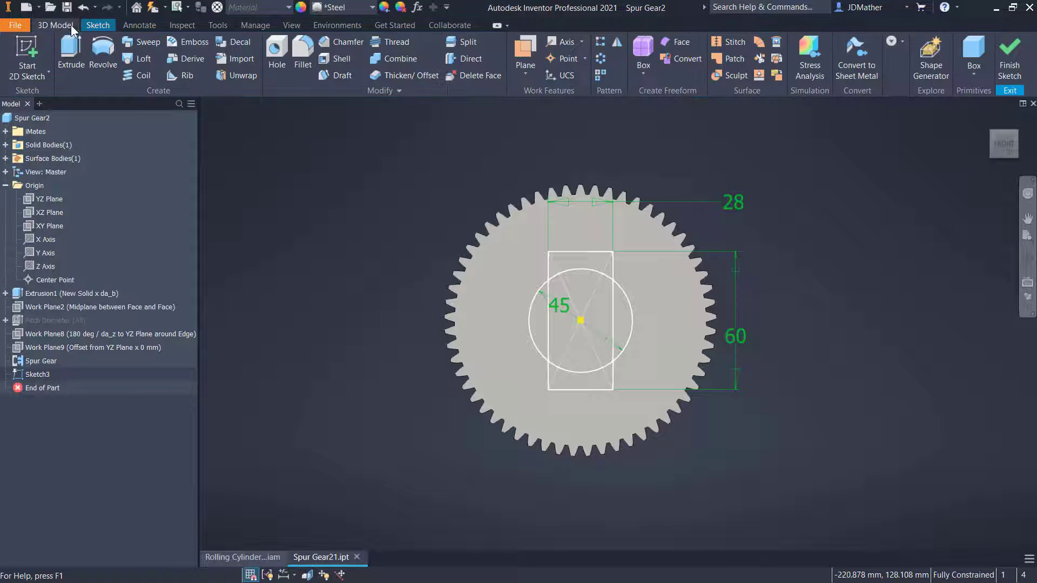
pyautogui.click(71, 49)
pyautogui.click(581, 346)
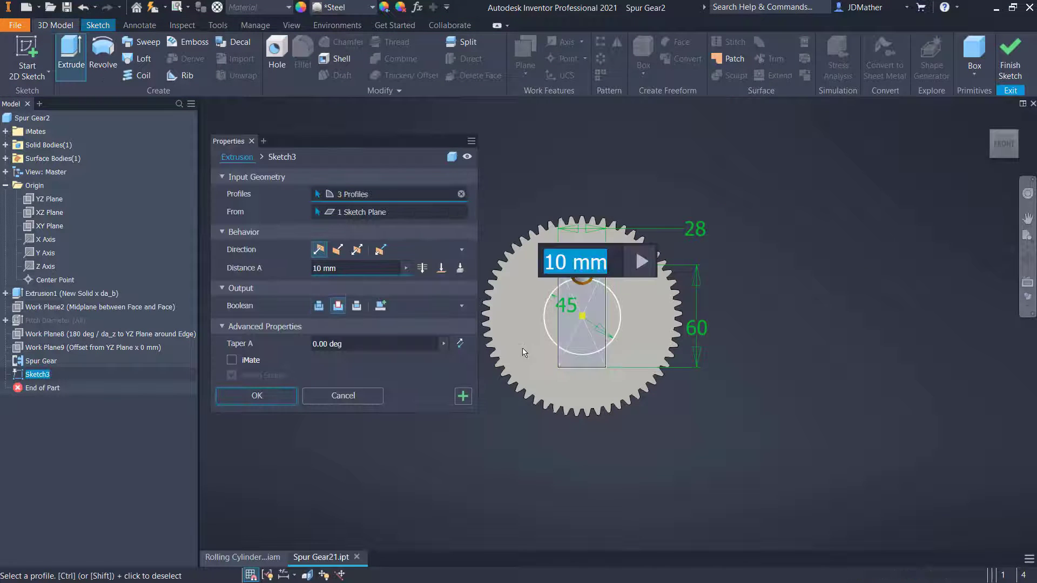
pyautogui.click(545, 336)
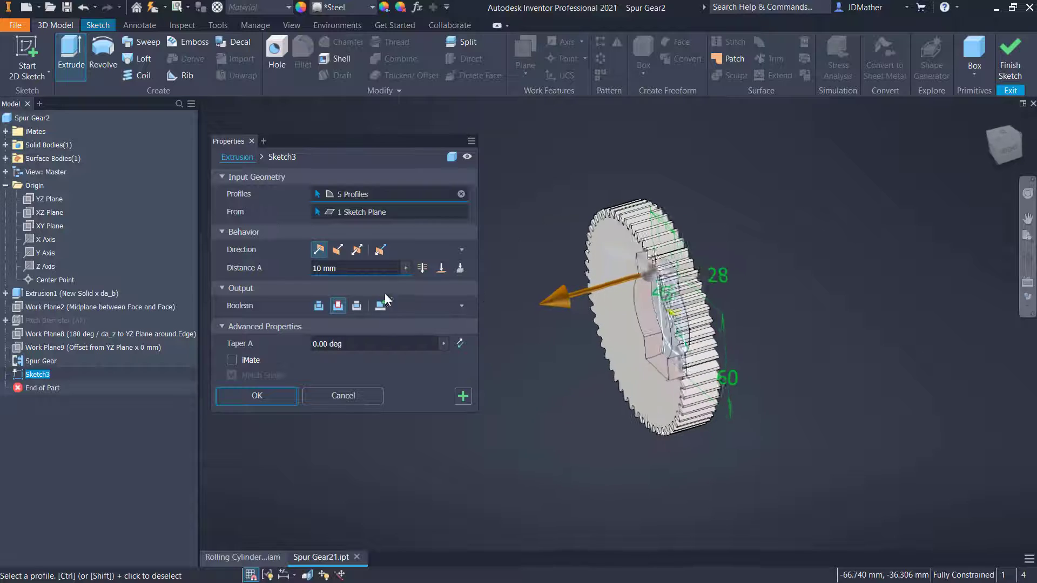
pyautogui.click(422, 268)
pyautogui.press('Return')
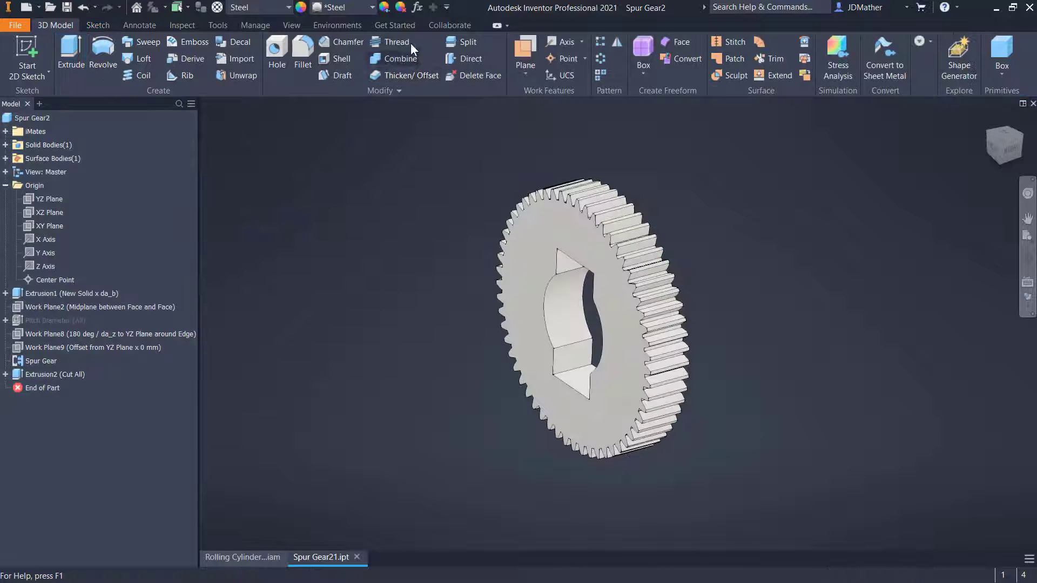
# Set the large gear's appearance to blue wall paint and make its Pitch Diameter surface visible.
pyautogui.click(370, 7)
pyautogui.scroll(15, 381, 160)
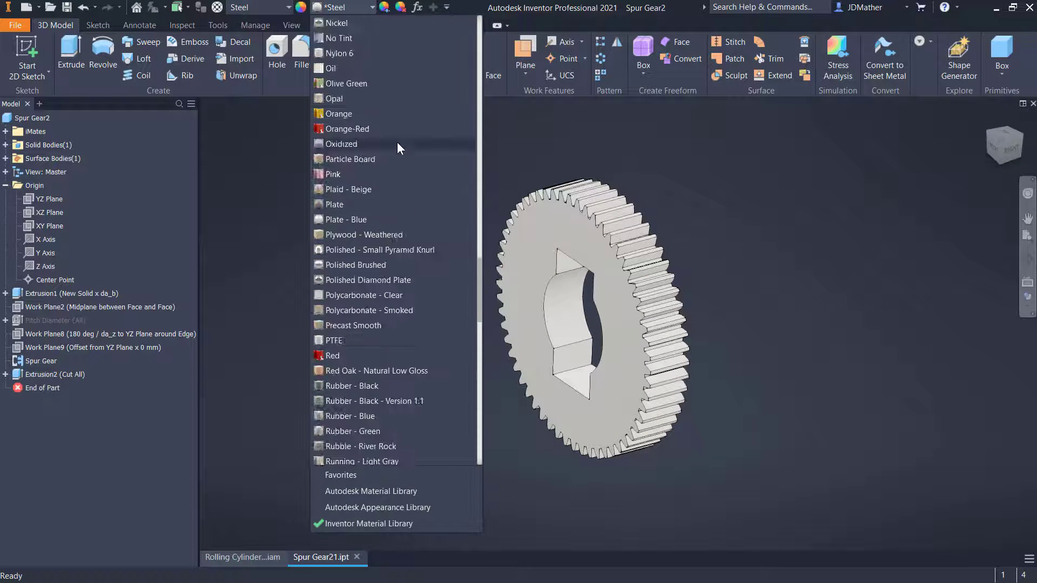
pyautogui.click(397, 141)
pyautogui.click(6, 320)
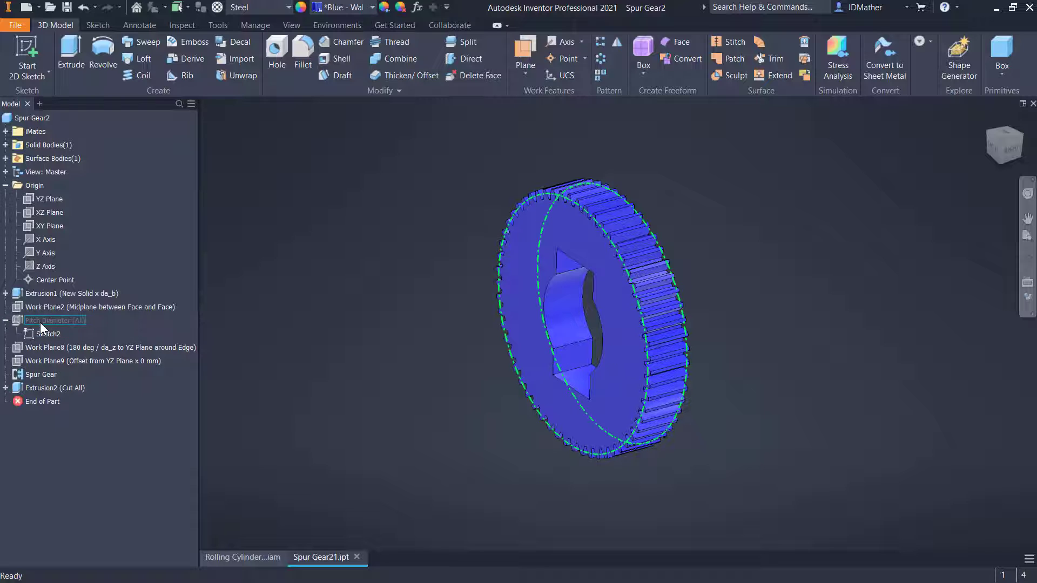
pyautogui.rightClick(32, 320)
pyautogui.click(73, 468)
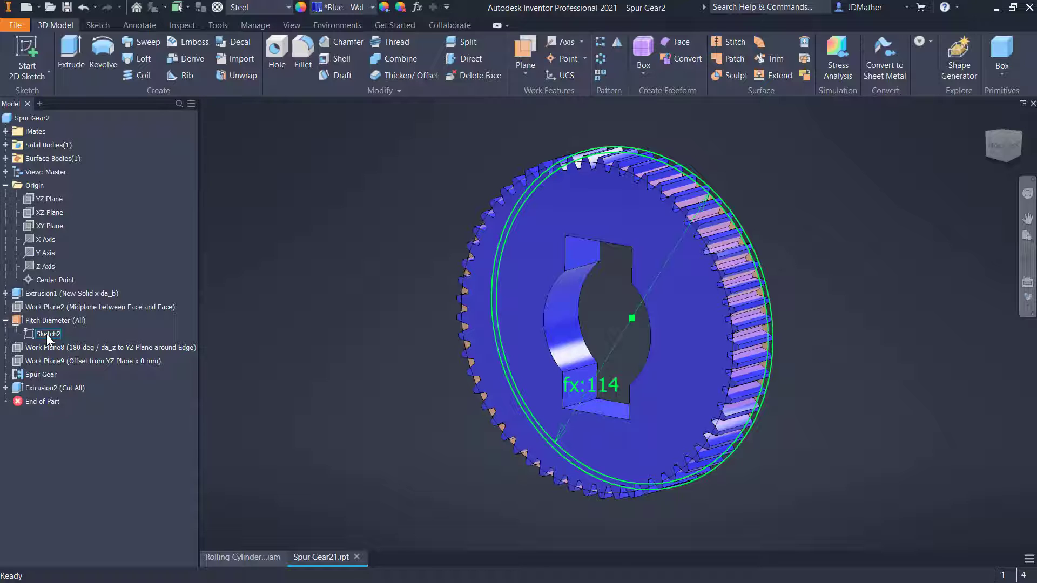
# Return to the Rolling Cylinder on Cylinder Joint assembly, update it and make its origin Z axis visible.
pyautogui.hotkey('ctrl', 'Tab')
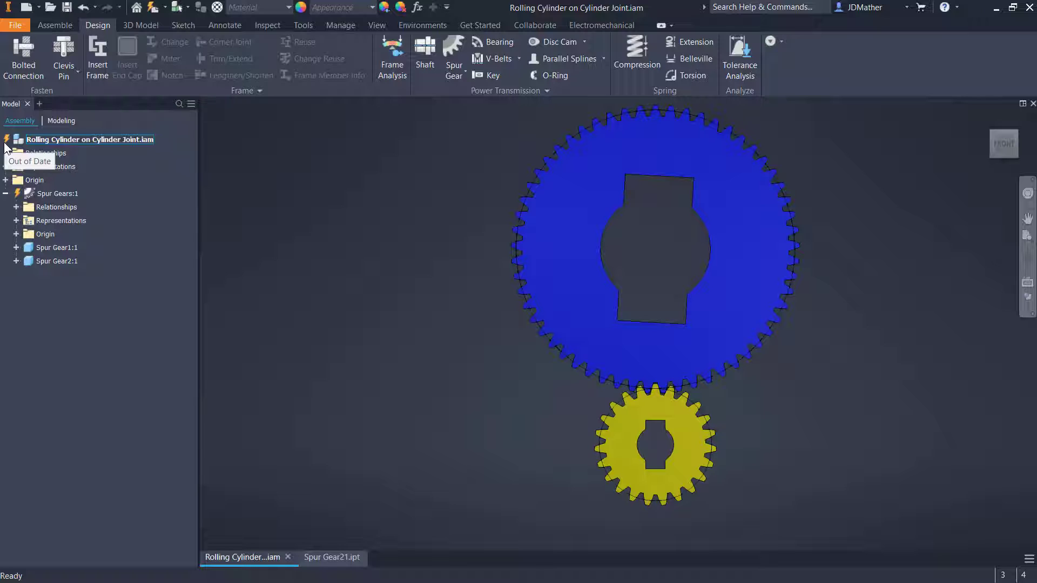
pyautogui.click(154, 7)
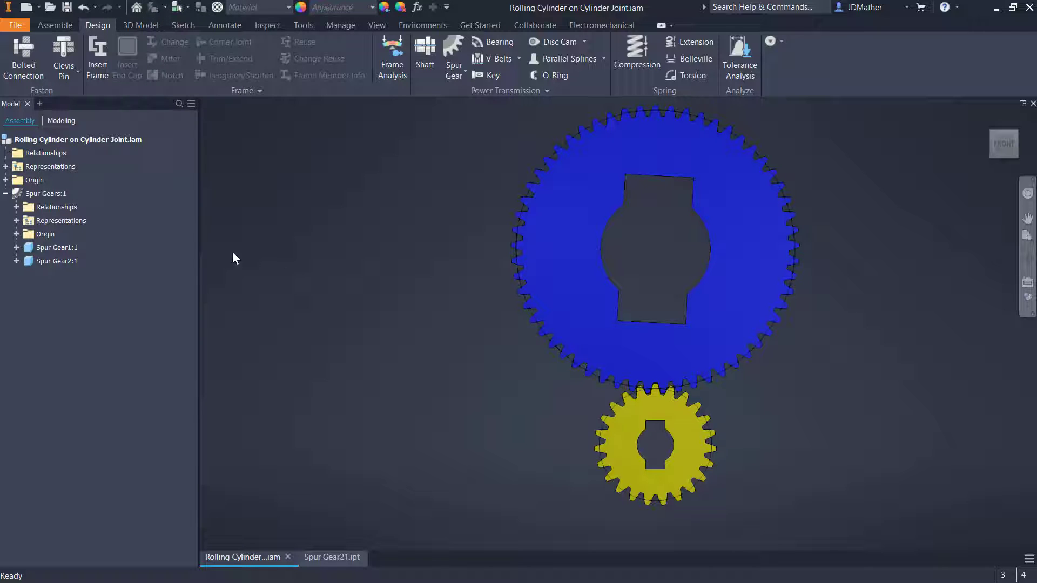
pyautogui.click(6, 179)
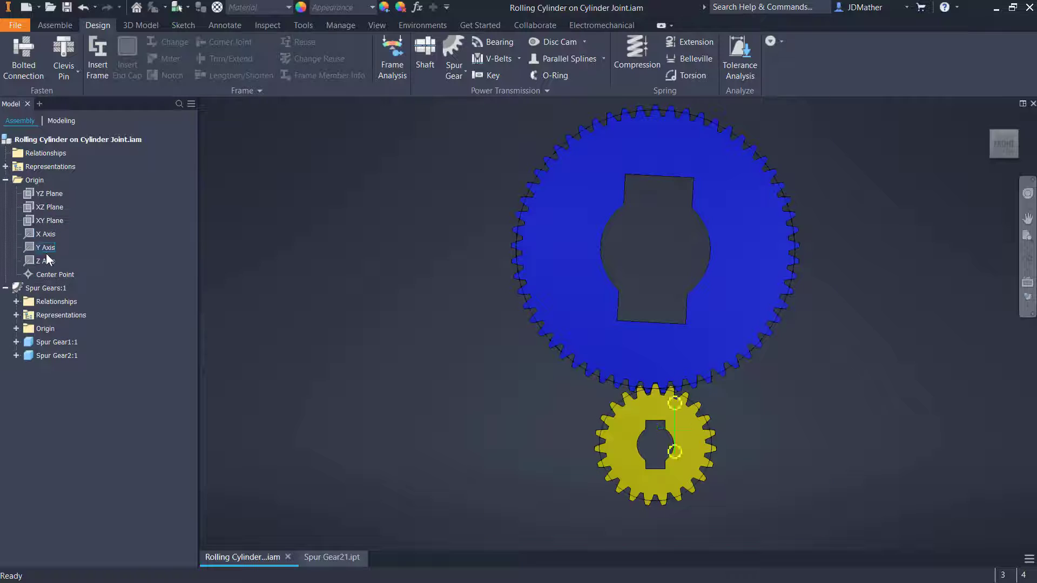
pyautogui.scroll(-1, 49, 260)
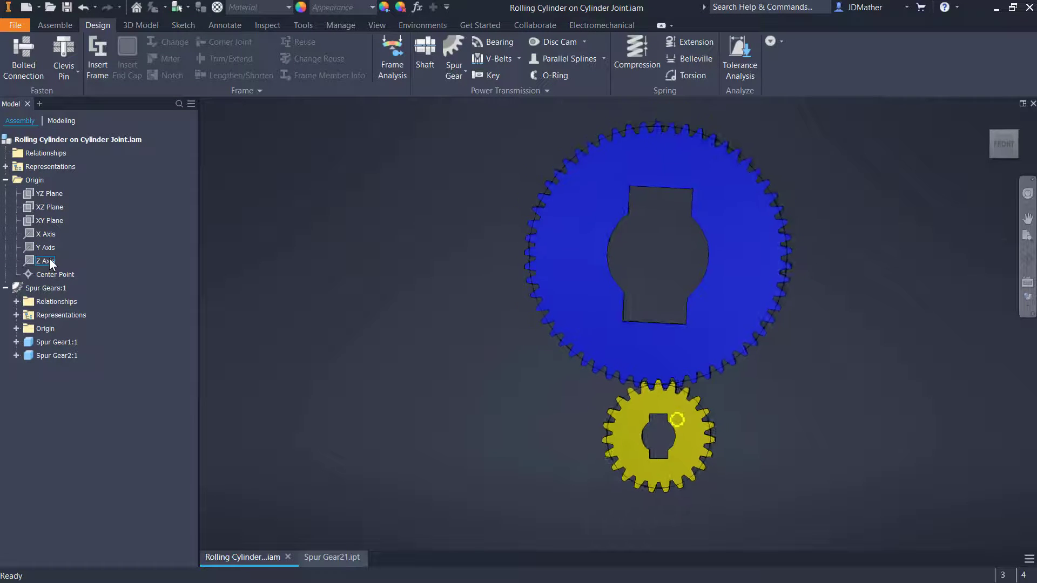
pyautogui.rightClick(50, 261)
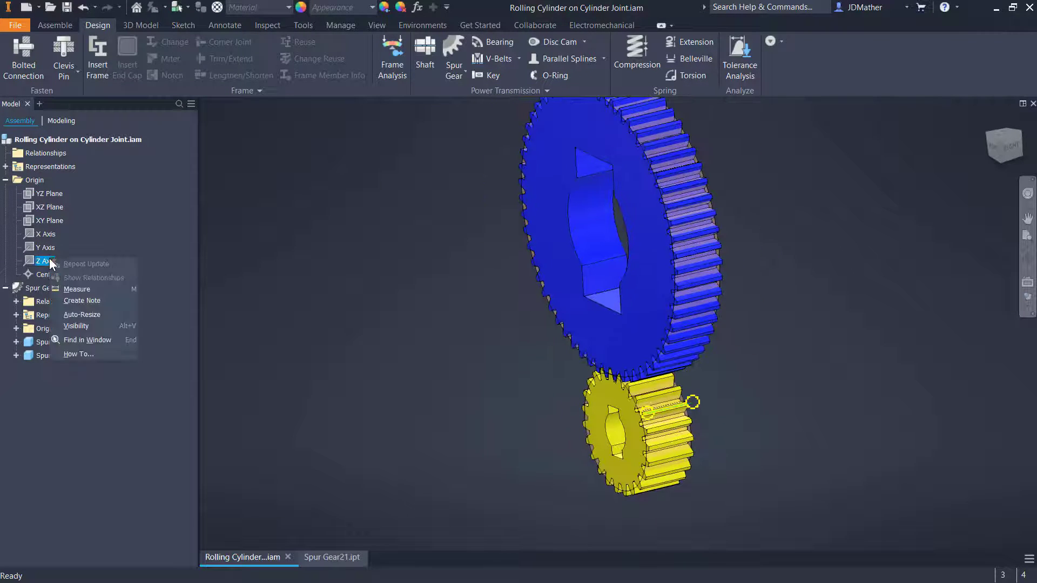
pyautogui.click(162, 318)
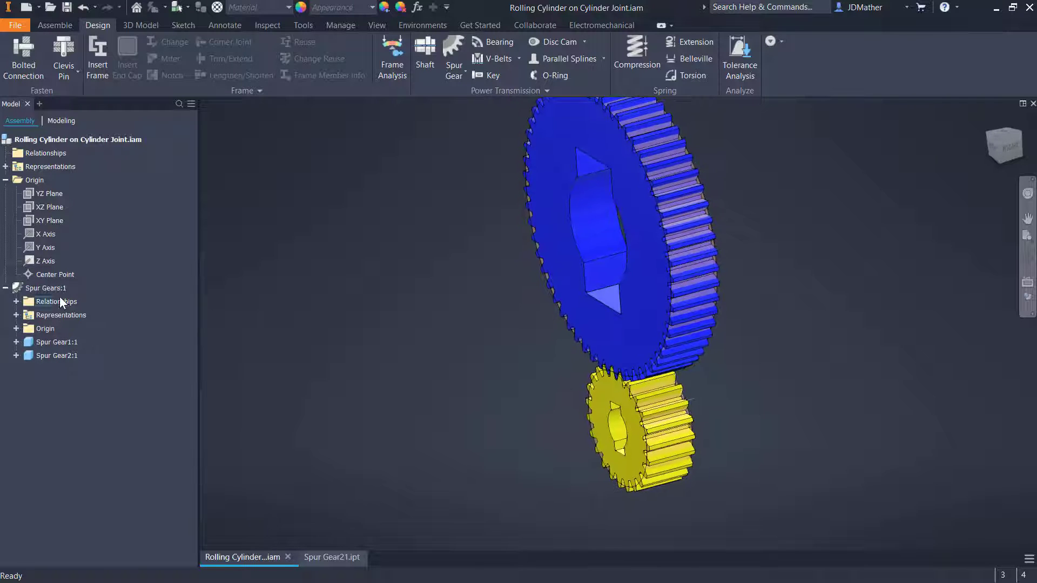
# Unground the Spur Gears subassembly and move it away from the assembly's Z axis.
pyautogui.rightClick(45, 289)
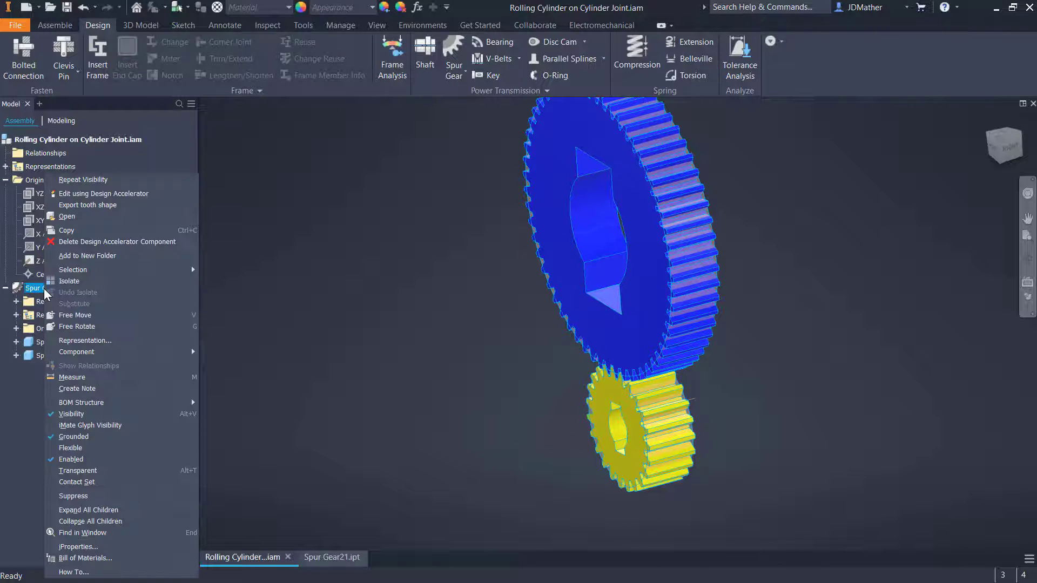
pyautogui.click(58, 437)
pyautogui.moveTo(599, 352); pyautogui.dragTo(560, 287)
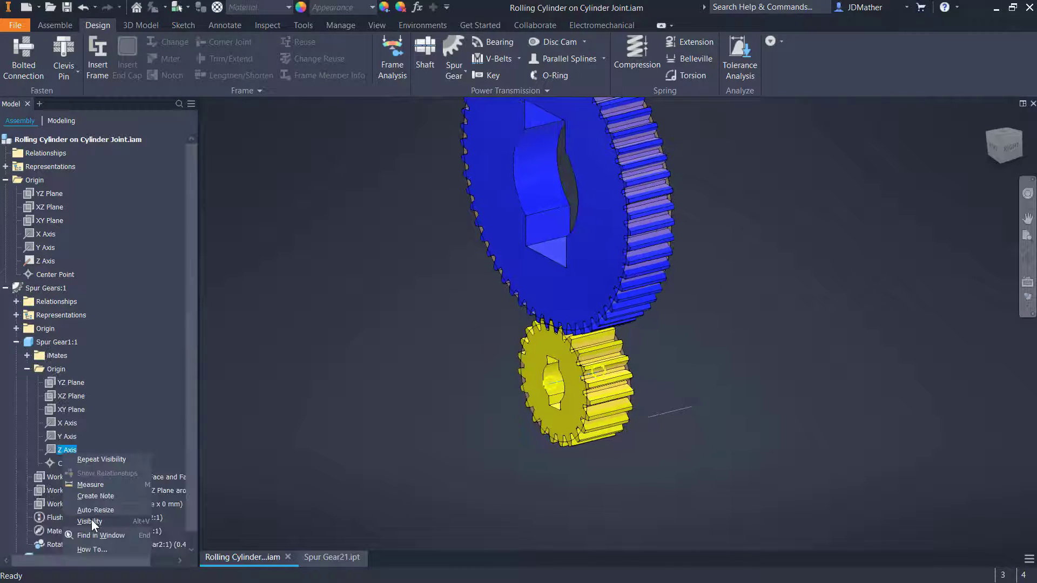
# Make the origin Z axes of Spur Gear1 and Spur Gear2 visible.
pyautogui.click(90, 523)
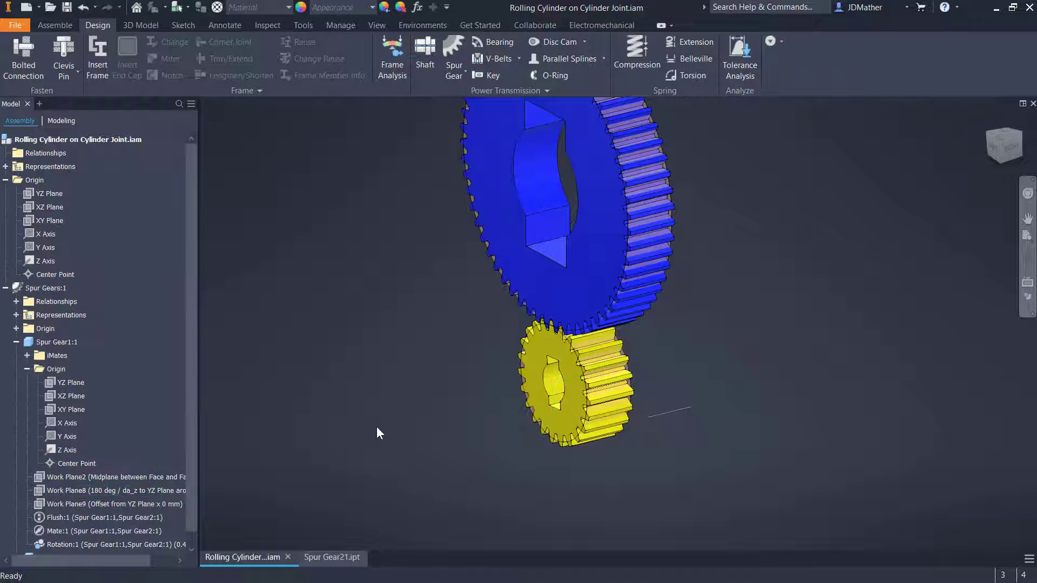
pyautogui.click(14, 342)
pyautogui.click(16, 356)
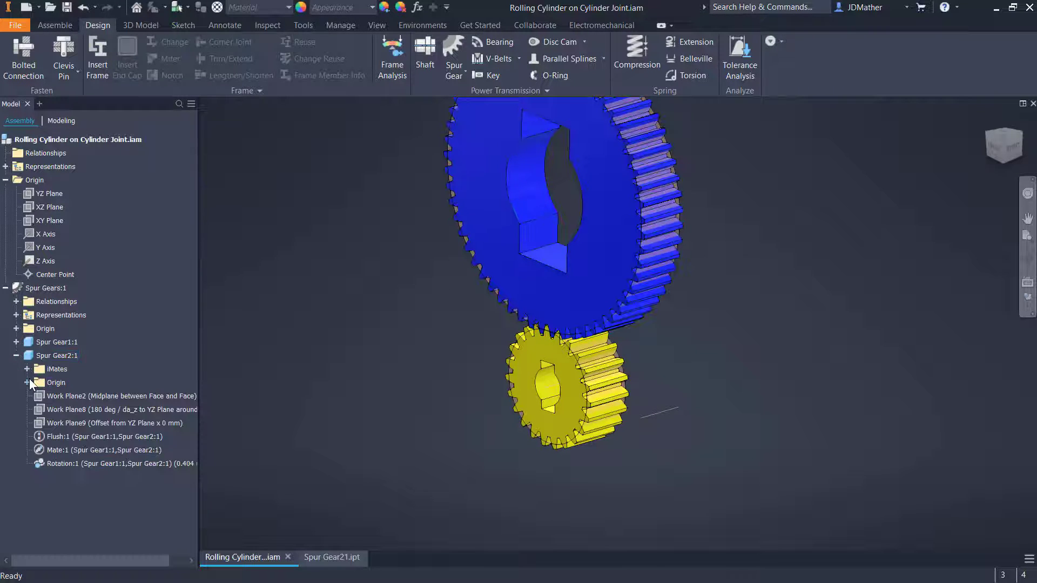
pyautogui.click(27, 382)
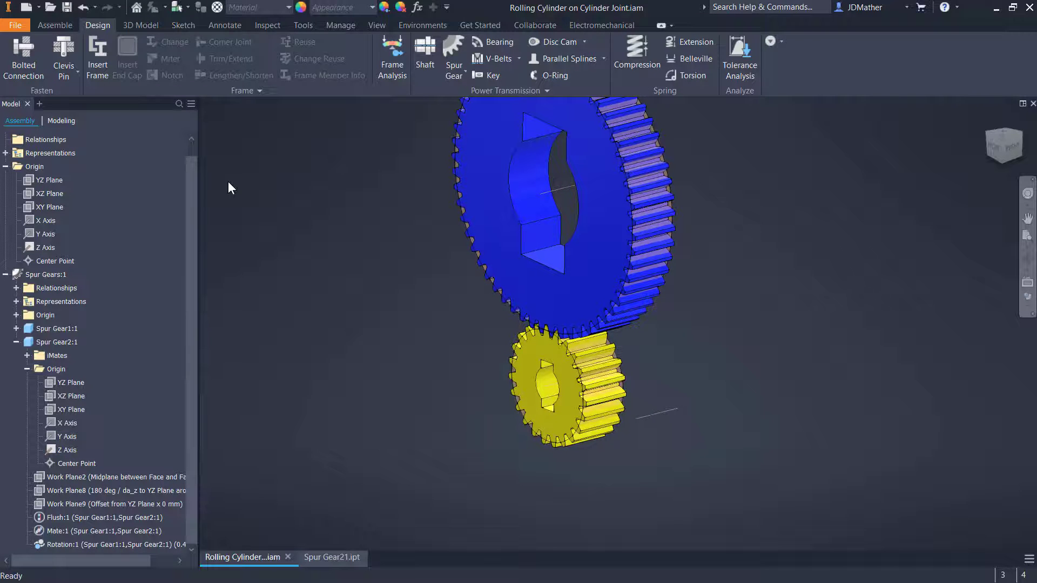
# Mate the small yellow gear's Z axis to the assembly's origin Z axis with 0 mm offset.
pyautogui.press('c')
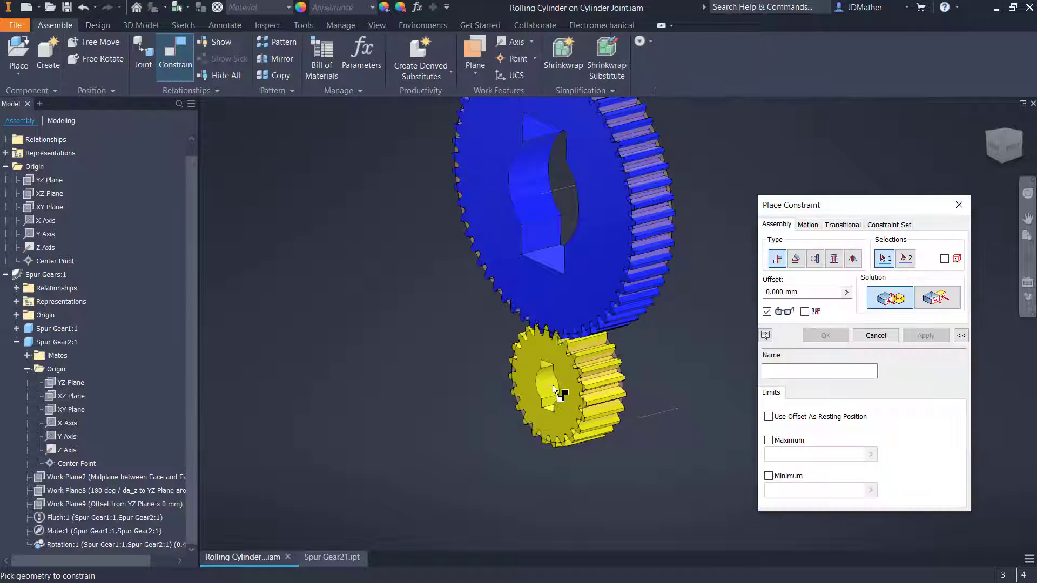
pyautogui.click(555, 388)
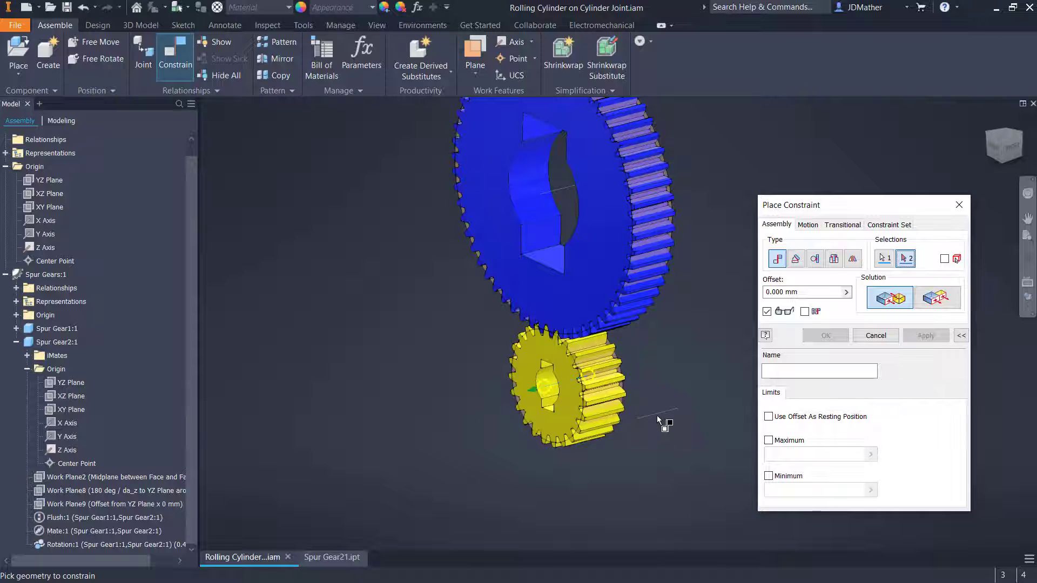
pyautogui.click(657, 415)
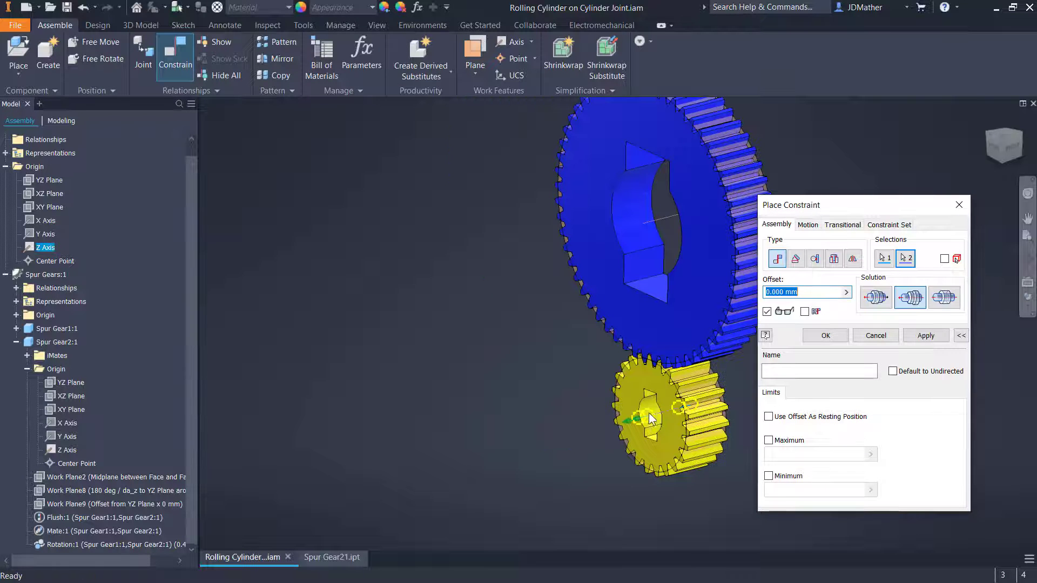
pyautogui.press('Return')
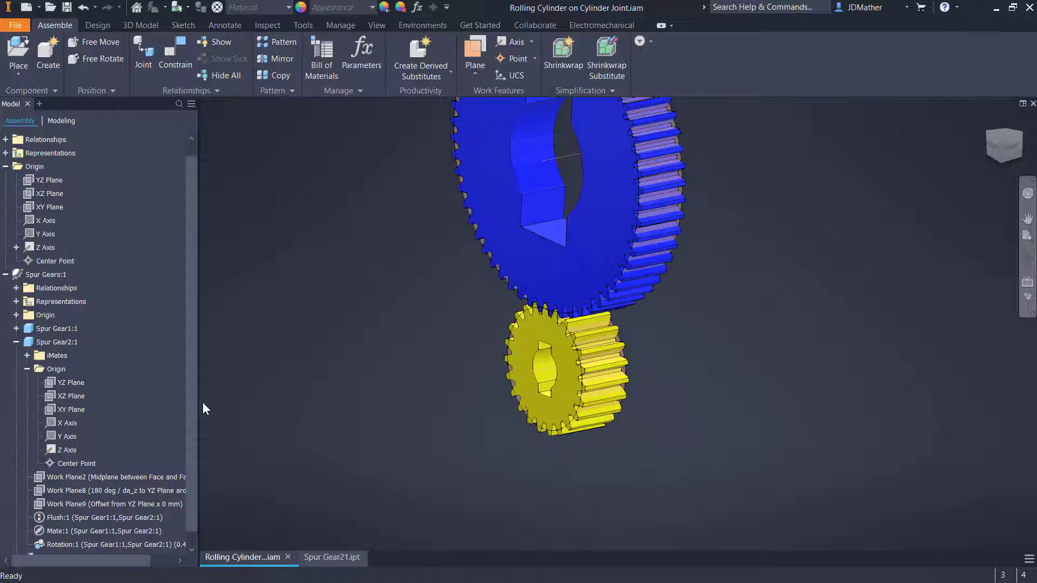
# Add a Flush constraint between the small gear's XY Plane and the assembly's origin XY Plane.
pyautogui.click(17, 341)
pyautogui.click(17, 340)
pyautogui.click(29, 369)
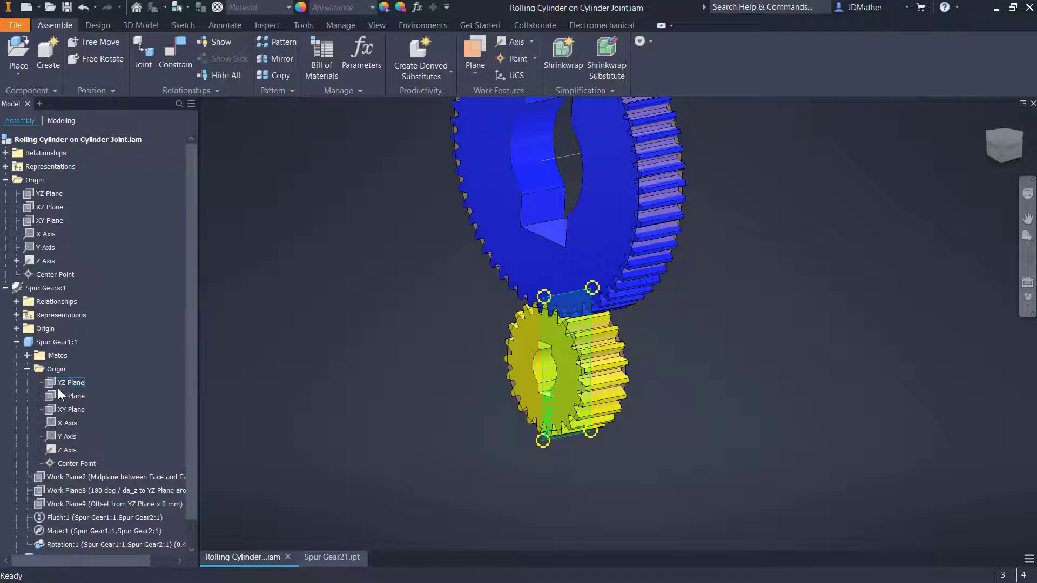
pyautogui.click(69, 409)
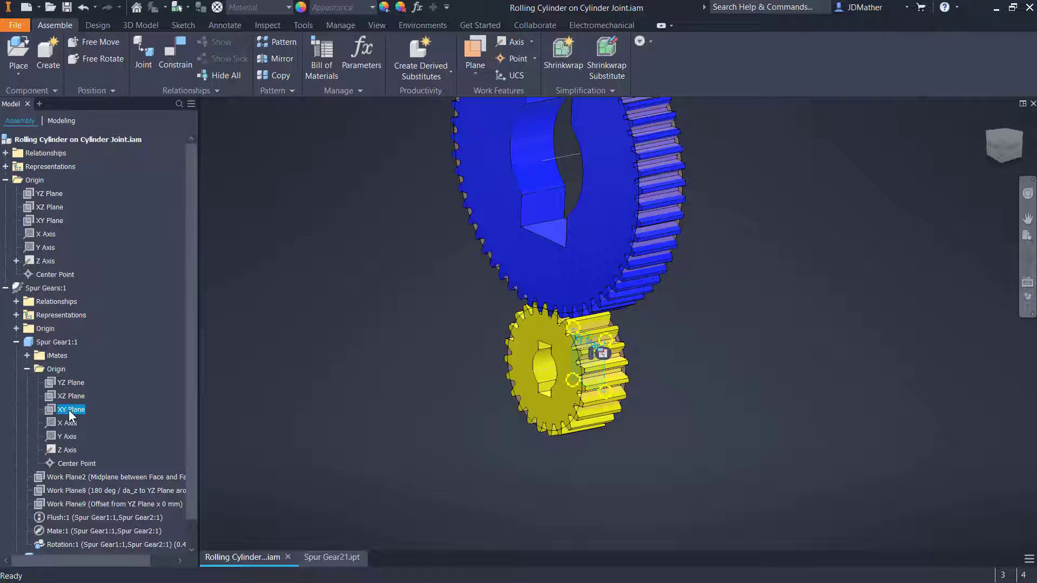
pyautogui.press('c')
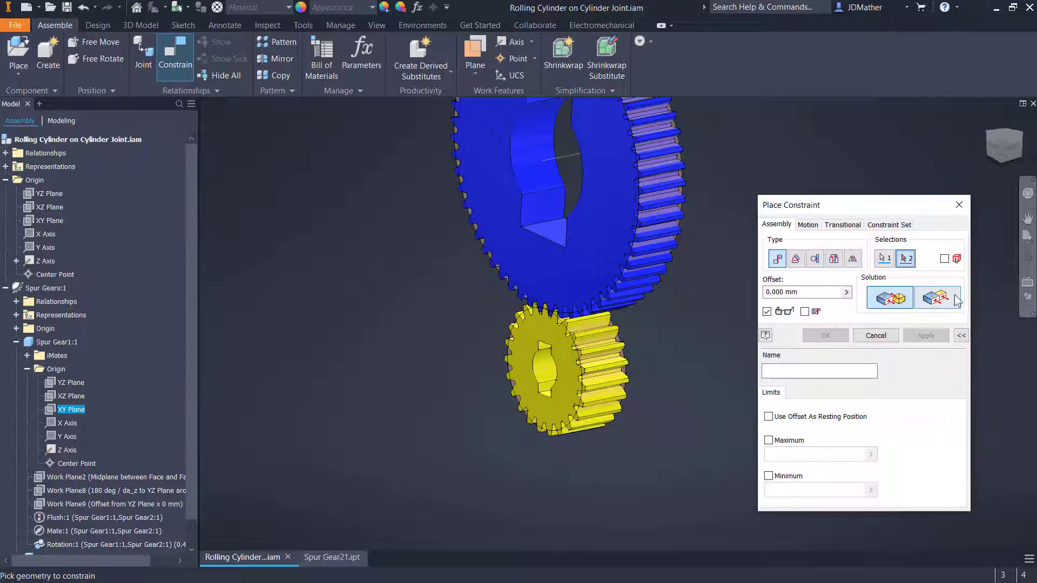
pyautogui.click(39, 224)
pyautogui.press('Return')
pyautogui.scroll(-2, 439, 497)
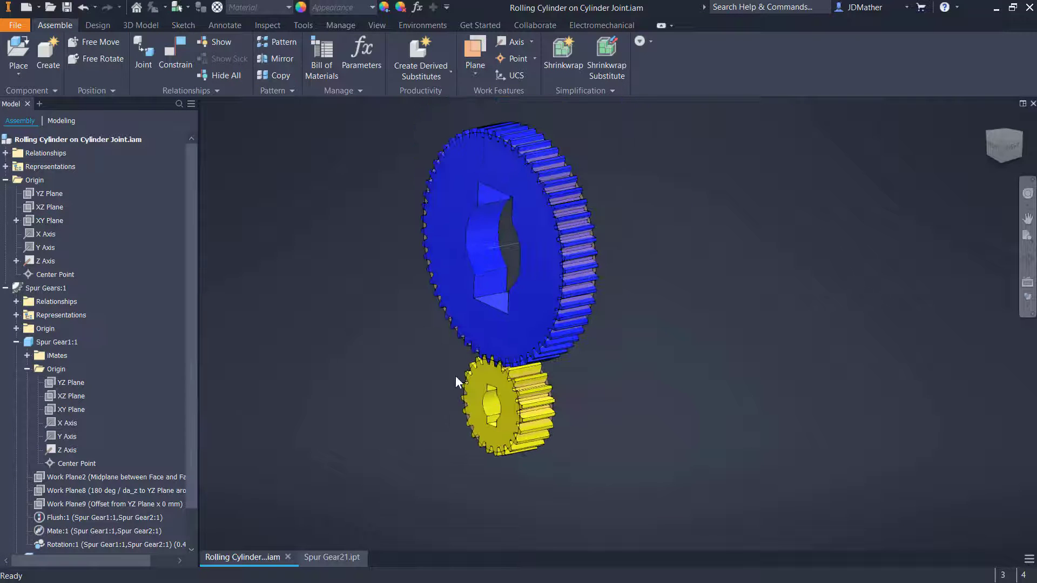
# Measure the distance between the two gears' Z axes with precision set to All Decimals.
pyautogui.scroll(2, 456, 379)
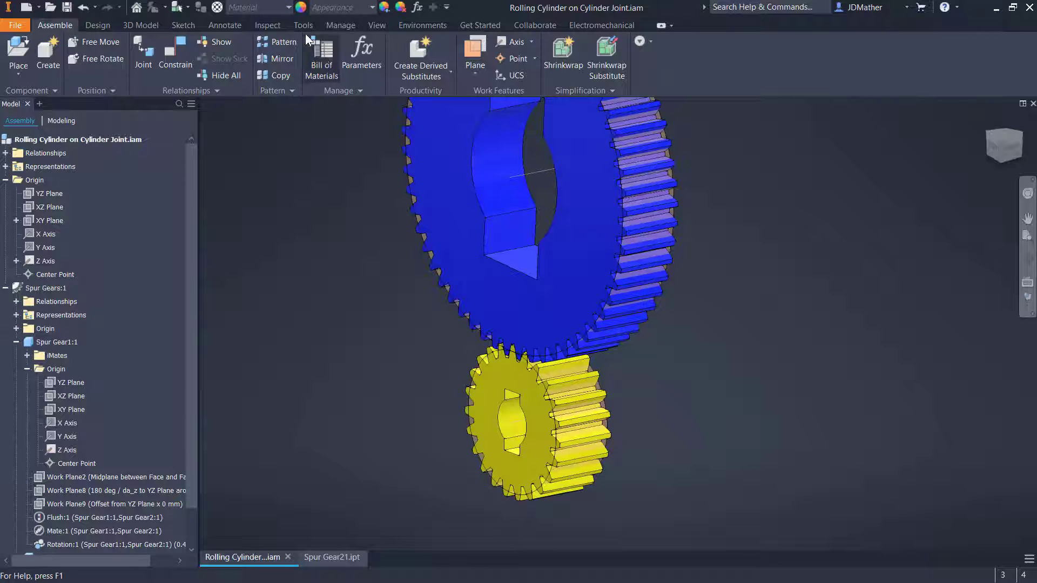
pyautogui.click(267, 26)
pyautogui.click(164, 50)
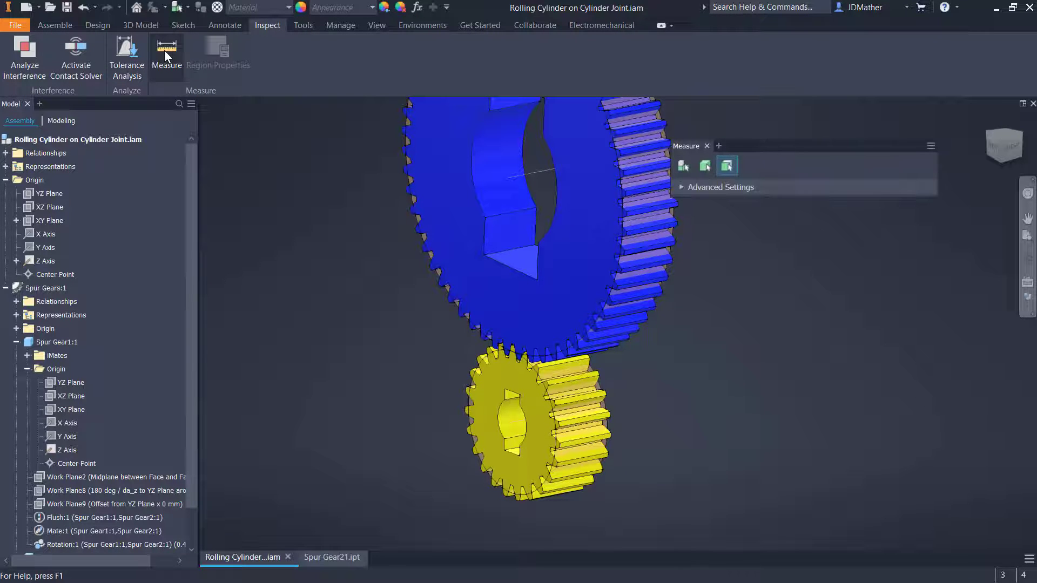
pyautogui.click(799, 189)
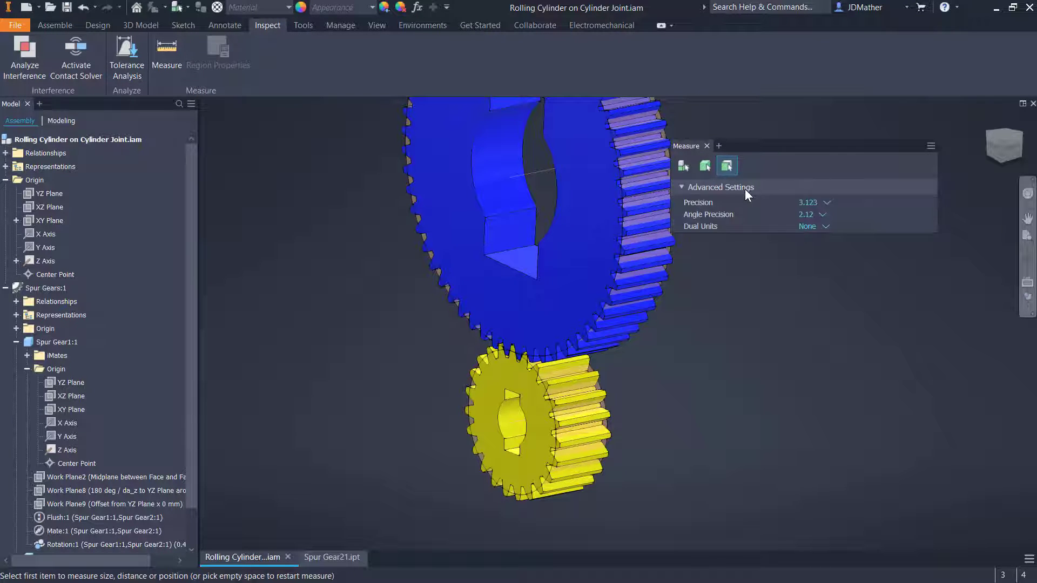
pyautogui.click(810, 202)
pyautogui.click(821, 320)
pyautogui.click(515, 425)
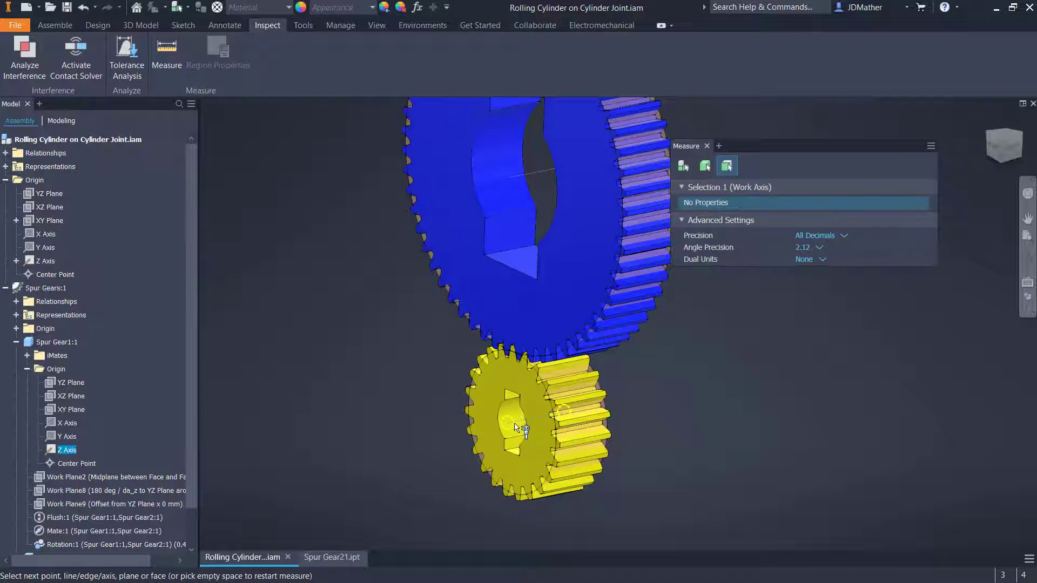
pyautogui.click(536, 173)
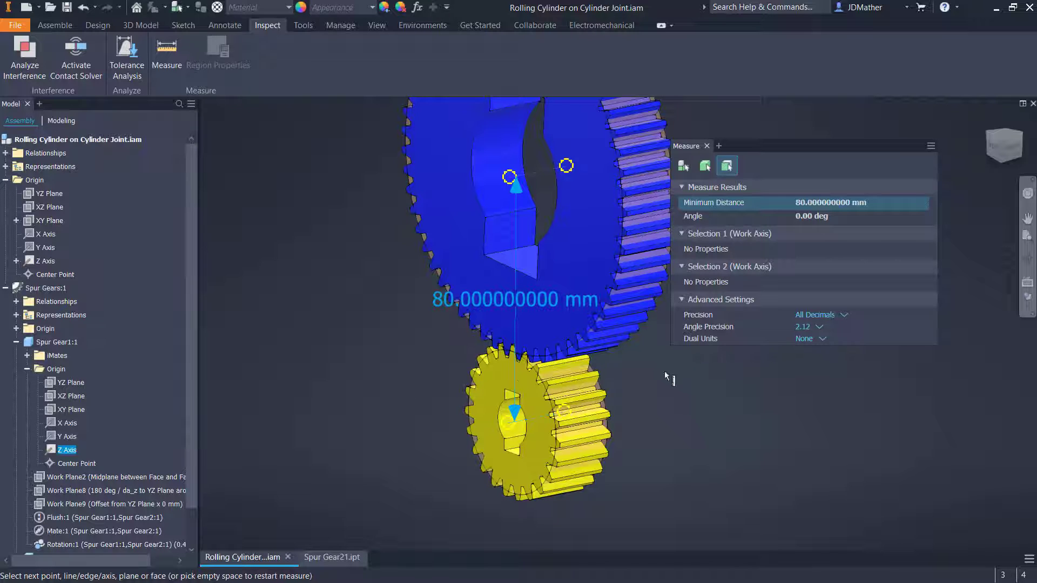
pyautogui.click(707, 146)
# Make the assembly's XZ Plane visible and create a work plane offset upward from it to the large gear's axis.
pyautogui.rightClick(48, 205)
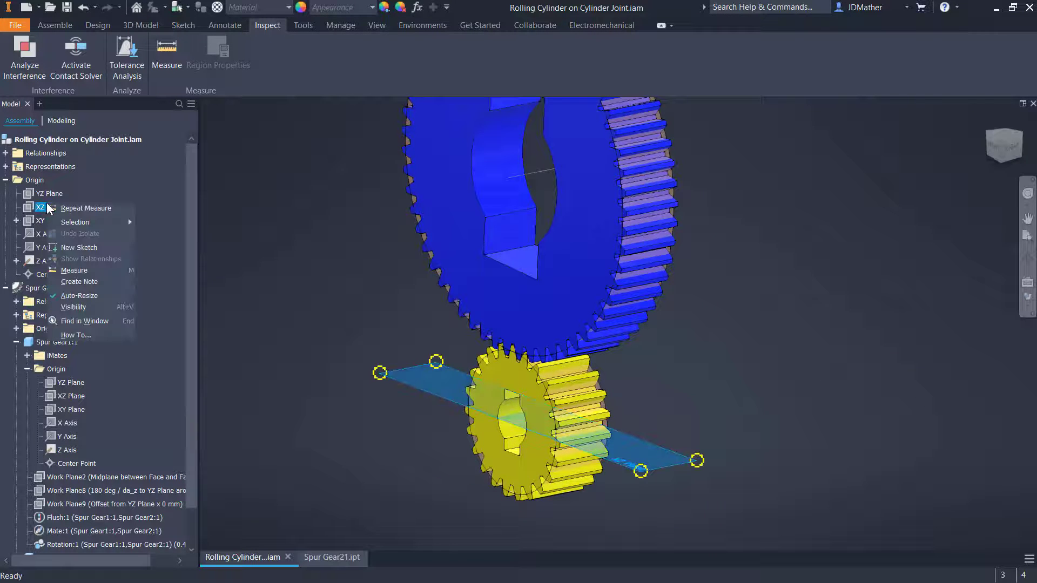
pyautogui.click(78, 306)
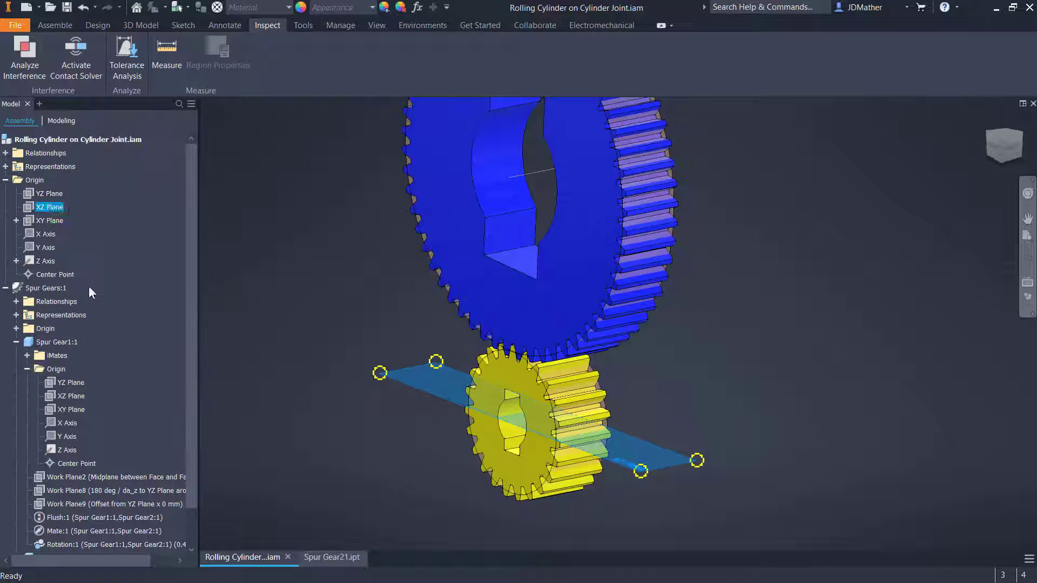
pyautogui.click(66, 25)
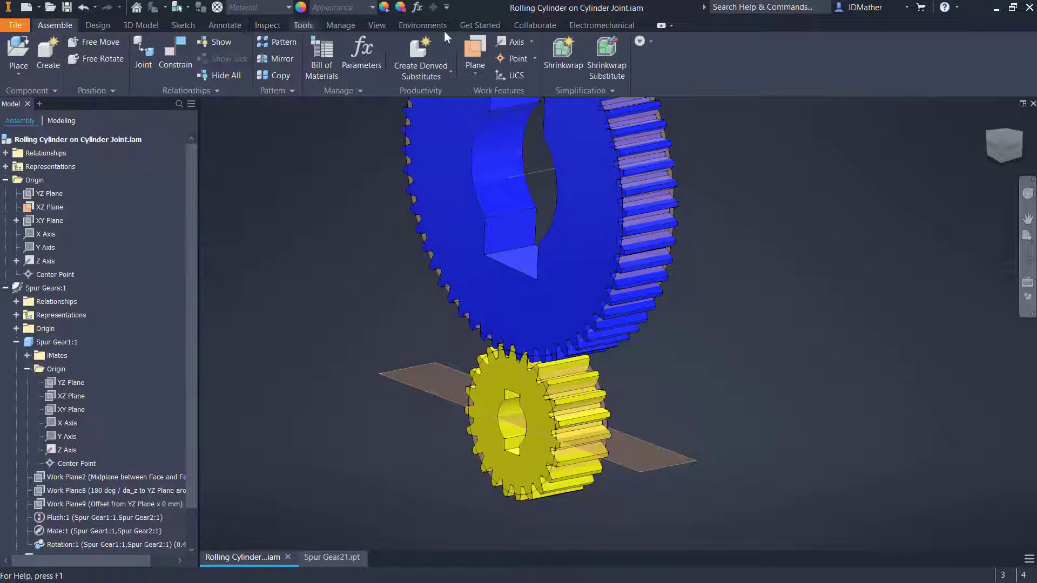
pyautogui.click(469, 48)
pyautogui.moveTo(414, 369); pyautogui.dragTo(410, 299)
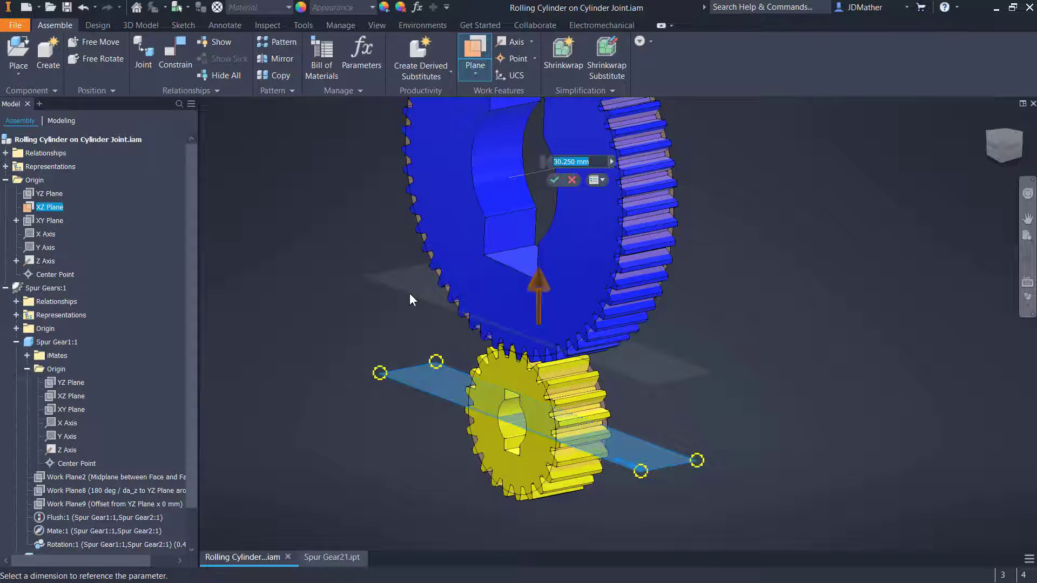
pyautogui.press('Return')
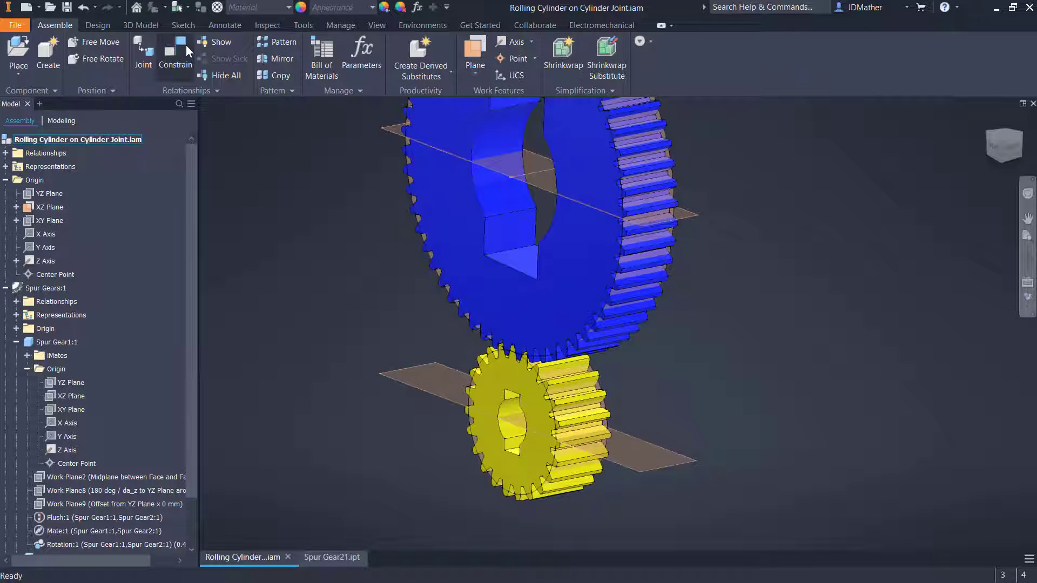
# Mate the large blue gear's Z axis to the offset work plane with 0 mm offset.
pyautogui.click(180, 45)
pyautogui.click(535, 178)
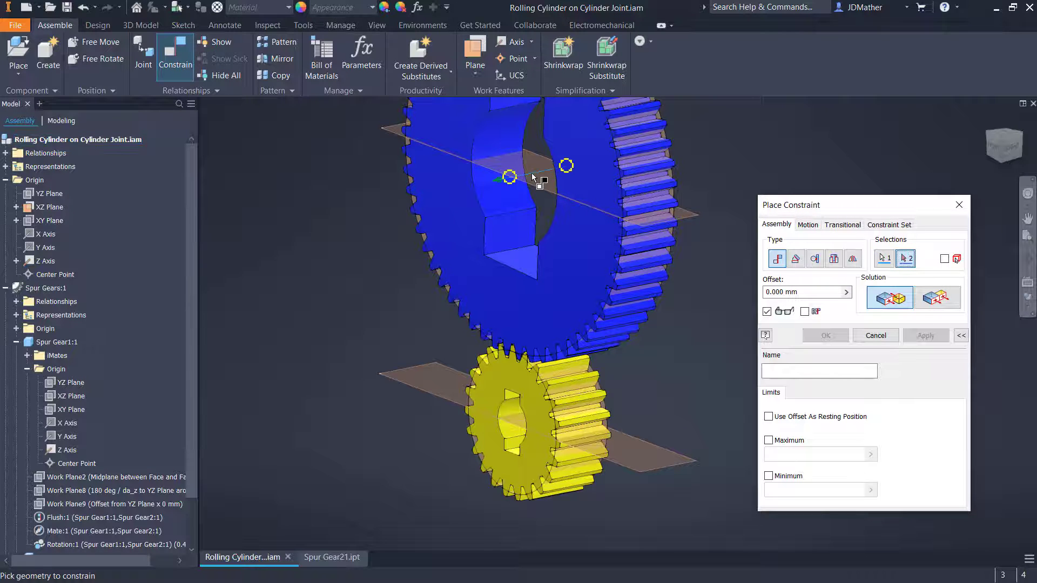
pyautogui.click(390, 131)
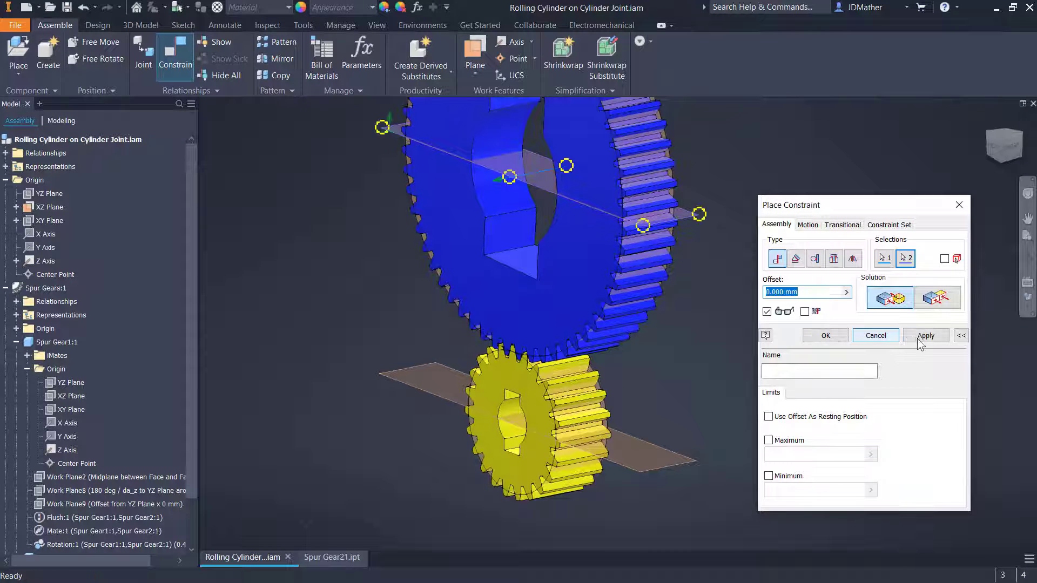
pyautogui.click(921, 338)
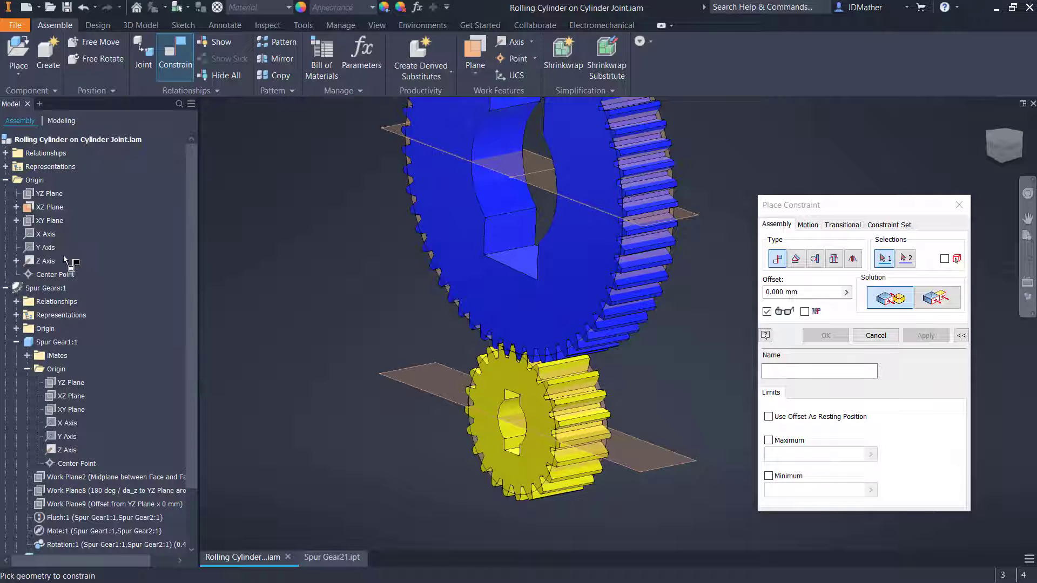
pyautogui.click(46, 208)
pyautogui.click(937, 298)
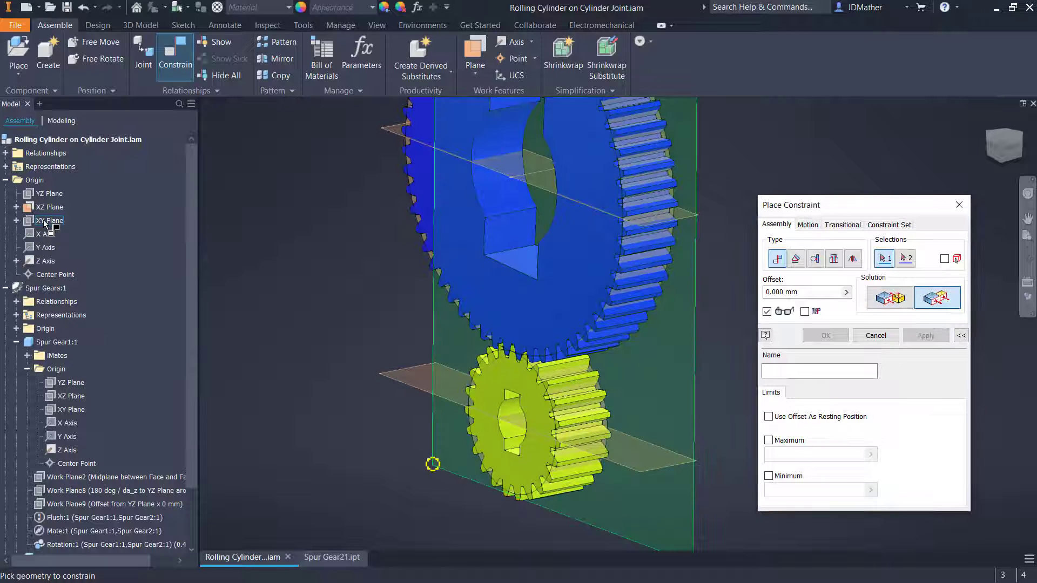
pyautogui.scroll(-2, 176, 361)
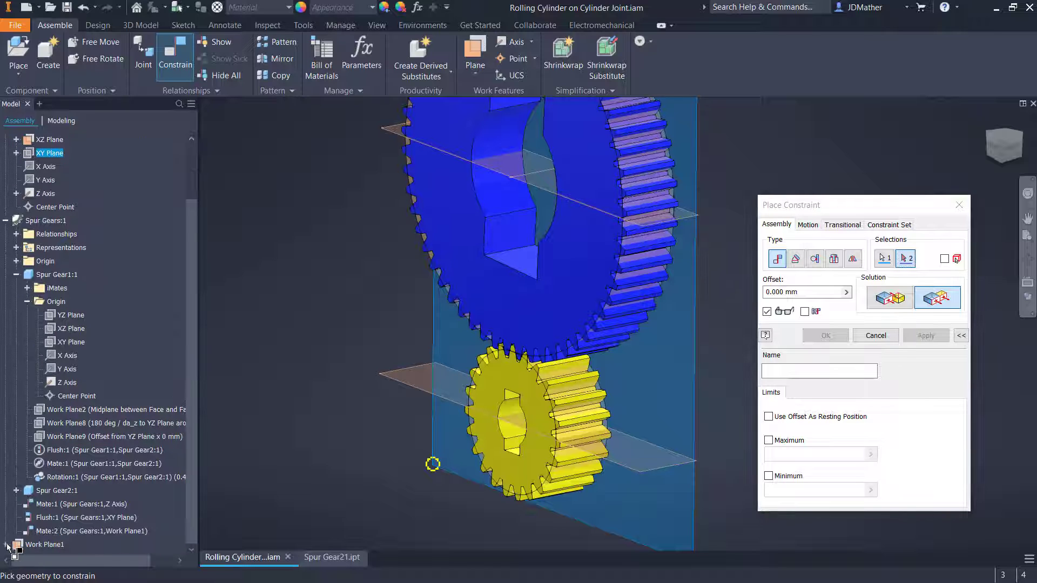
pyautogui.click(16, 491)
pyautogui.press('Escape')
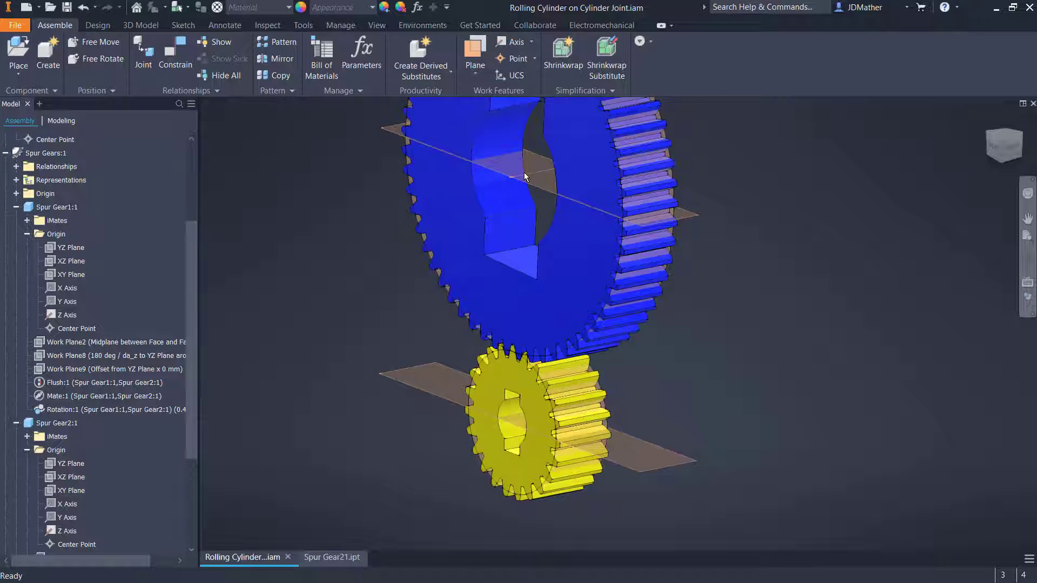
# Mate the assembly's origin YZ Plane to the large gear's Z axis.
pyautogui.click(178, 55)
pyautogui.scroll(3, 81, 243)
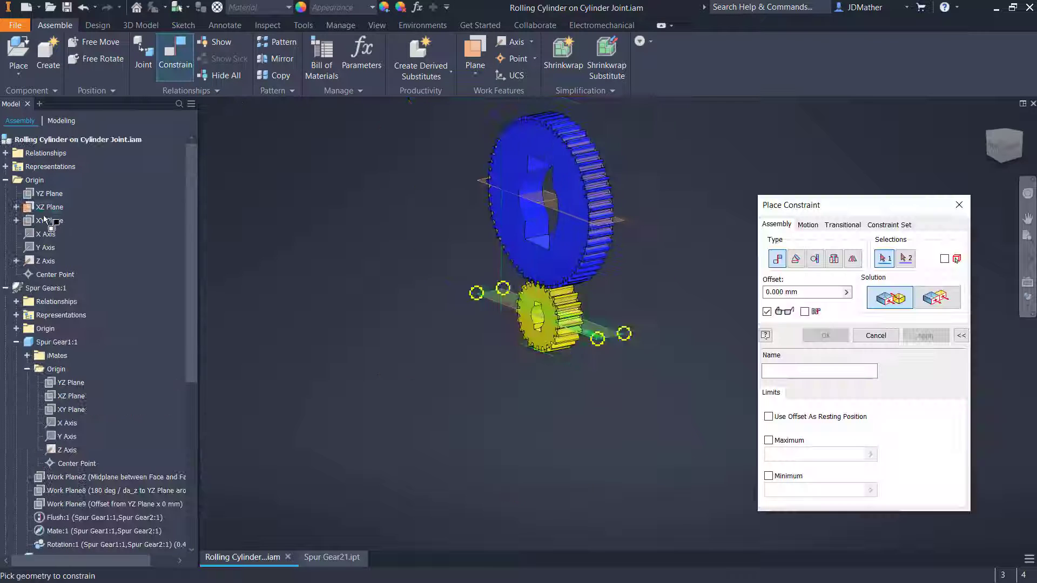
pyautogui.click(47, 193)
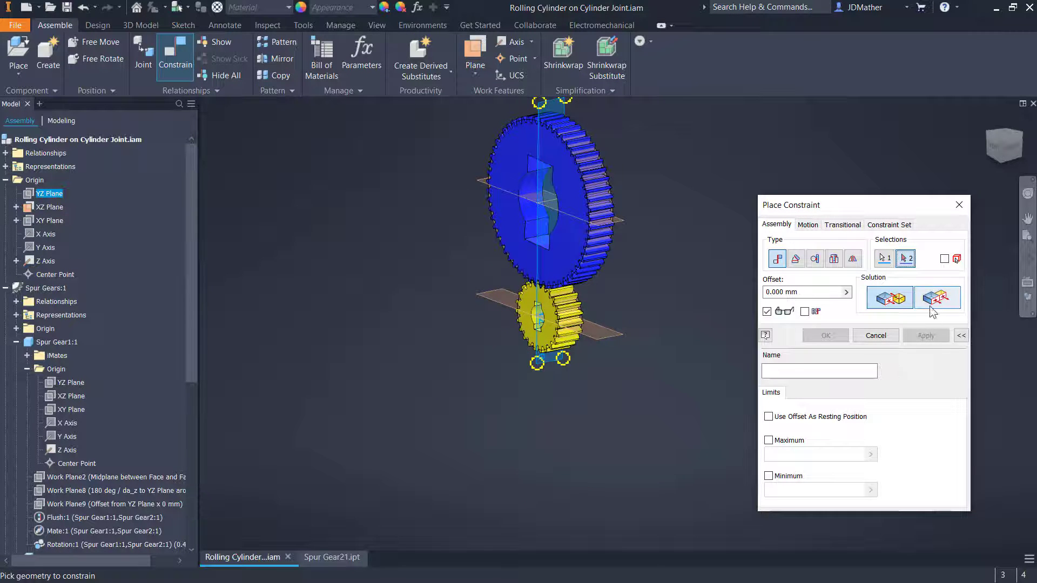
pyautogui.scroll(6, 555, 197)
pyautogui.click(492, 234)
pyautogui.press('Return')
pyautogui.scroll(-6, 479, 239)
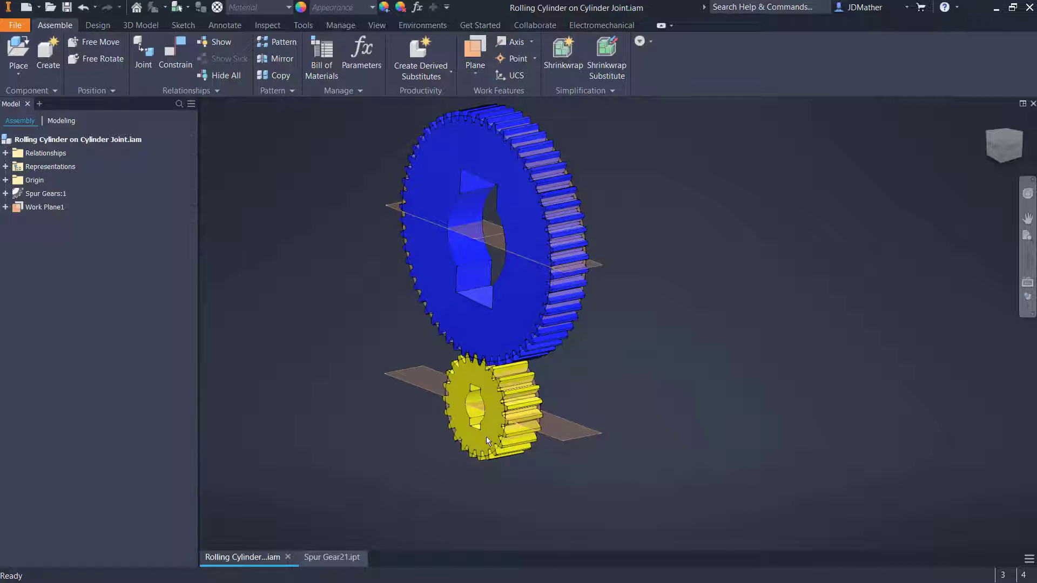
# Try moving the small and large gears to check that the subassembly is held by its constraints.
pyautogui.moveTo(486, 438); pyautogui.dragTo(413, 434)
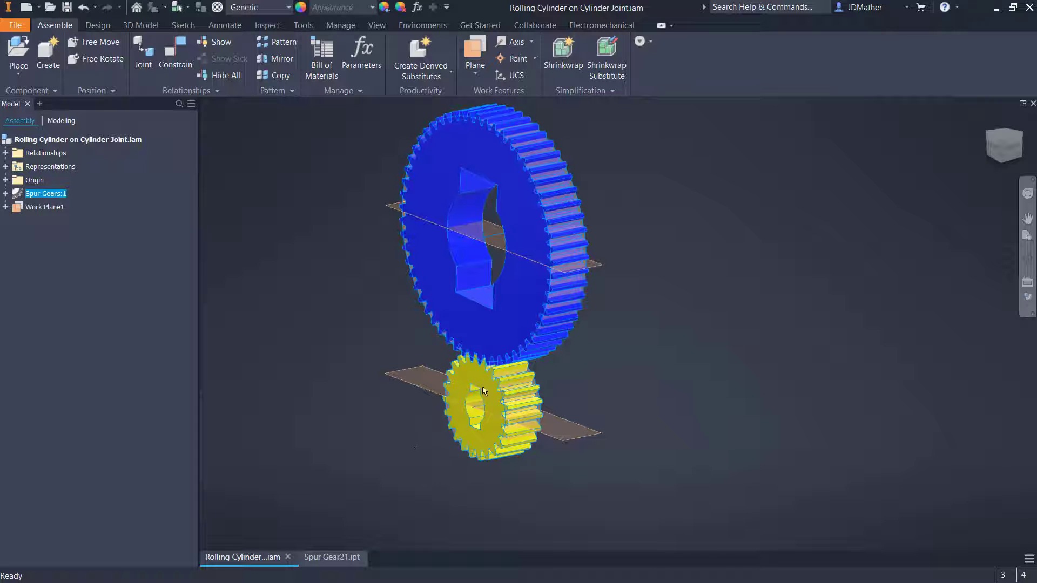
pyautogui.moveTo(526, 335); pyautogui.dragTo(563, 341)
pyautogui.click(286, 386)
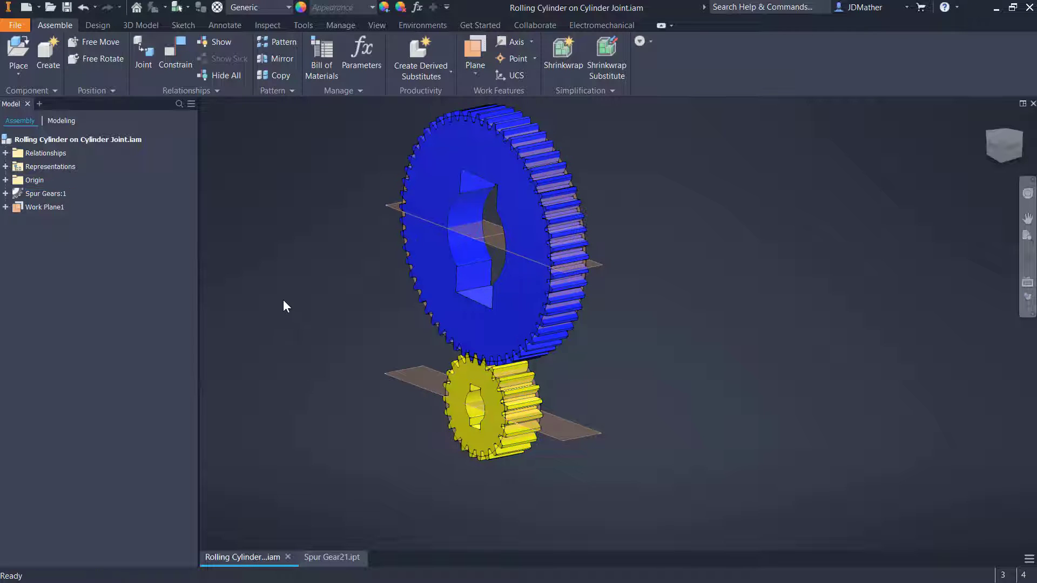
pyautogui.scroll(2, 283, 300)
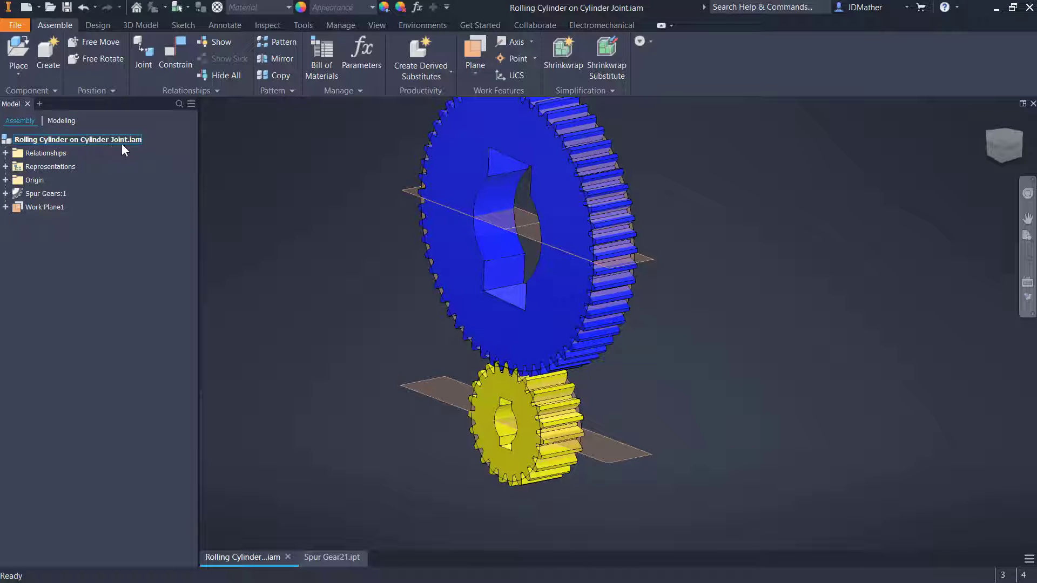
# Make the Spur Gears subassembly flexible and rotate the small yellow gear to test that the gears turn together.
pyautogui.rightClick(39, 199)
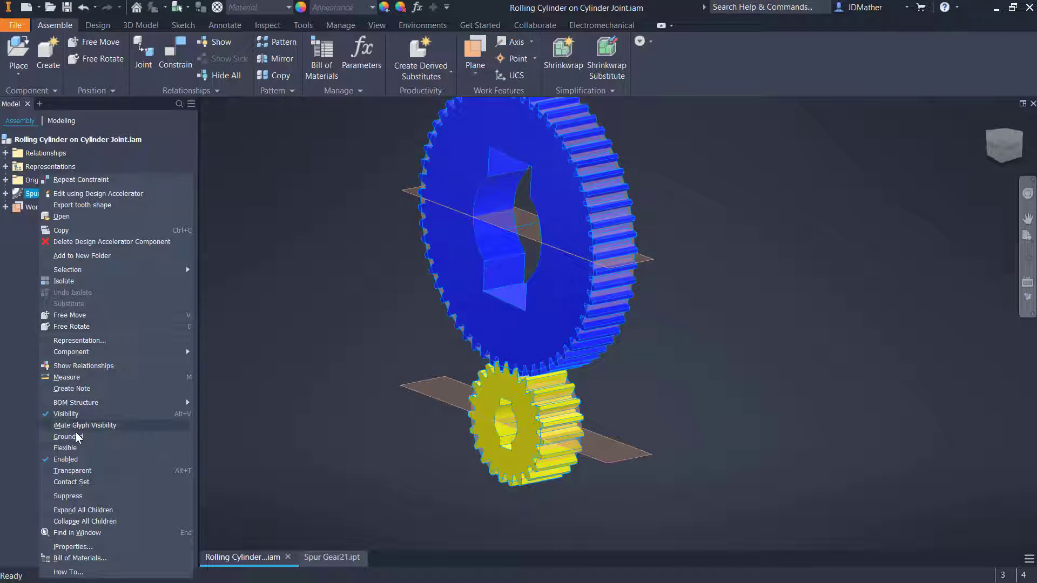
pyautogui.click(74, 448)
pyautogui.moveTo(491, 453); pyautogui.dragTo(556, 386)
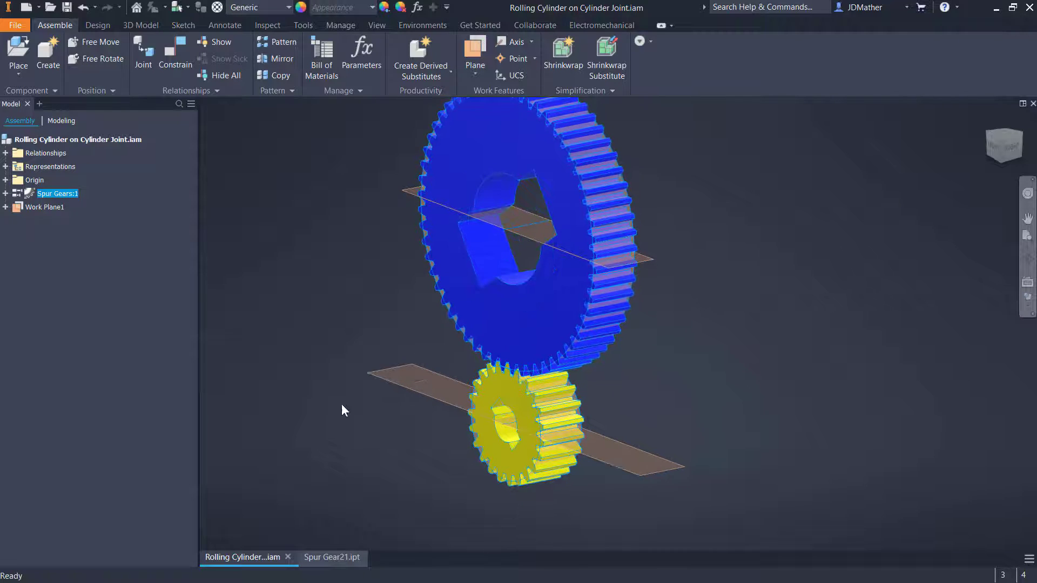
pyautogui.click(5, 193)
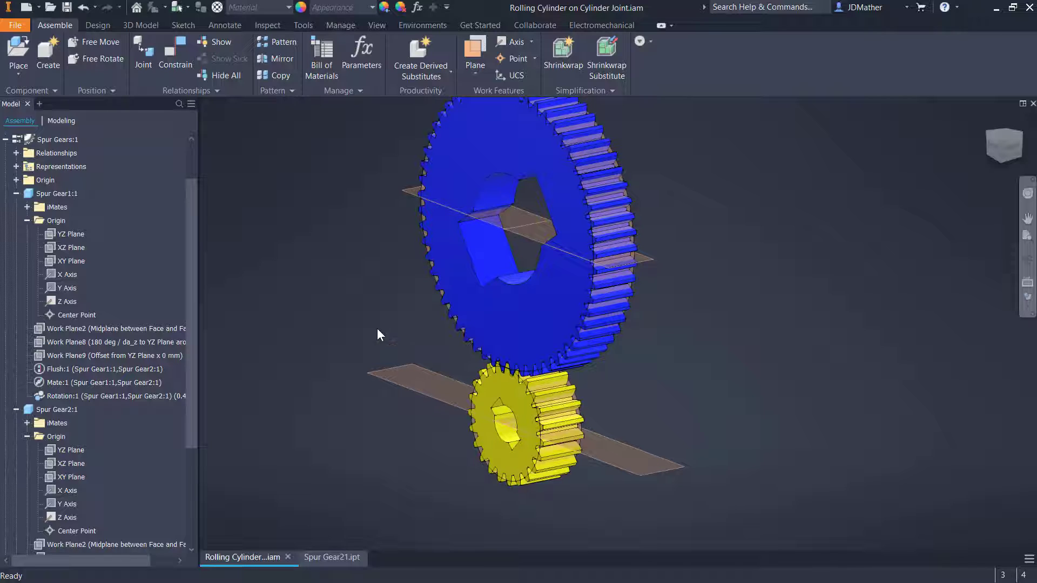
pyautogui.click(17, 193)
pyautogui.click(5, 193)
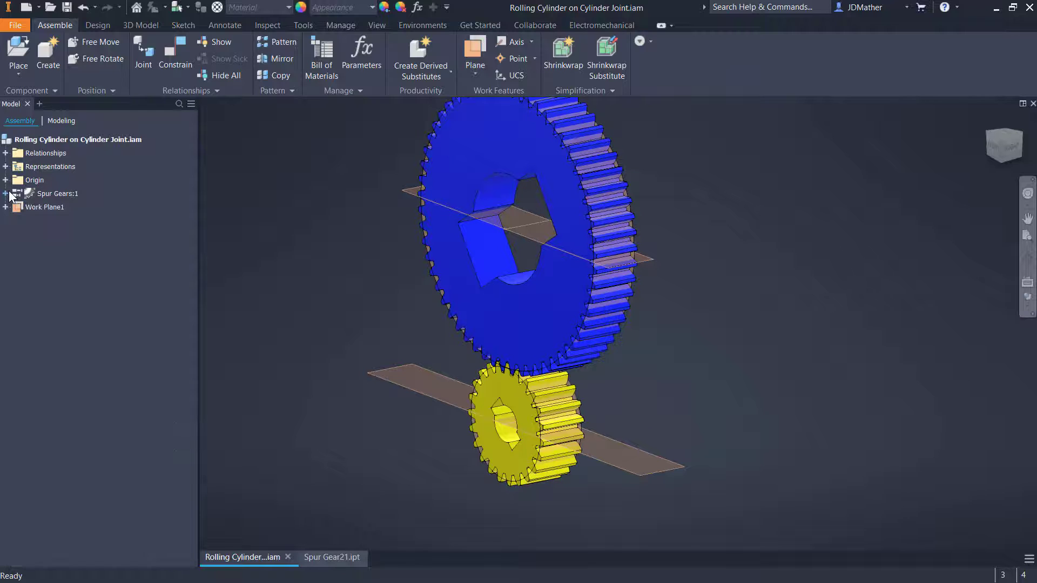
# Hide the offset work plane and the assembly's XZ Plane.
pyautogui.rightClick(48, 204)
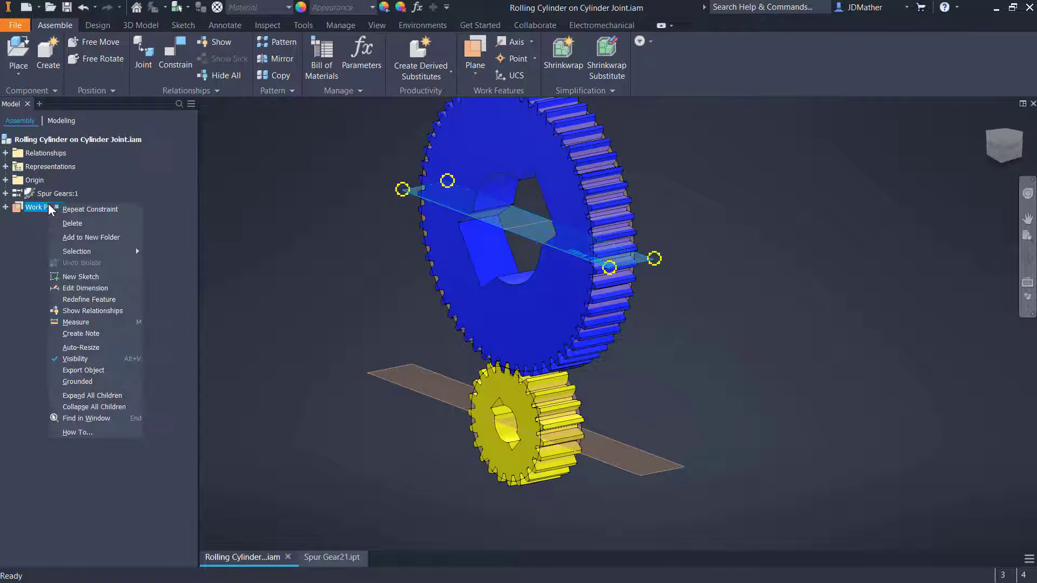
pyautogui.click(390, 380)
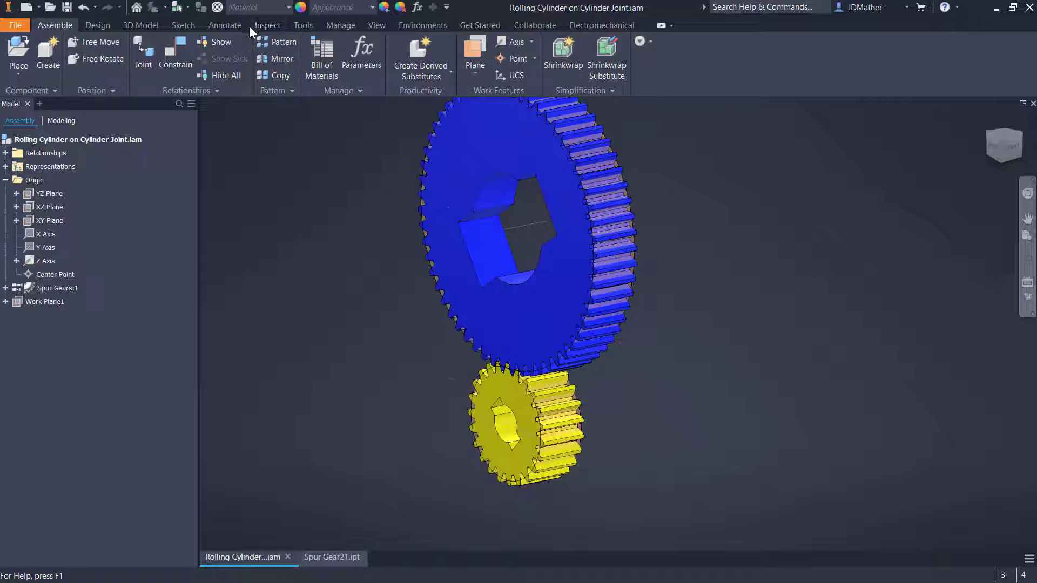
# Enter the Dynamic Simulation environment and inspect the mate beneath the cylindrical joint between the two gears.
pyautogui.click(420, 26)
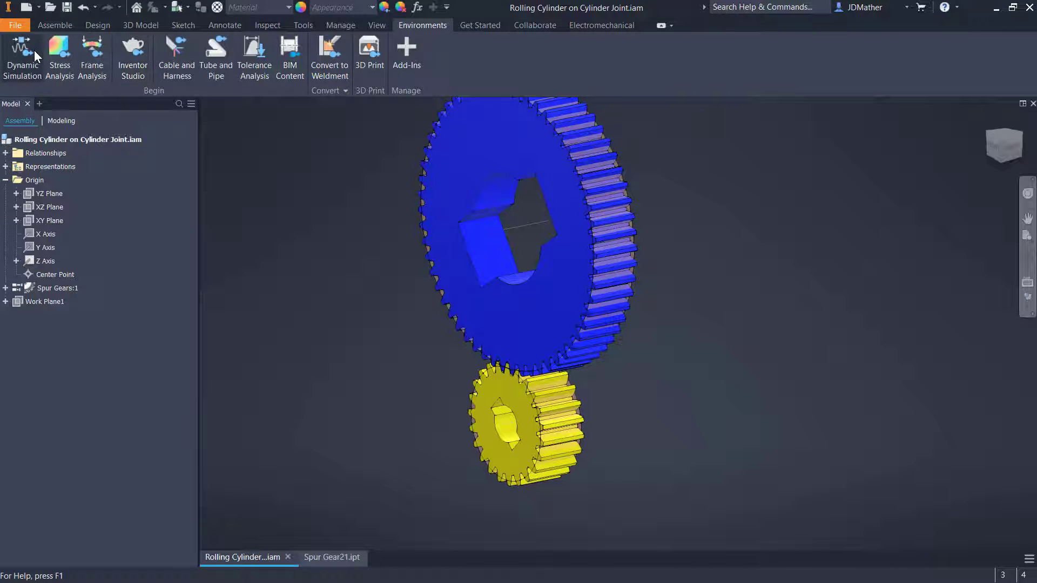
pyautogui.click(34, 50)
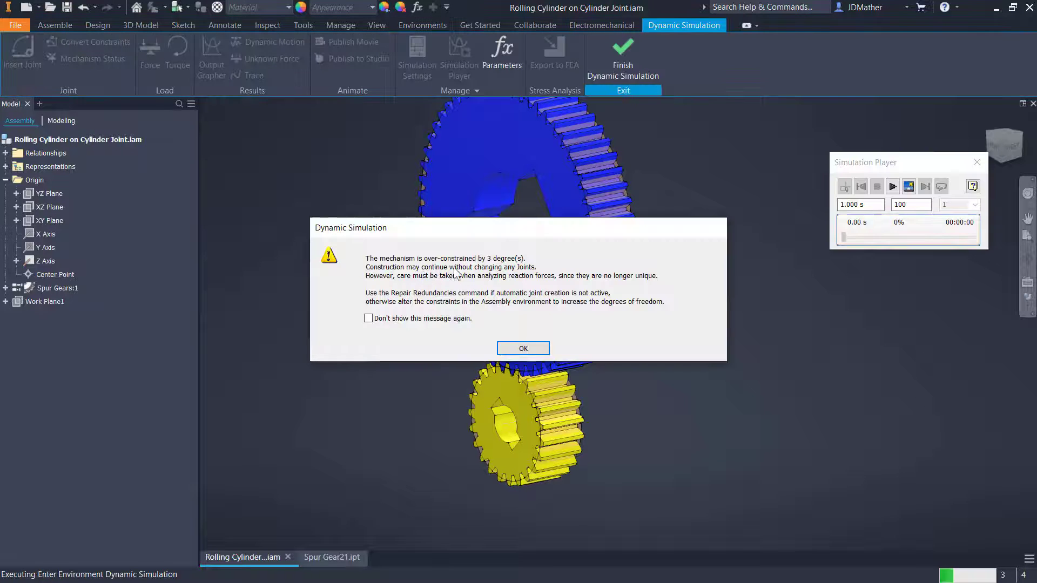
pyautogui.click(523, 349)
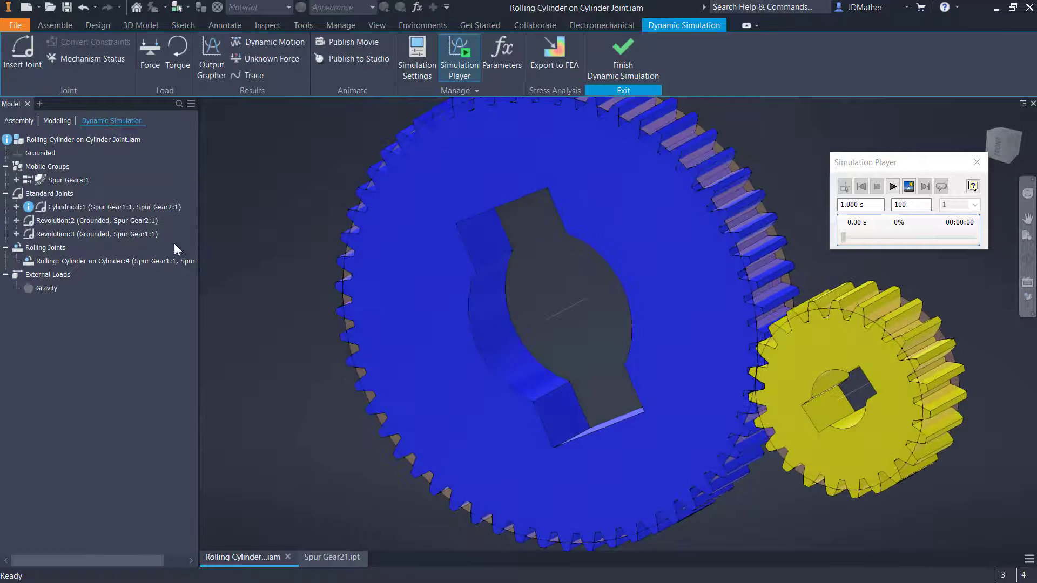
pyautogui.moveTo(28, 211)
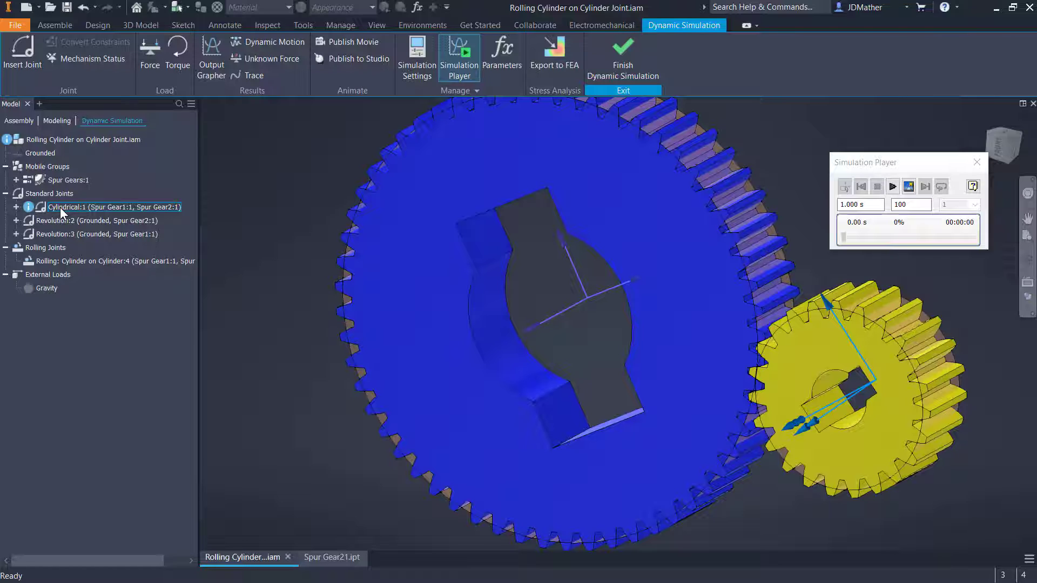
pyautogui.click(16, 207)
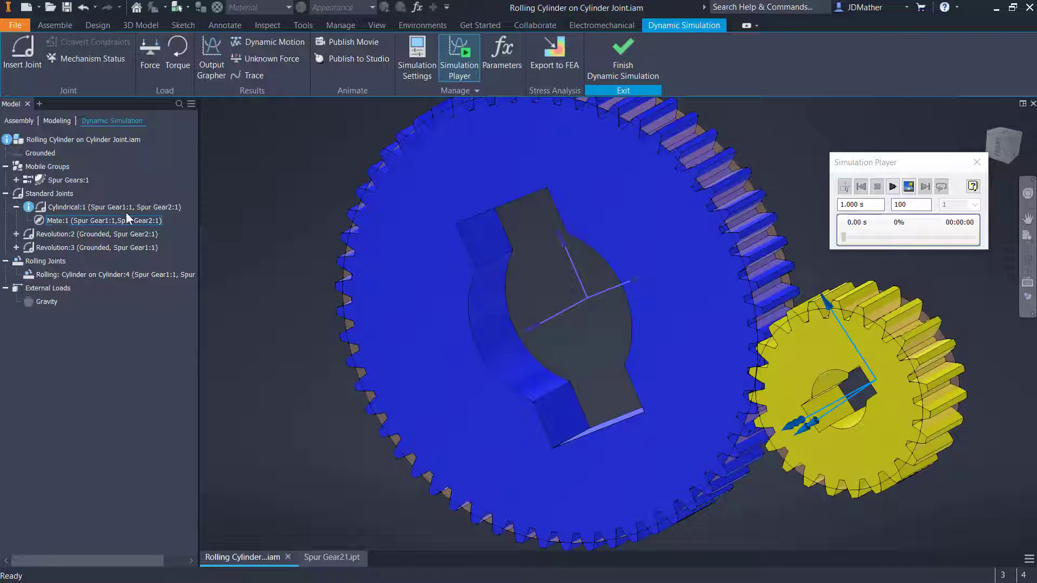
# Disable automatic conversion of constraints to standard joints in the simulation settings, keeping the joints already created.
pyautogui.click(427, 53)
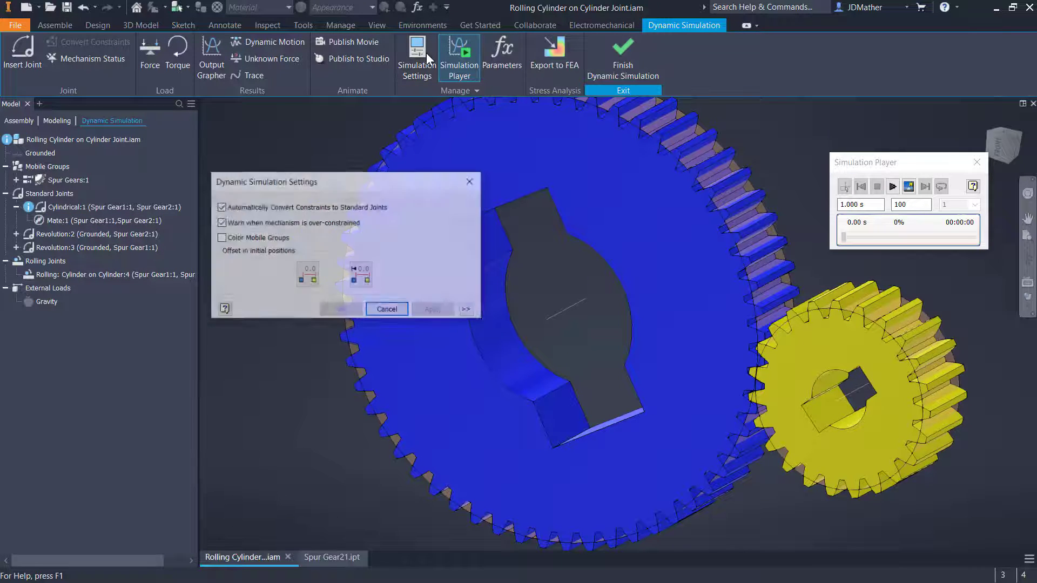
pyautogui.click(221, 207)
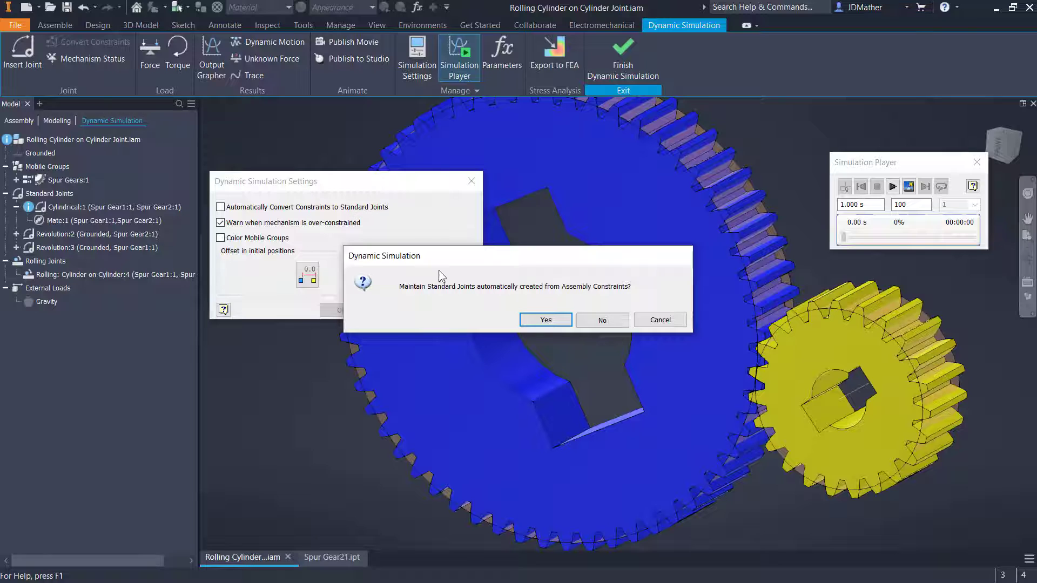
pyautogui.click(542, 321)
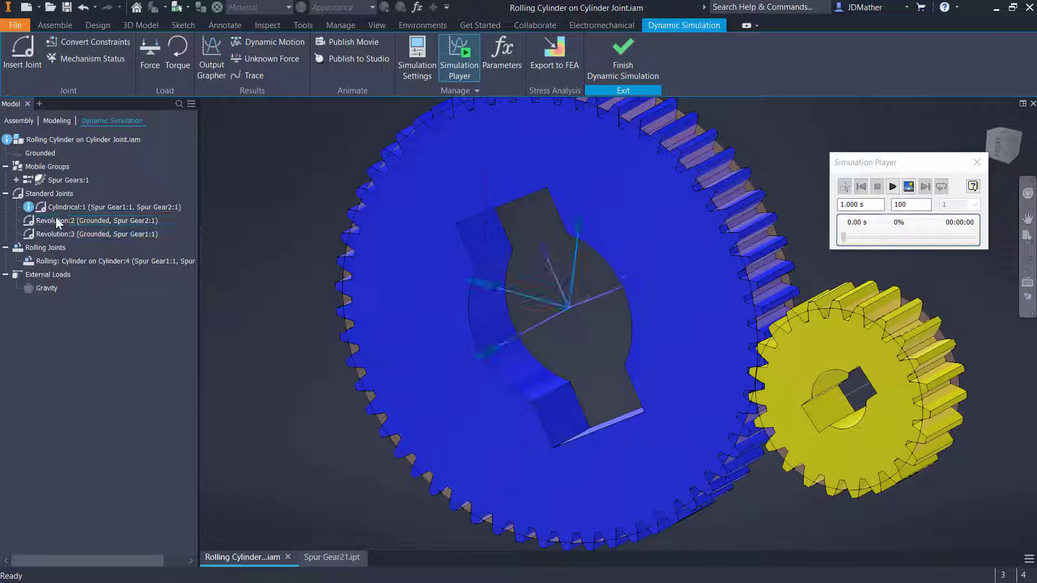
# Try deleting the cylindrical joint between the gears and undo the deletion.
pyautogui.rightClick(29, 207)
pyautogui.click(81, 227)
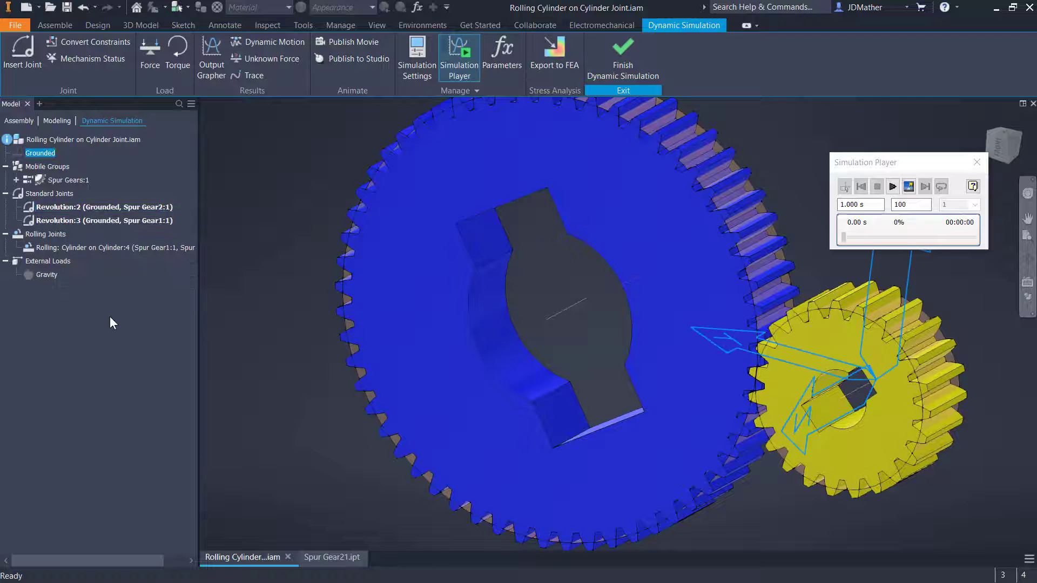
pyautogui.click(83, 13)
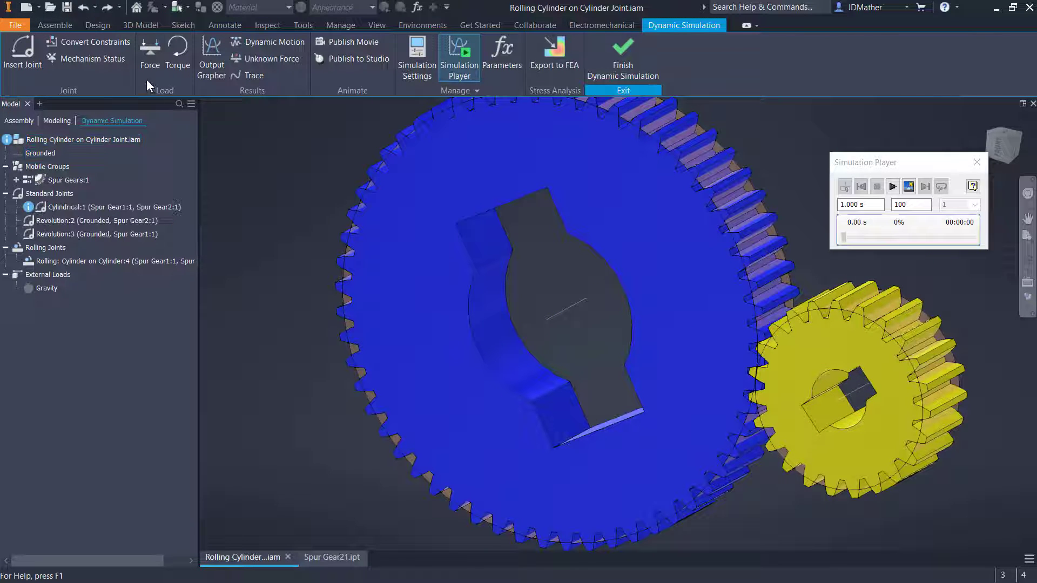
# Examine the mechanism status and the redundant constraints in its closed kinematic chains.
pyautogui.click(89, 60)
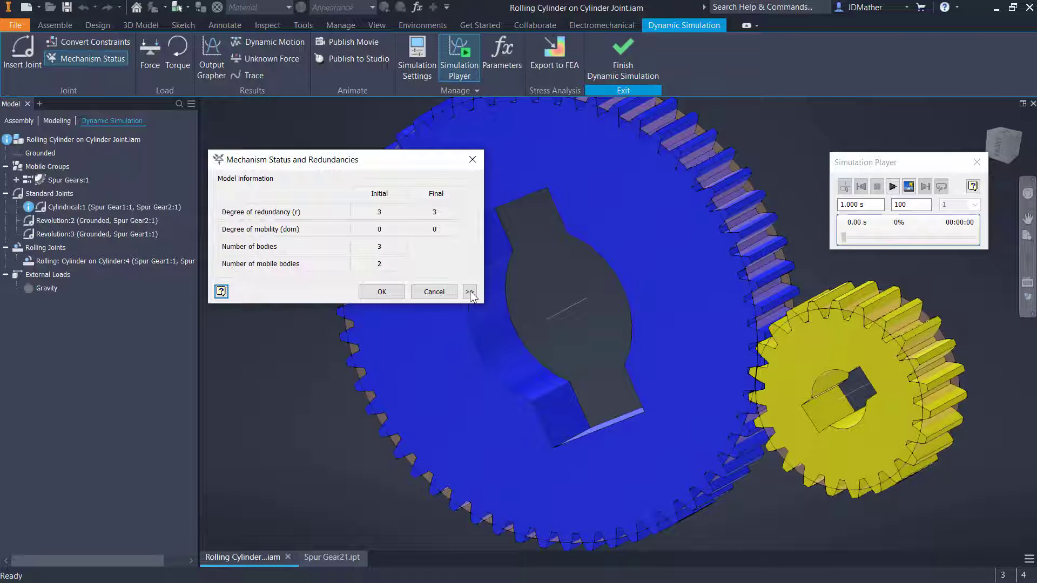
pyautogui.click(470, 292)
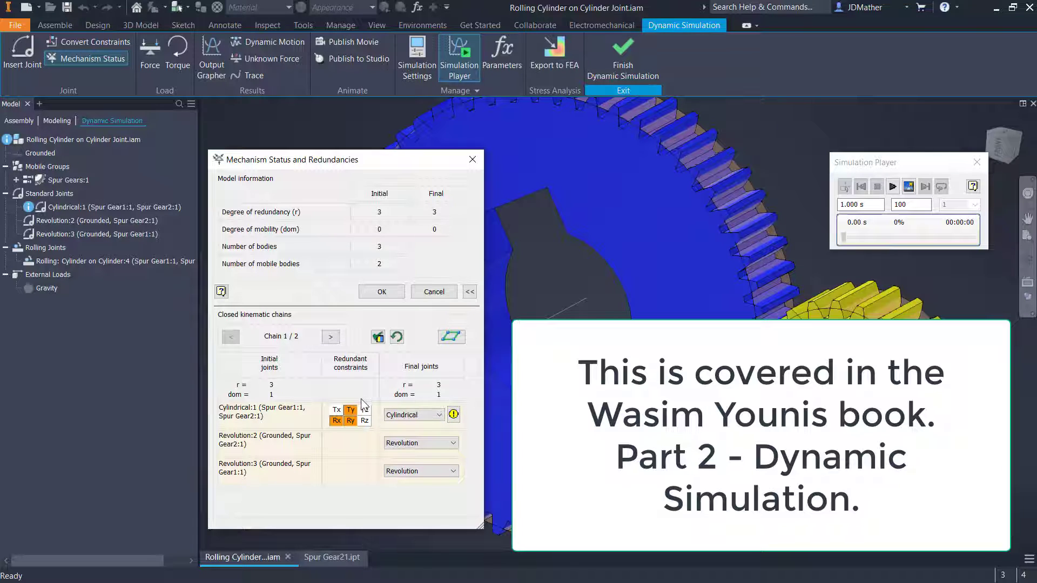
pyautogui.click(472, 160)
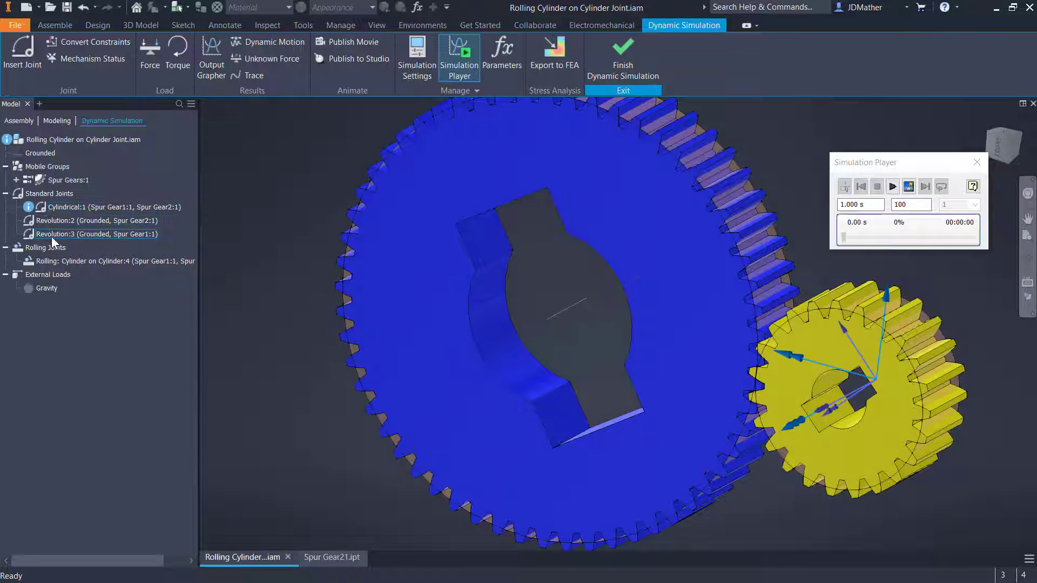
# Delete the redundant cylindrical joint between Spur Gear1 and Spur Gear2.
pyautogui.rightClick(65, 206)
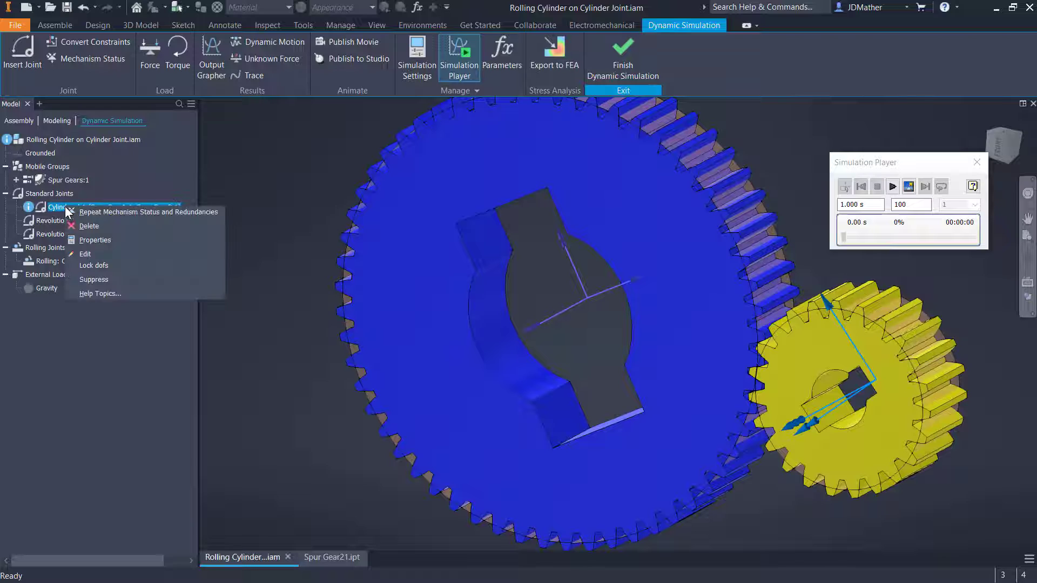
pyautogui.click(89, 226)
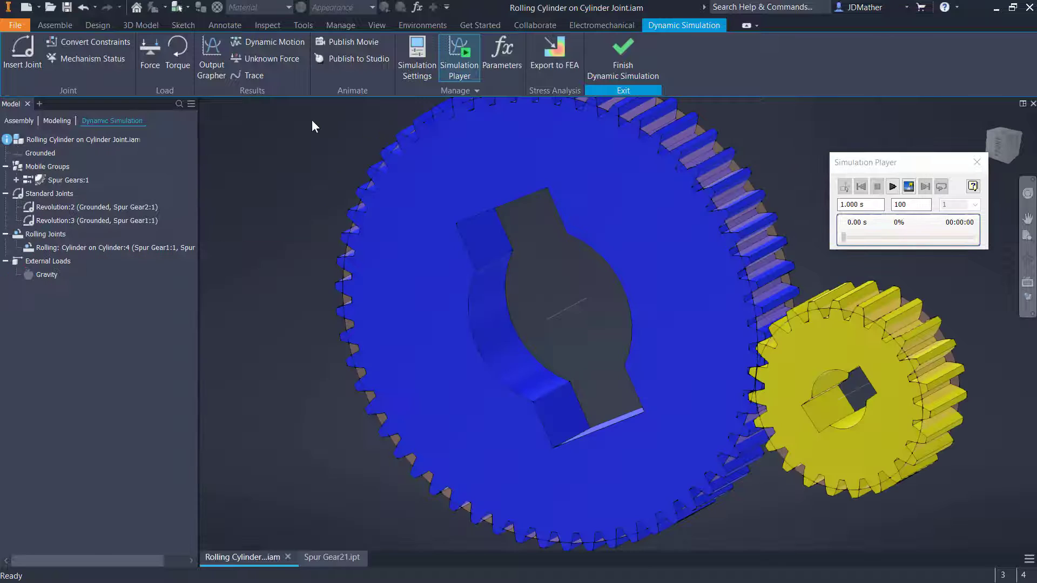
# Try adding a two-constraint Rolling: Cylinder on Cylinder joint between the small and large gears' pitch circles, and undo it.
pyautogui.click(24, 54)
pyautogui.click(240, 205)
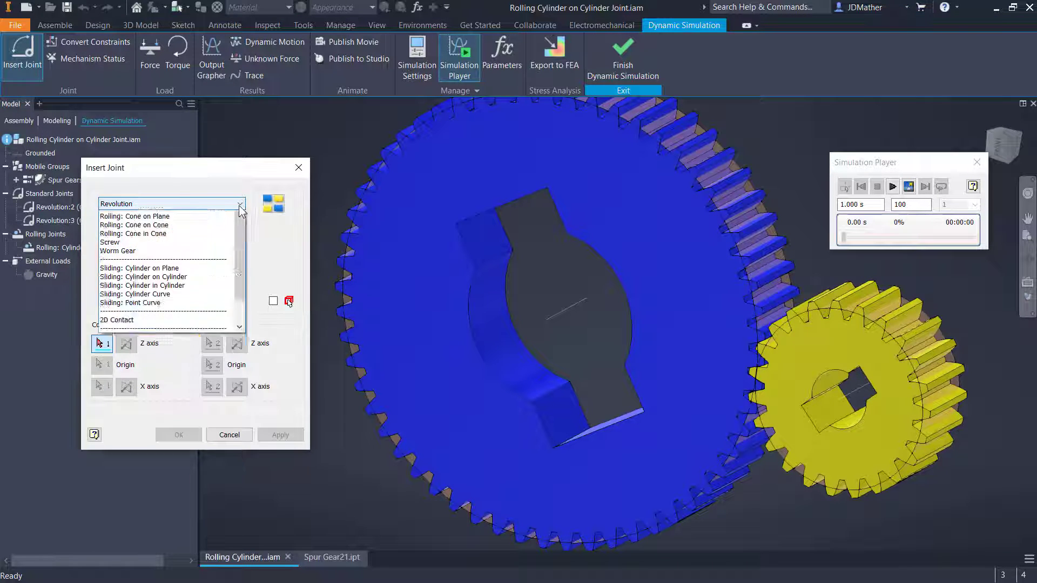
pyautogui.click(133, 318)
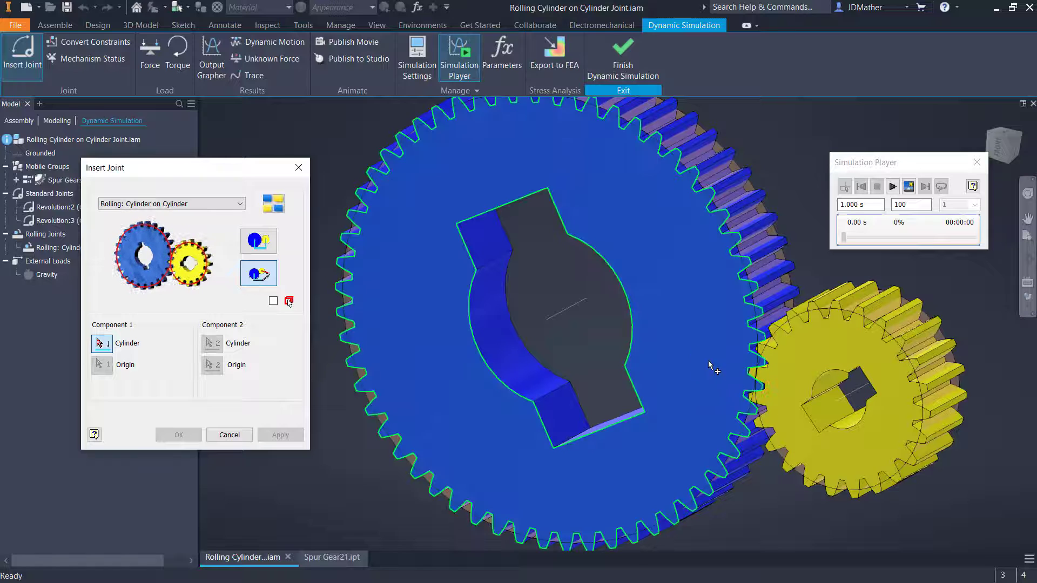
pyautogui.click(798, 478)
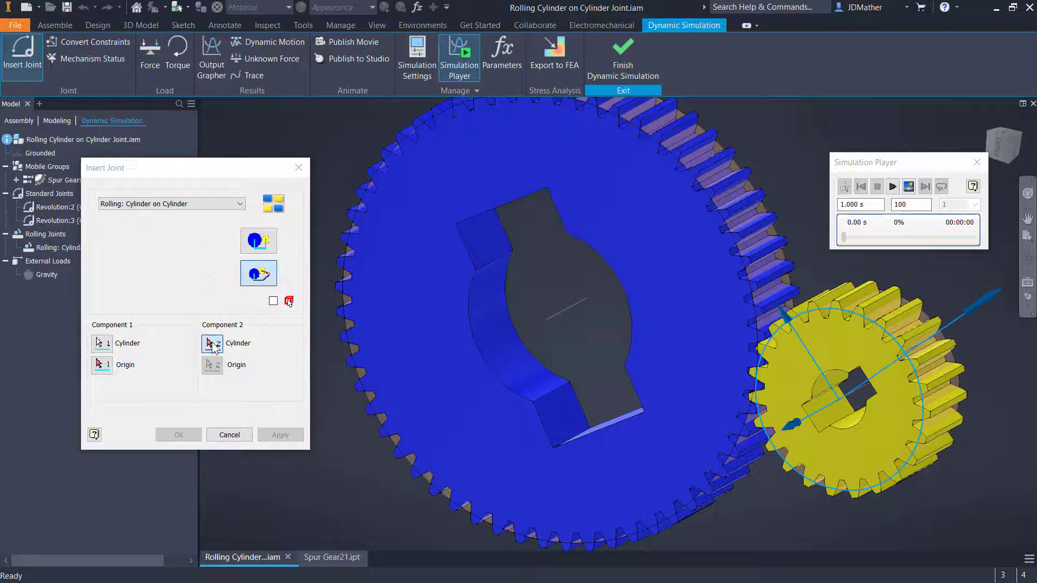
pyautogui.click(464, 510)
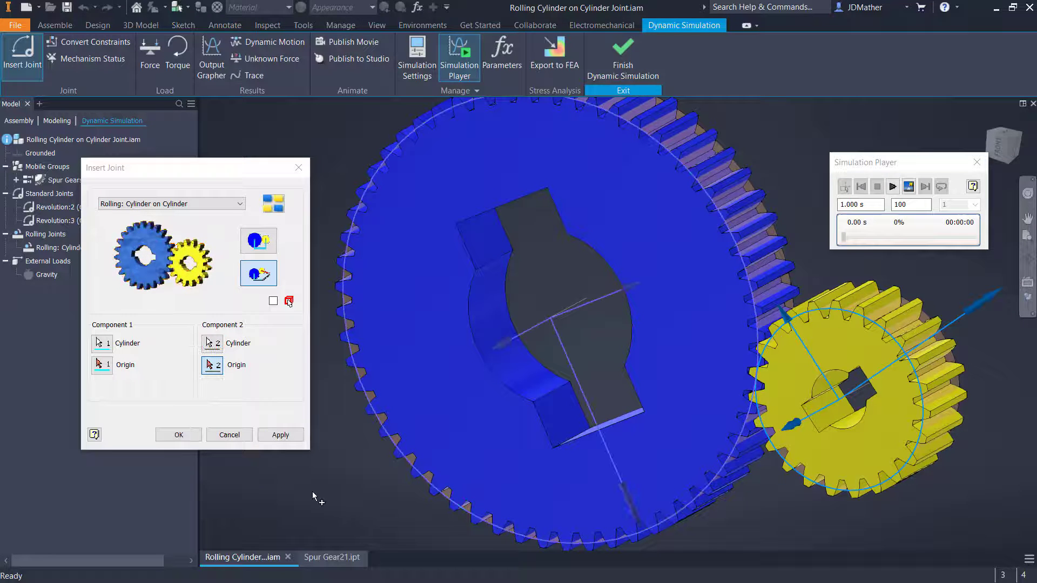
pyautogui.click(280, 435)
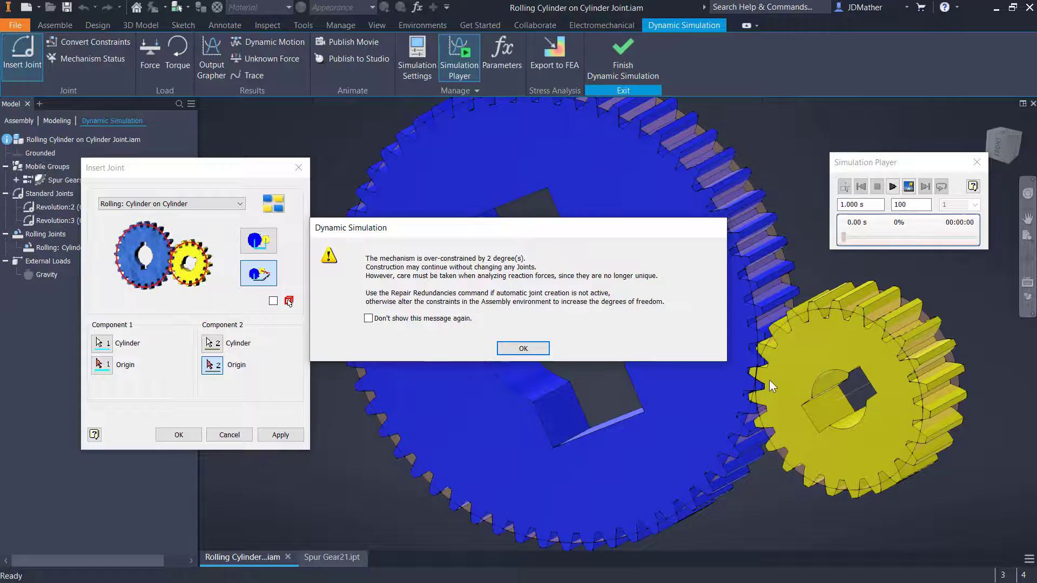
pyautogui.click(534, 350)
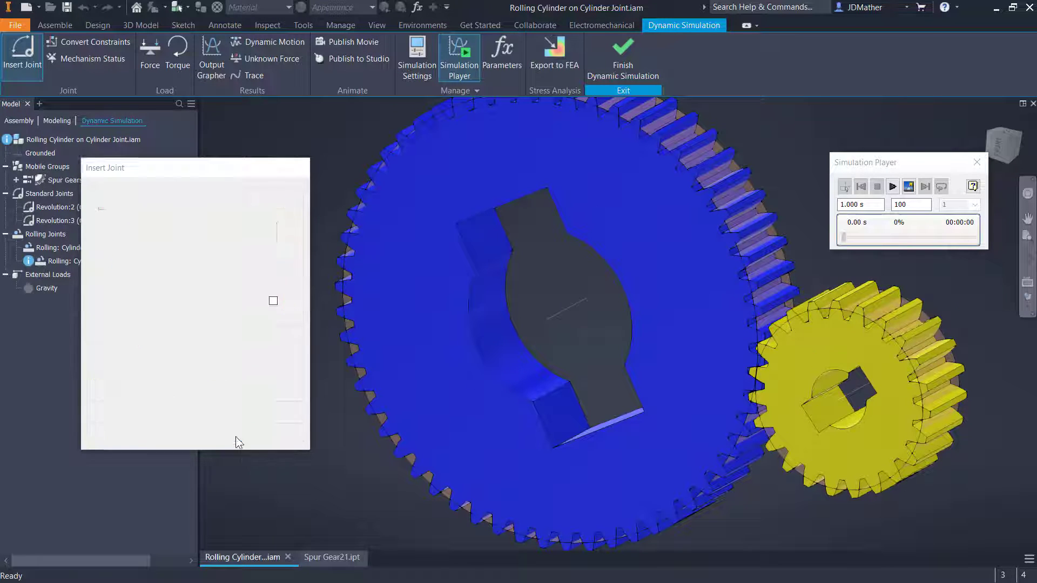
pyautogui.click(235, 437)
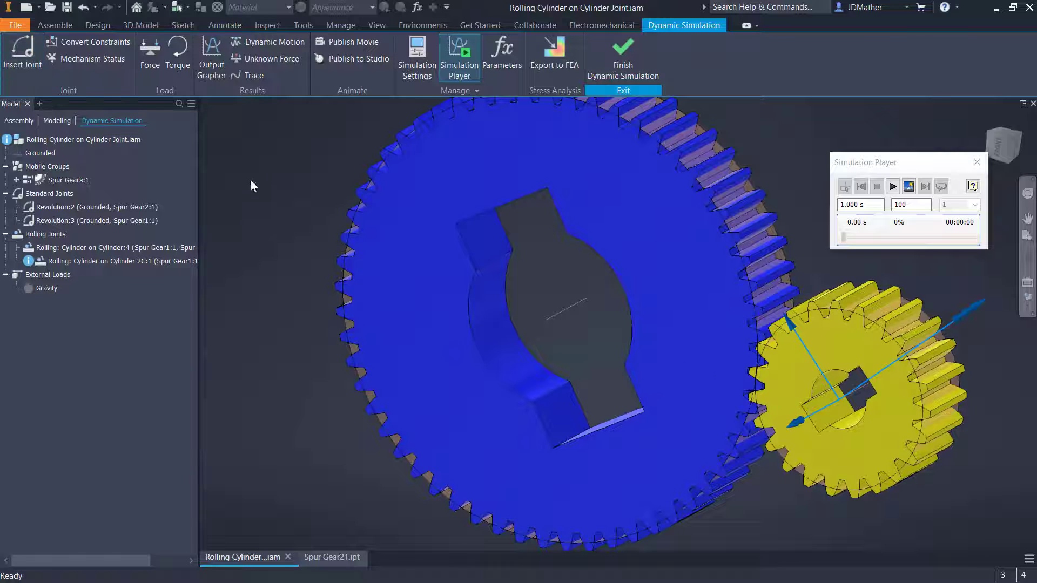
pyautogui.click(83, 7)
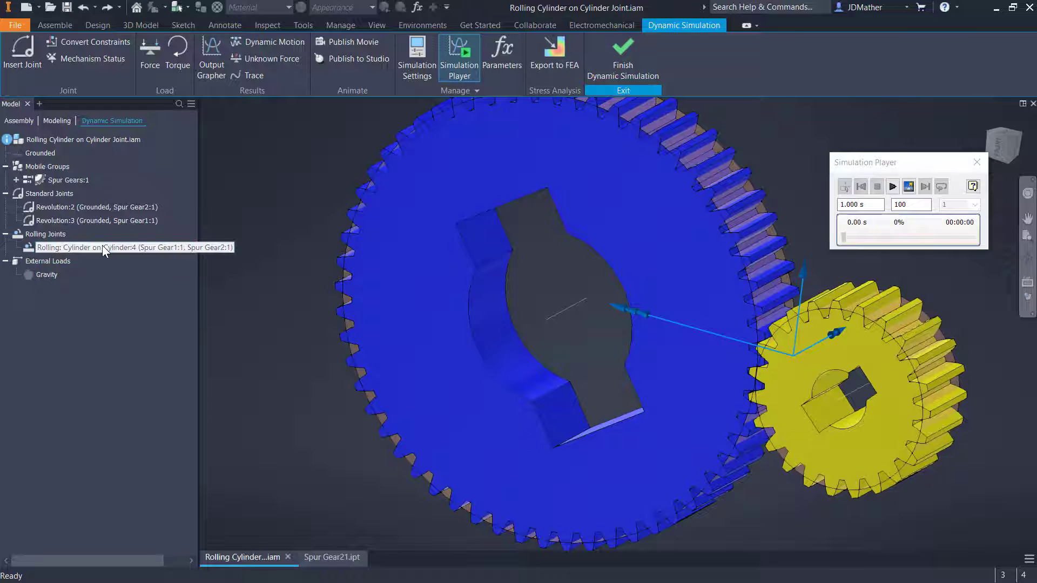
# Examine the definition of the existing Rolling: Cylinder on Cylinder joint and leave it without changes.
pyautogui.moveTo(198, 281); pyautogui.dragTo(223, 280)
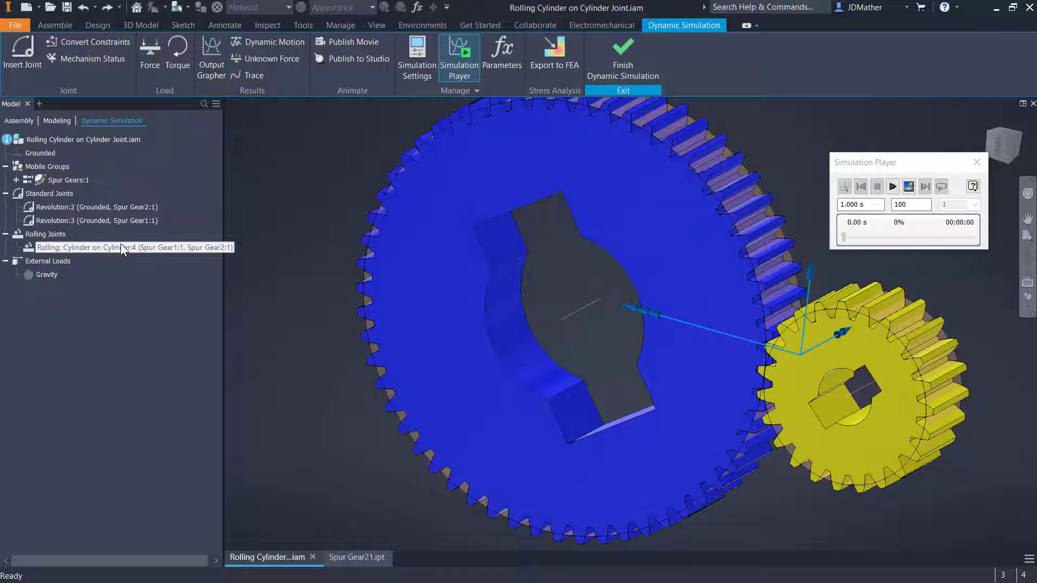
pyautogui.rightClick(98, 249)
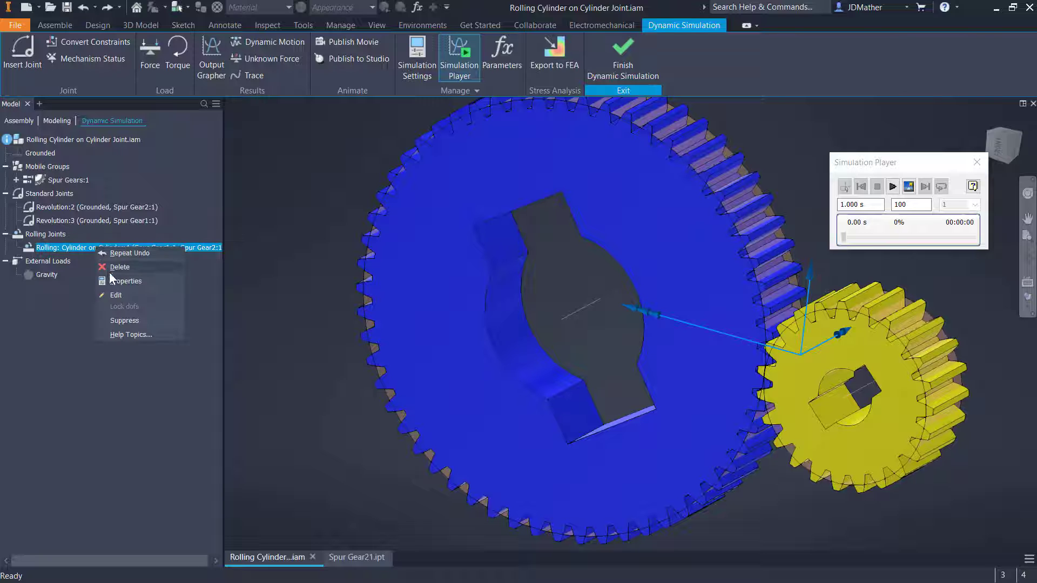
pyautogui.click(116, 296)
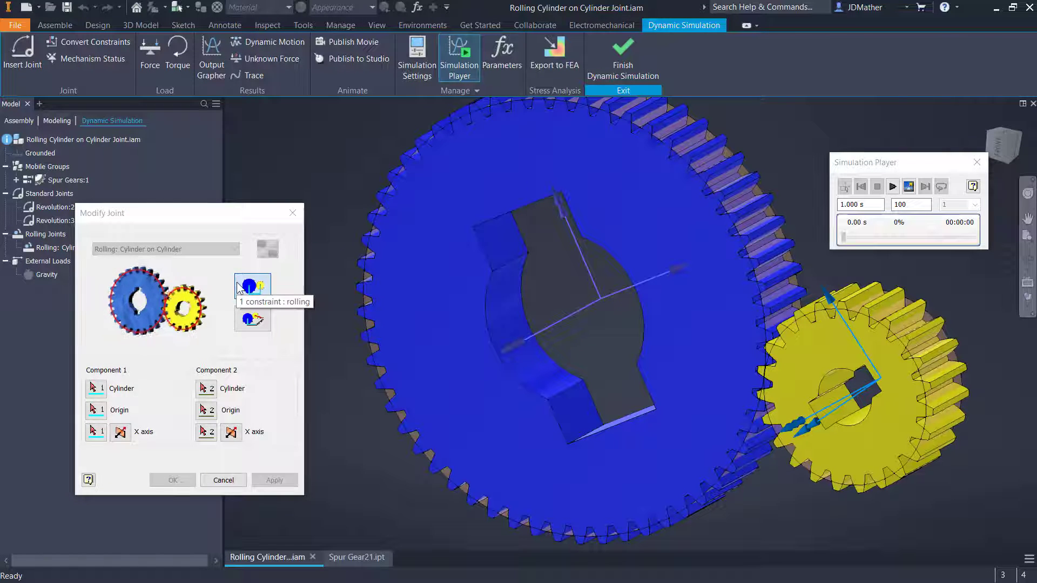
pyautogui.click(293, 213)
# Delete the automatically created Rolling: Cylinder on Cylinder joint between the two gears.
pyautogui.rightClick(68, 247)
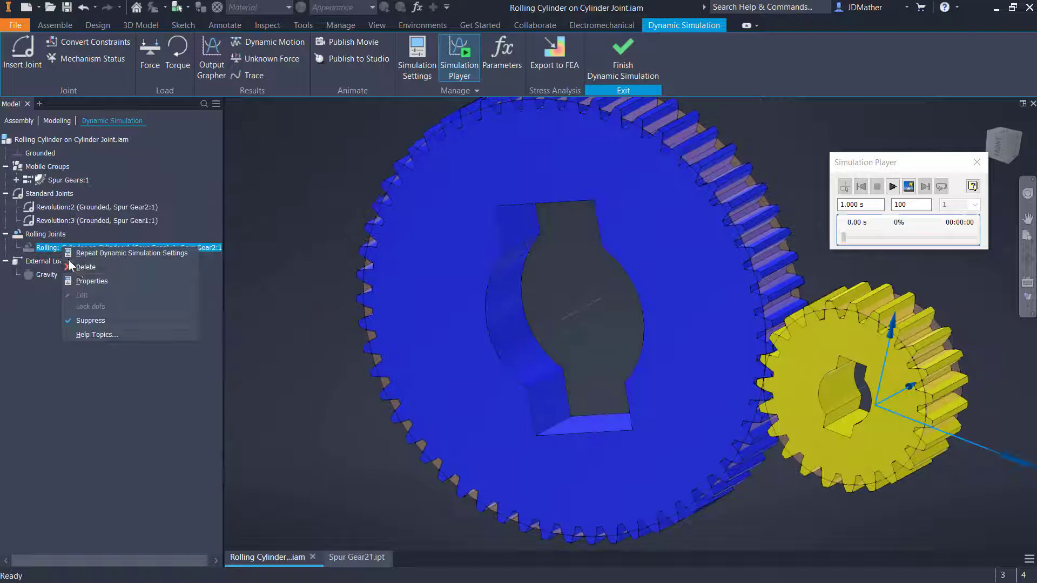
pyautogui.click(78, 262)
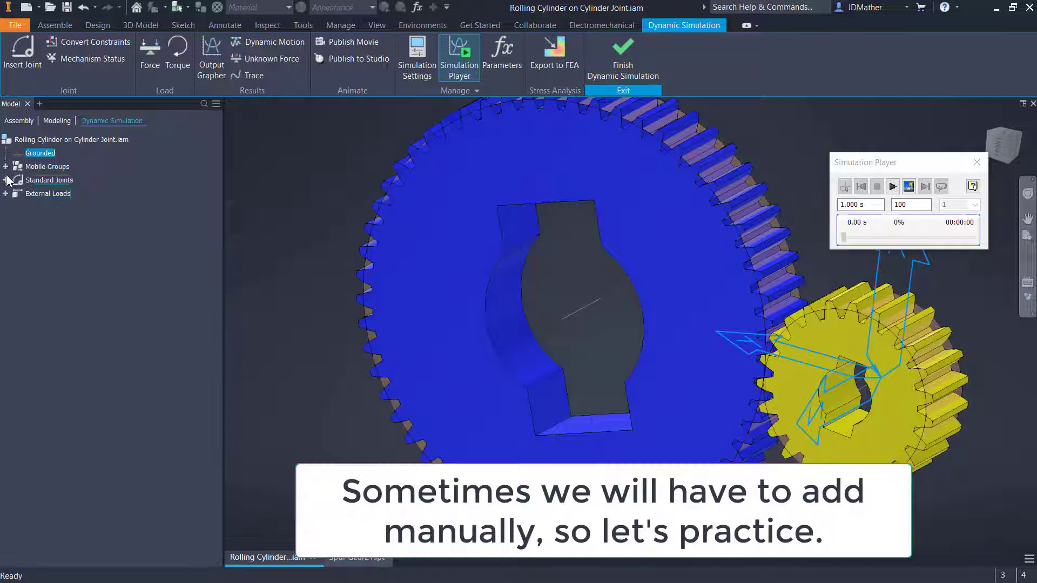
# Add a Rolling: Cylinder on Cylinder joint using the small gear's pitch circle as component 1 and the large gear's as component 2.
pyautogui.click(5, 180)
pyautogui.click(21, 56)
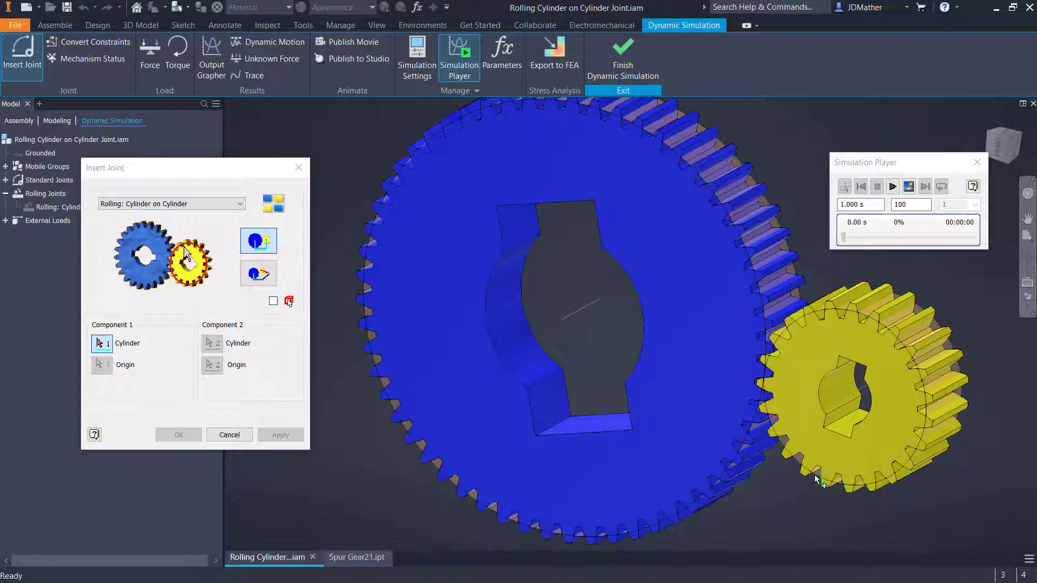
pyautogui.click(819, 480)
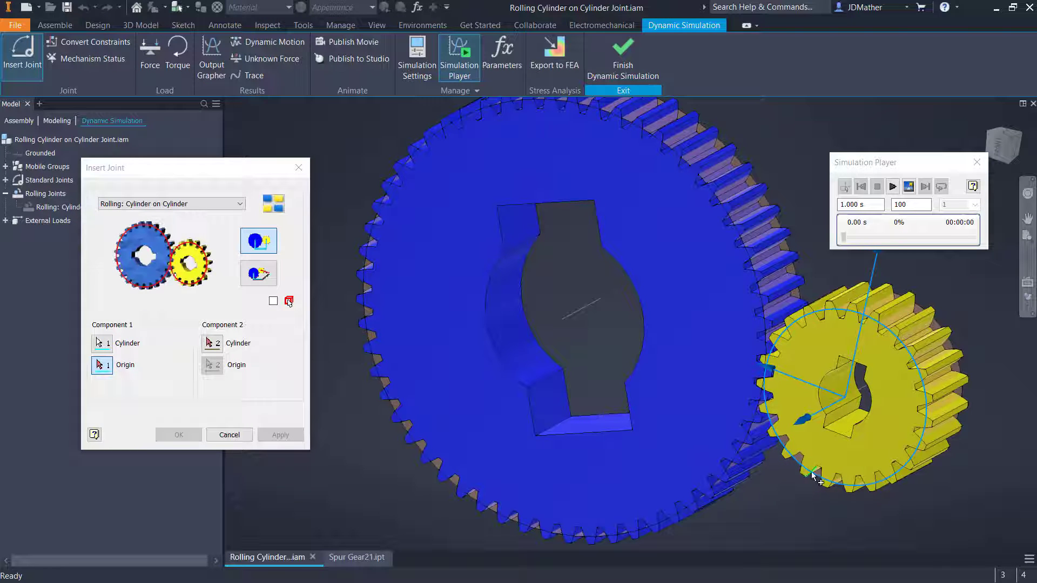
pyautogui.click(212, 344)
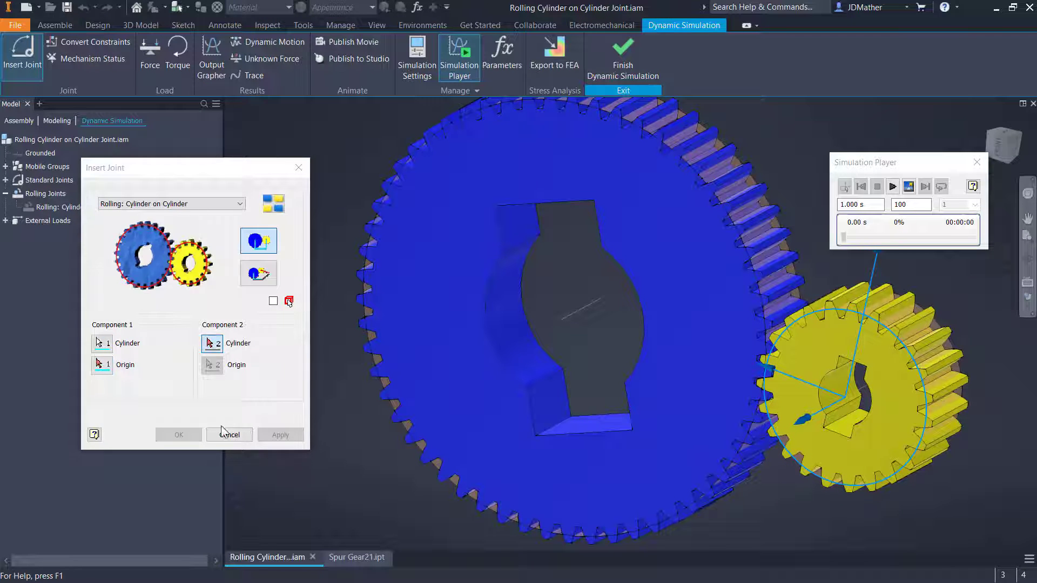
pyautogui.click(453, 489)
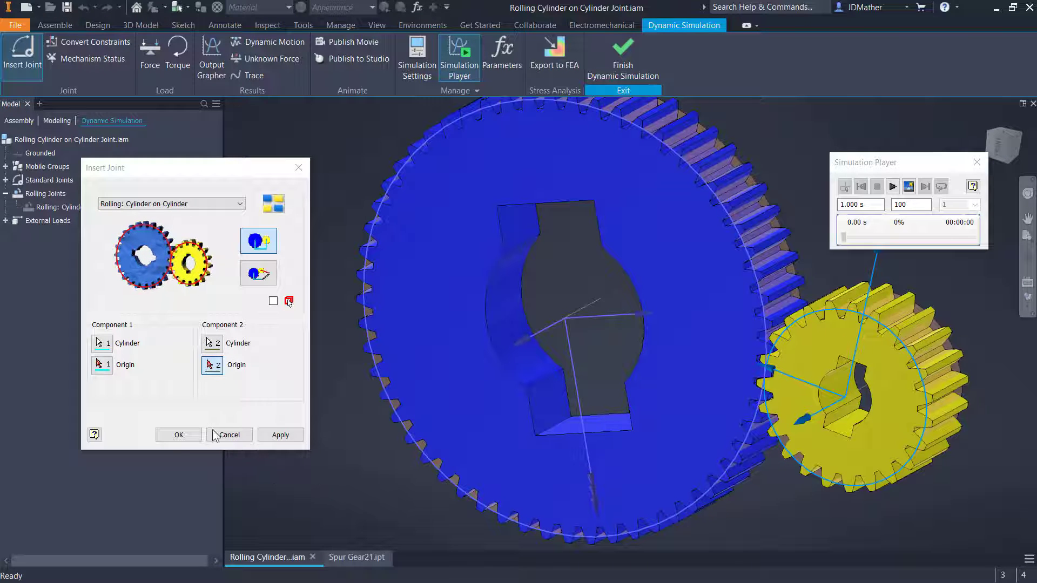
pyautogui.click(178, 435)
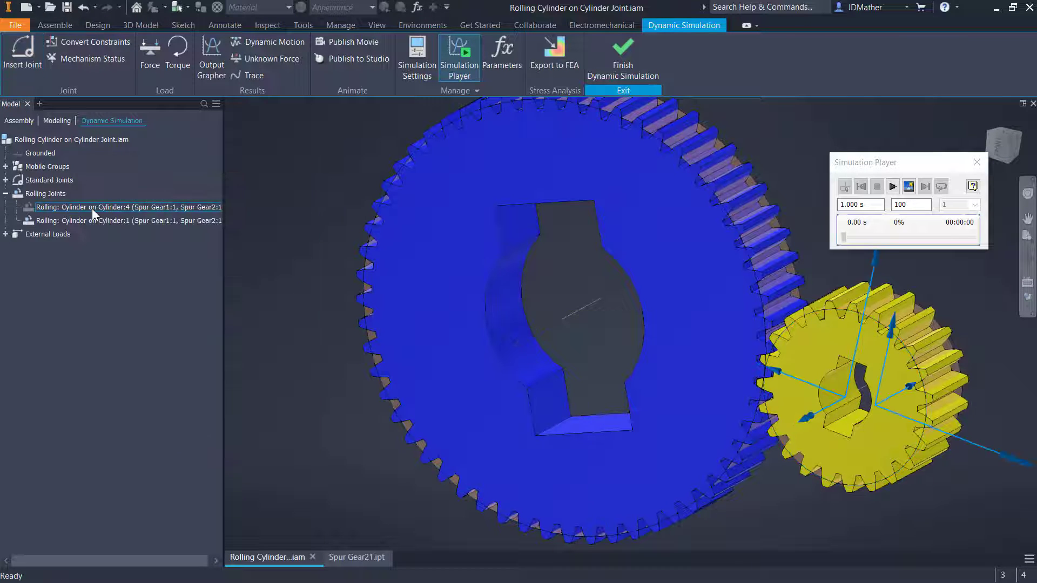
# Delete the suppressed older Rolling: Cylinder on Cylinder joint, and review the radius and angle parameters of the remaining rolling joint.
pyautogui.rightClick(83, 209)
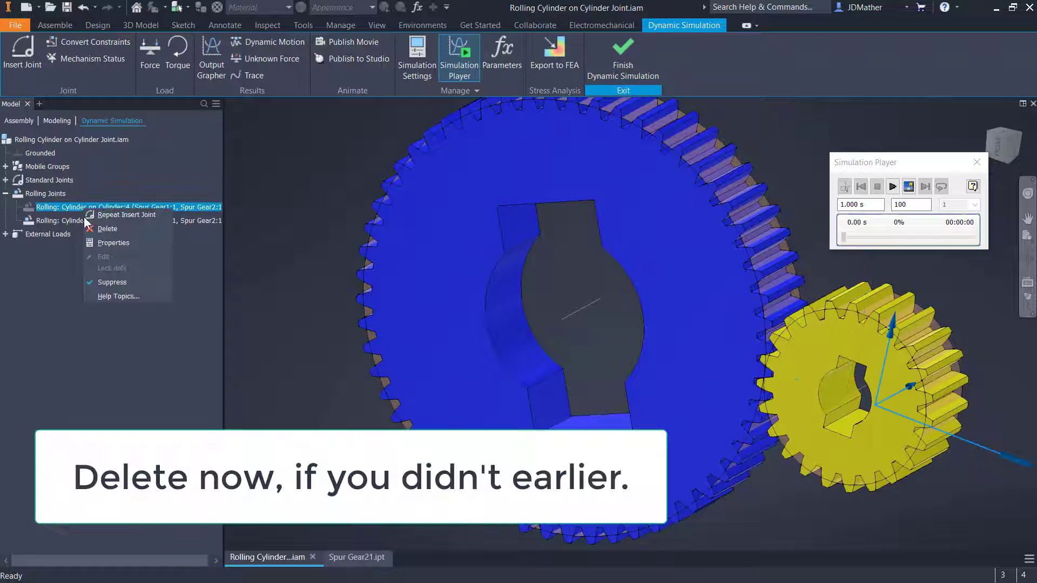
pyautogui.click(103, 229)
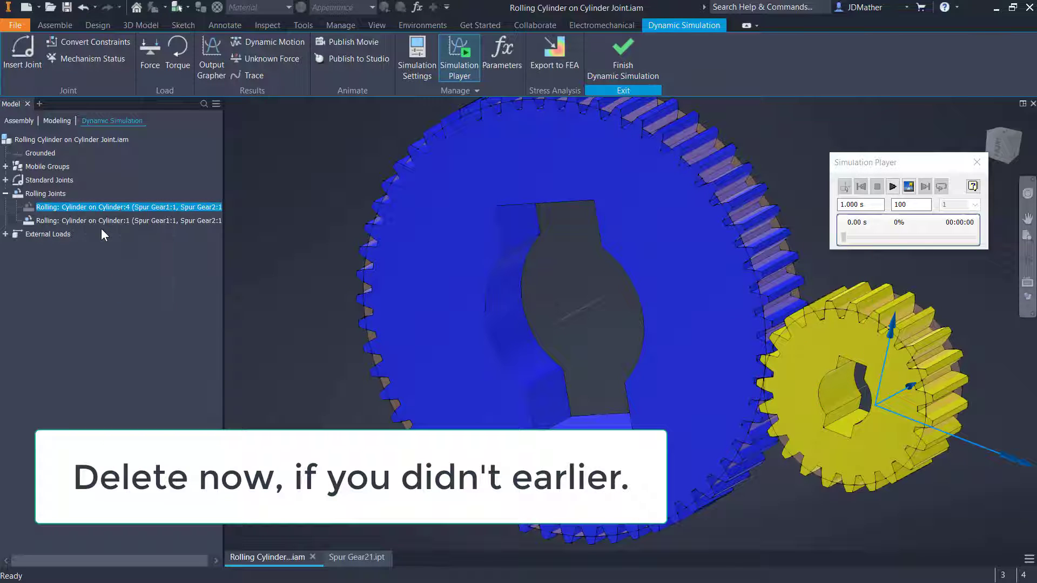
pyautogui.rightClick(77, 209)
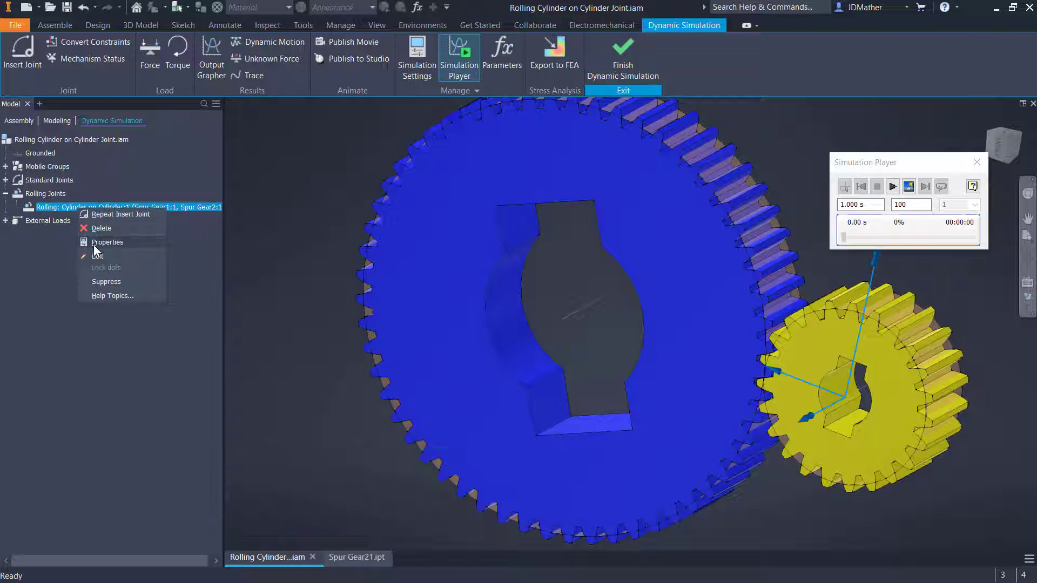
pyautogui.click(99, 241)
pyautogui.click(286, 129)
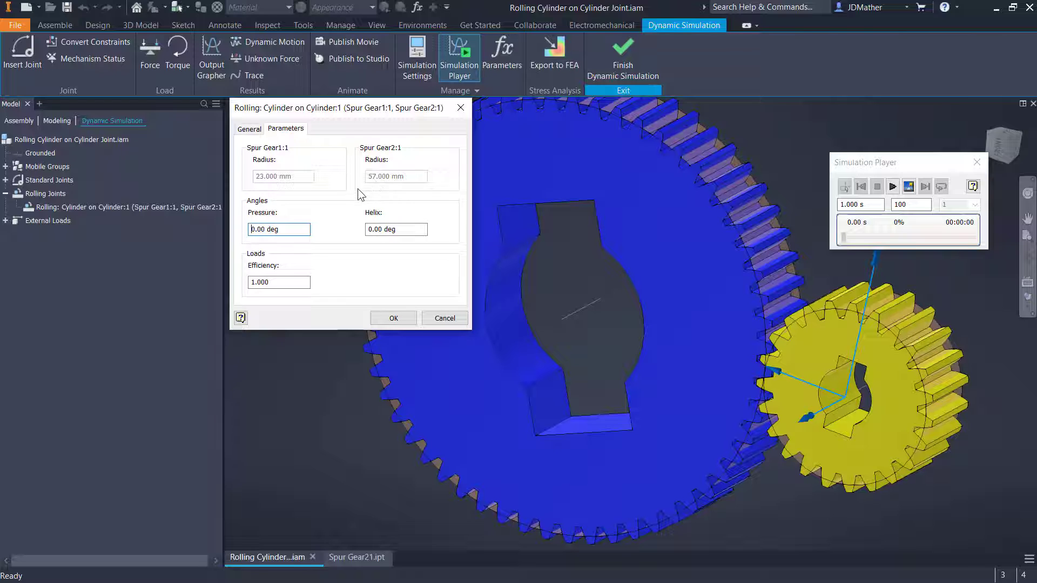
pyautogui.moveTo(322, 109); pyautogui.dragTo(192, 236)
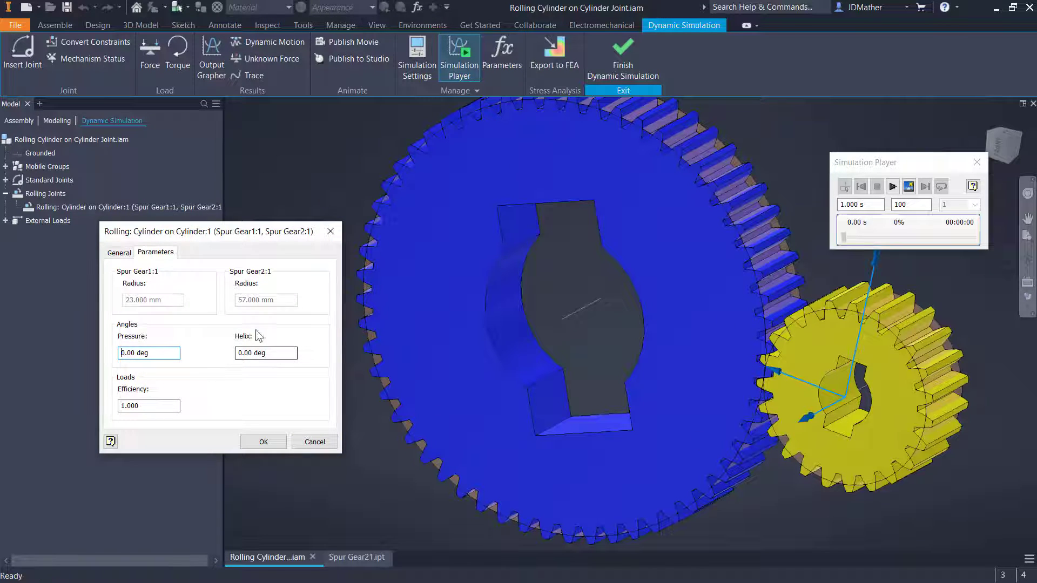
pyautogui.click(263, 442)
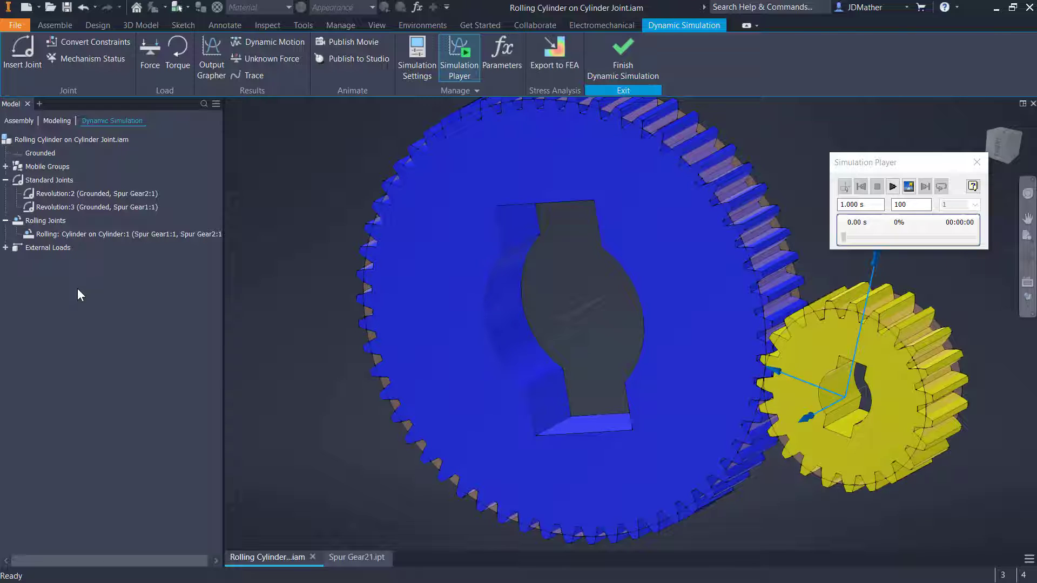
# Enable imposed motion on the revolution joint between Grounded and Spur Gear1, driven by a constant velocity of 360 deg/s.
pyautogui.click(72, 210)
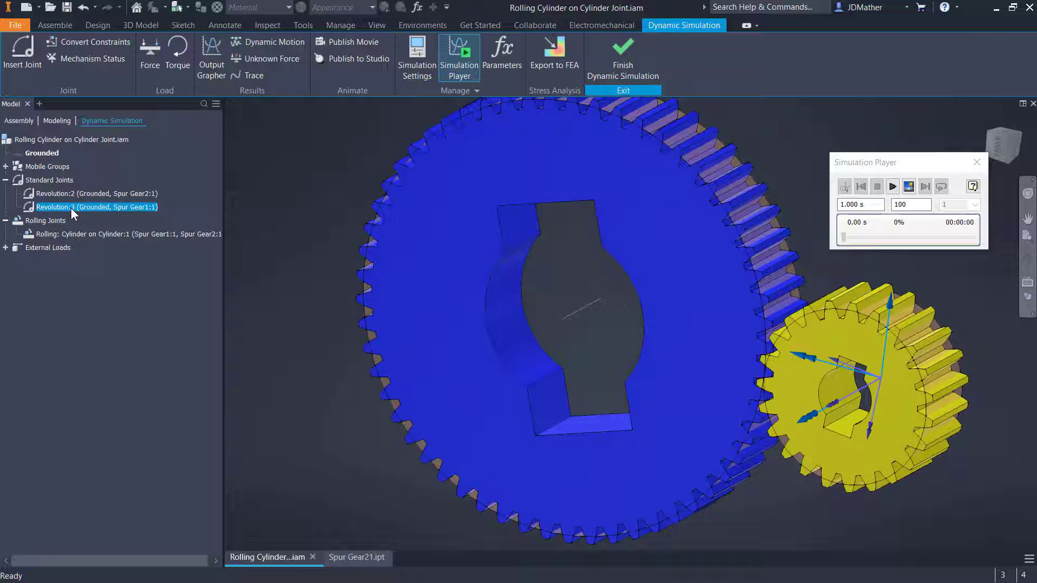
pyautogui.rightClick(72, 209)
pyautogui.click(92, 247)
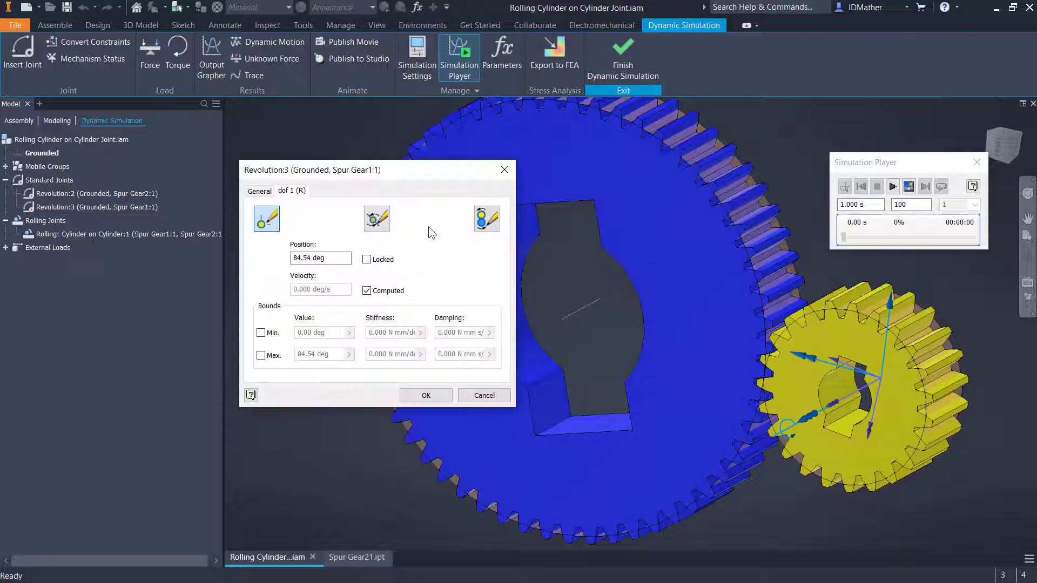
pyautogui.click(258, 249)
pyautogui.click(488, 295)
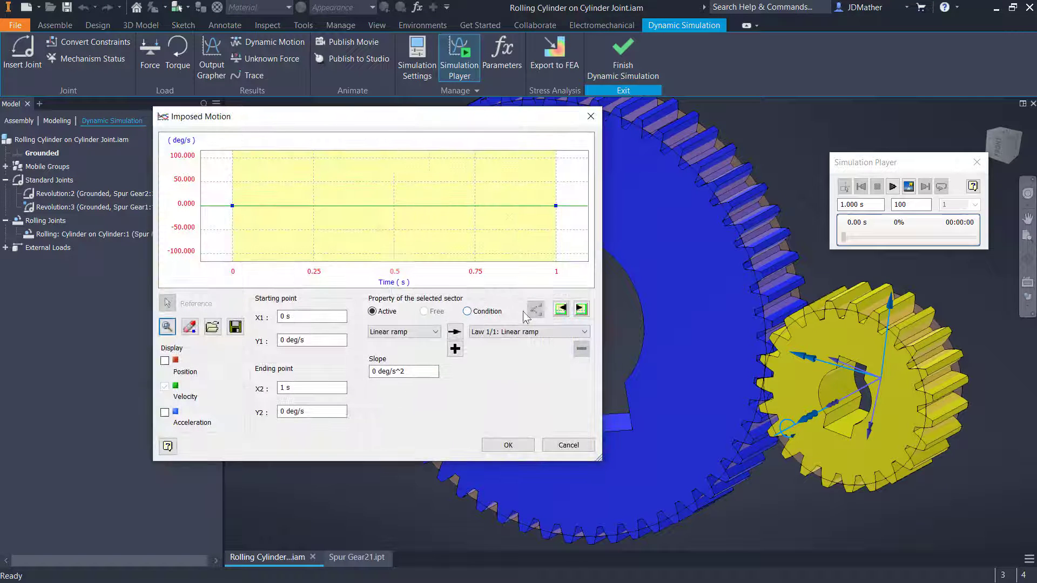
pyautogui.click(590, 116)
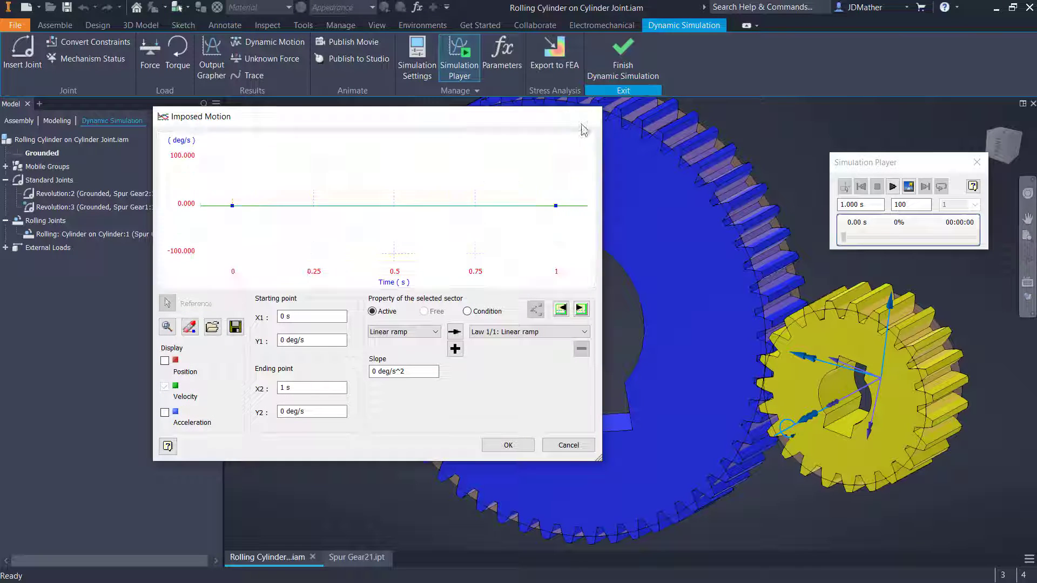
pyautogui.click(488, 295)
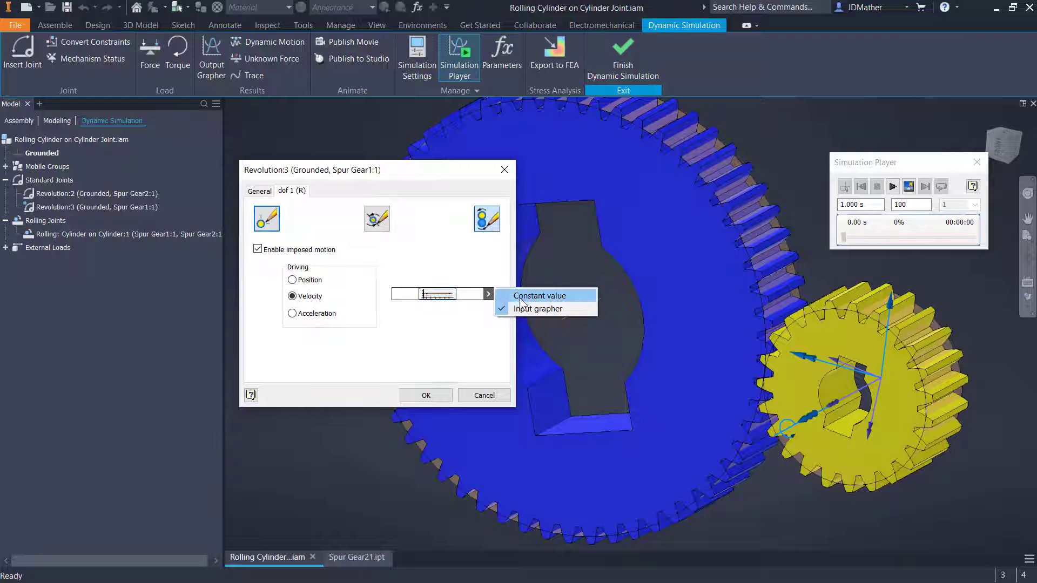
pyautogui.click(541, 296)
pyautogui.write('360')
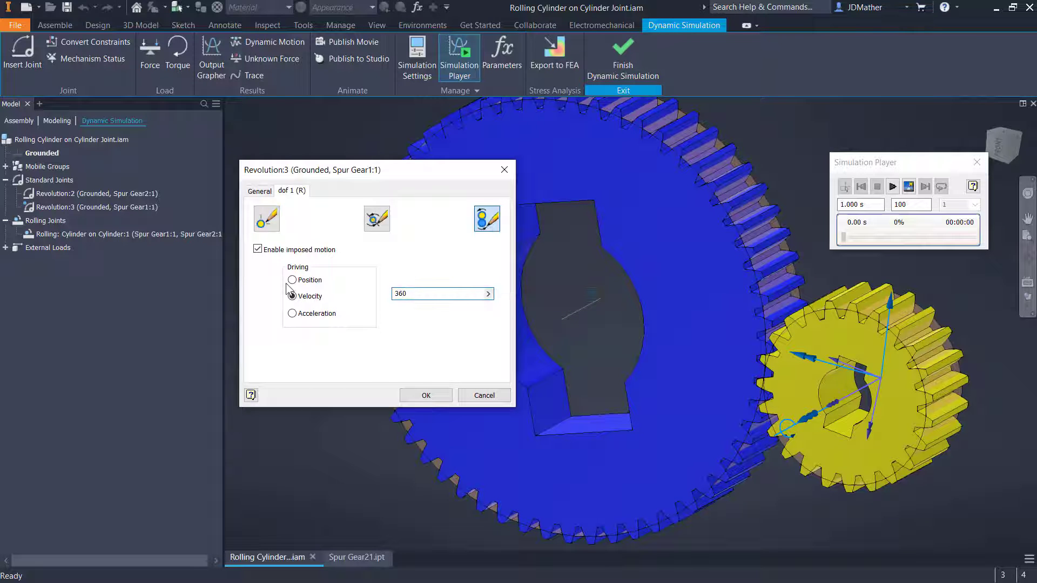
pyautogui.click(424, 395)
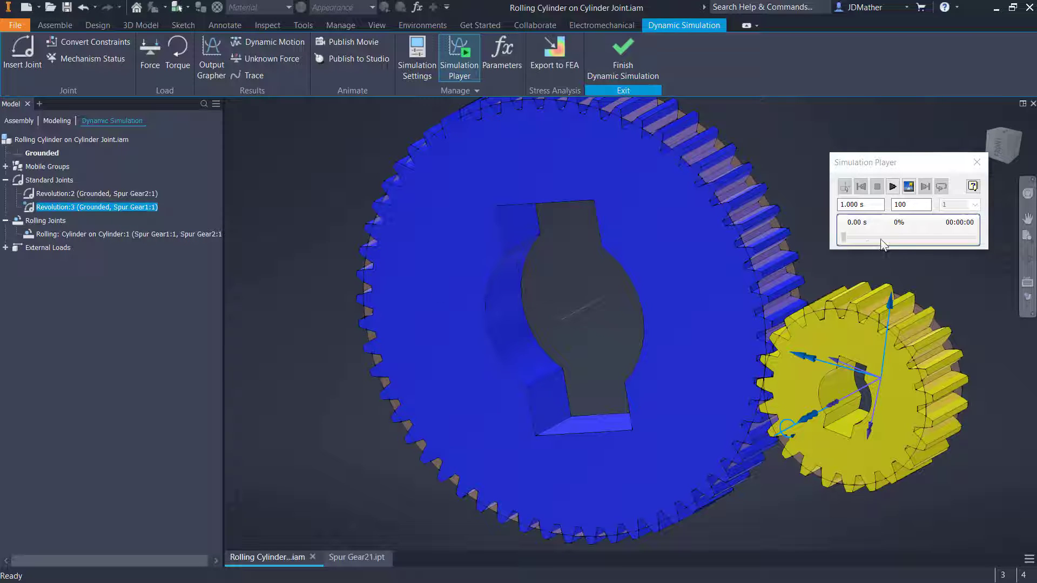
# Set the simulation's final time to 5 s and run the simulation.
pyautogui.click(874, 205)
pyautogui.write('5')
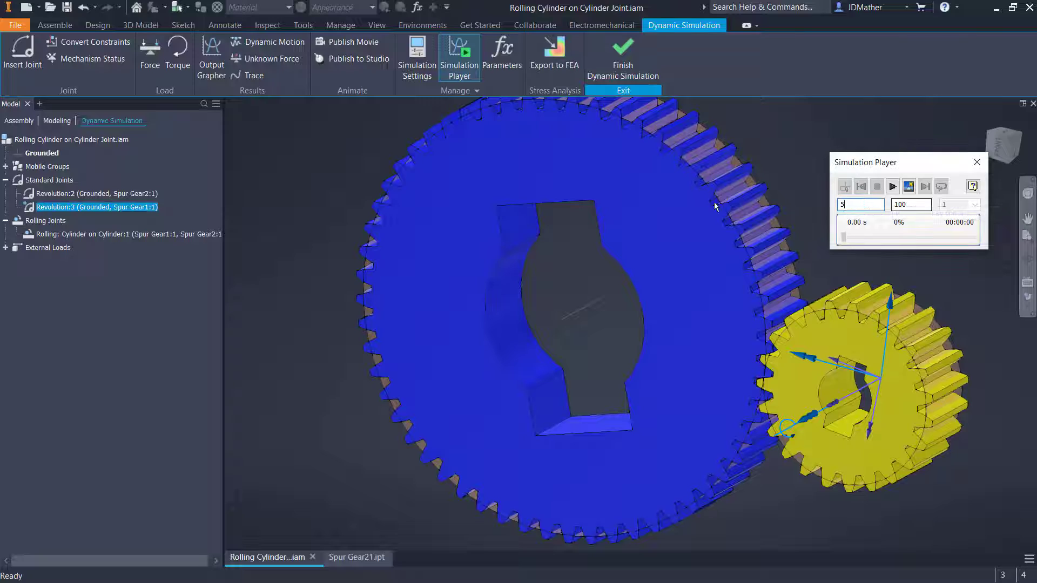
pyautogui.click(892, 187)
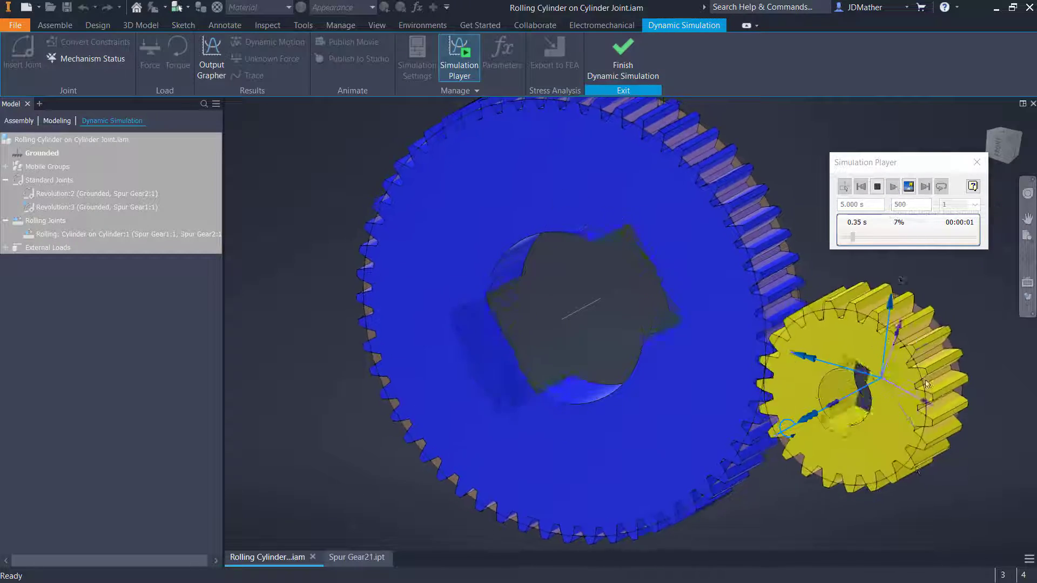